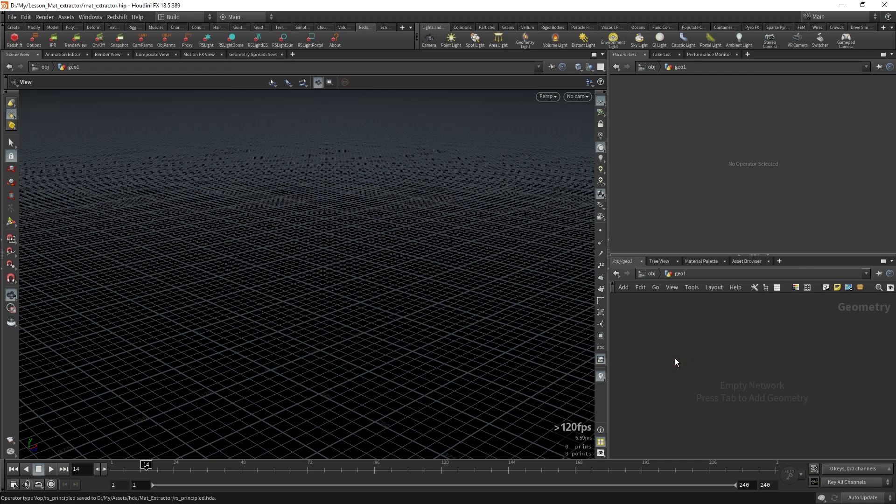
# Install the digital asset libraries mat_extractor.hda and rs_principled.hda from D:/My/Assets/hda/Mat_Extractor
pyautogui.click(44, 17)
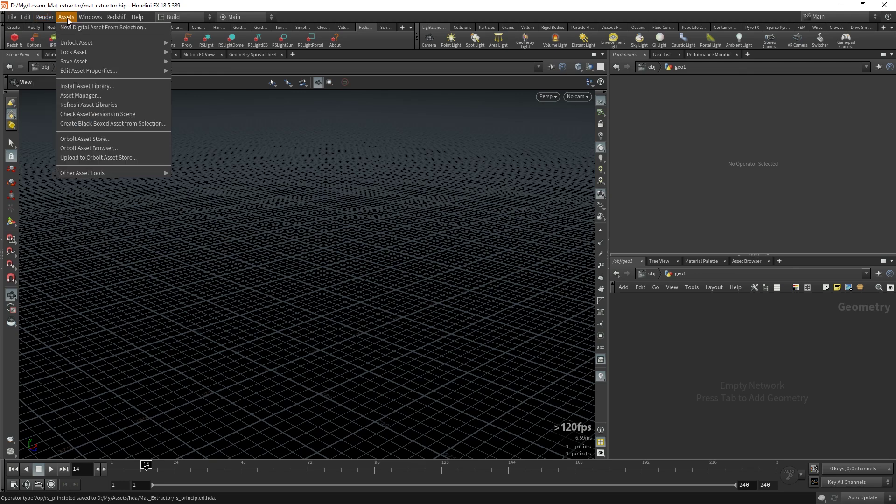
pyautogui.click(83, 86)
pyautogui.click(480, 196)
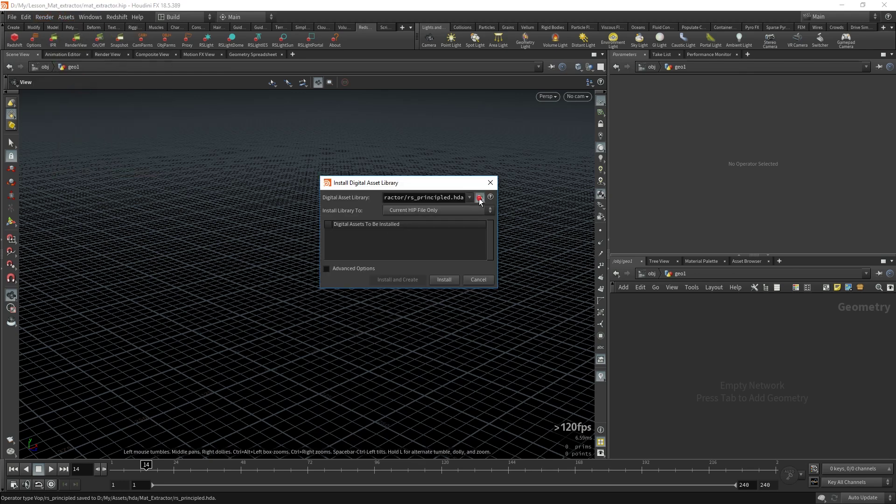
pyautogui.click(356, 176)
pyautogui.click(351, 183)
pyautogui.click(312, 175)
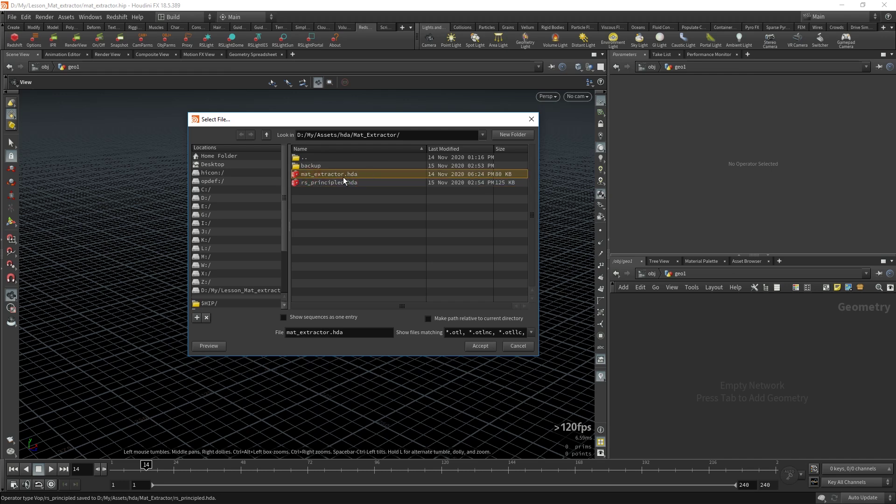
pyautogui.click(325, 182)
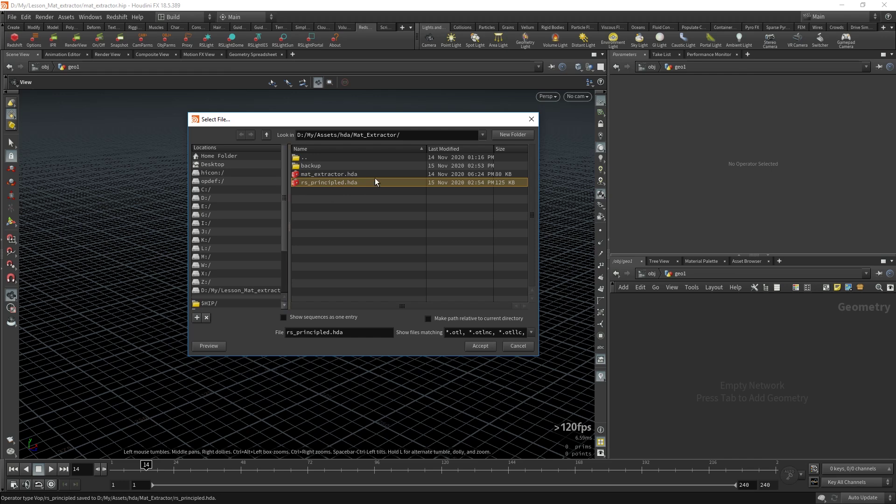
pyautogui.keyDown('ctrl'); pyautogui.click(328, 175); pyautogui.keyUp('ctrl')
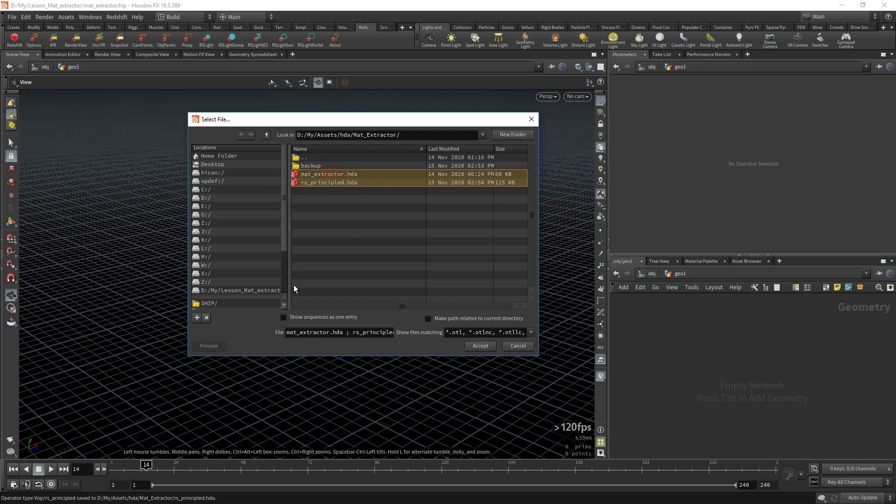
pyautogui.click(480, 346)
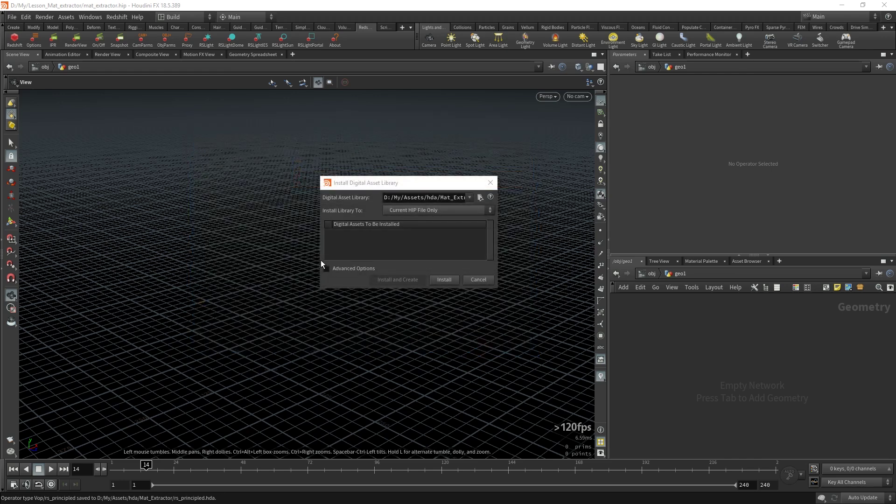
pyautogui.click(443, 280)
# Add a Mat extractor node from the Digital Assets to the empty geo1 network
pyautogui.press('Tab')
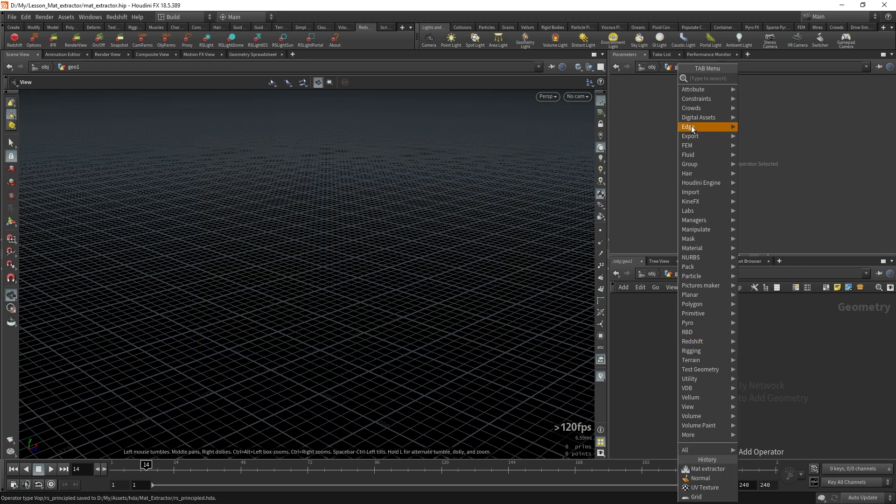
pyautogui.moveTo(699, 117)
pyautogui.click(746, 120)
pyautogui.click(707, 347)
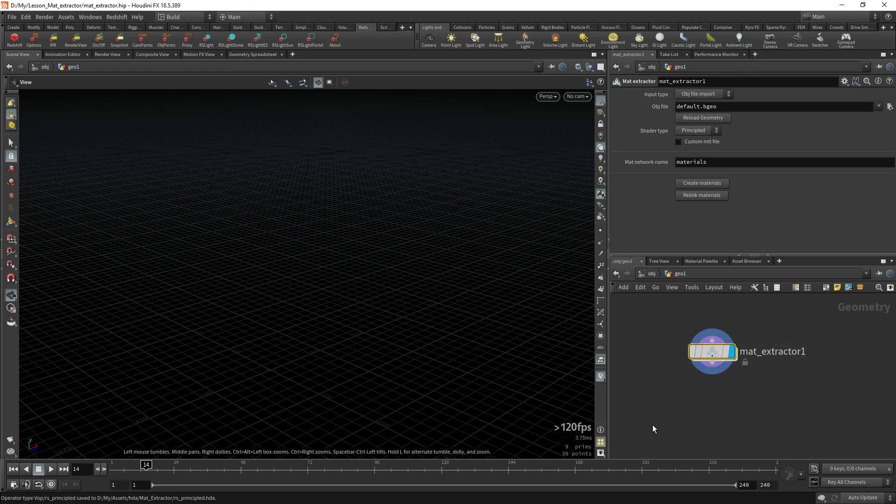
# Keep the input type as Obj file import and load $HIP/Models/05_car.obj into the Mat extractor
pyautogui.click(700, 95)
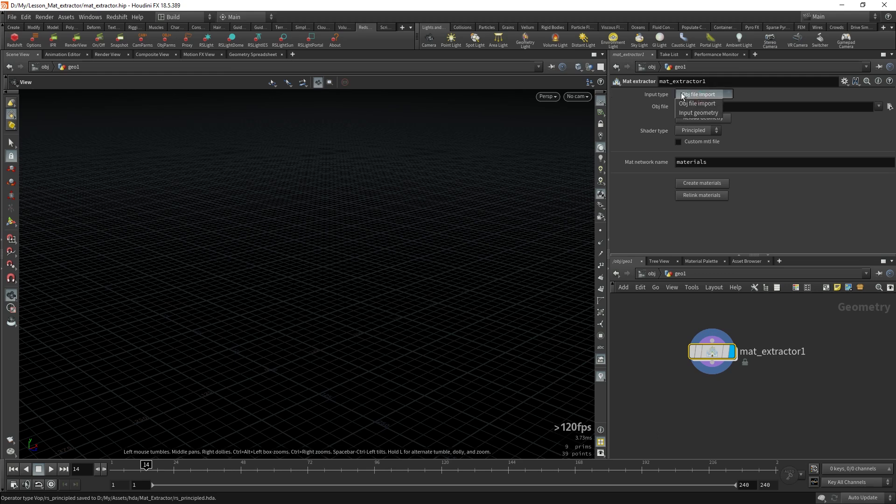
pyautogui.click(695, 103)
pyautogui.click(890, 106)
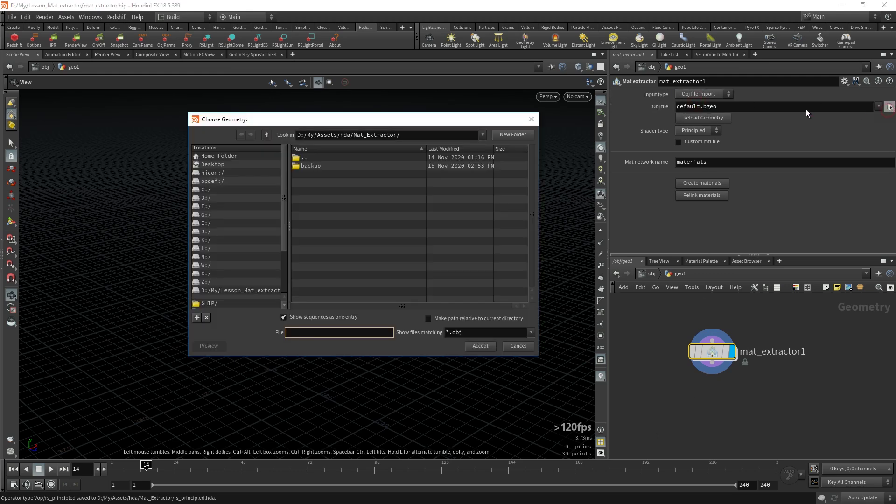
pyautogui.click(245, 304)
pyautogui.doubleClick(314, 174)
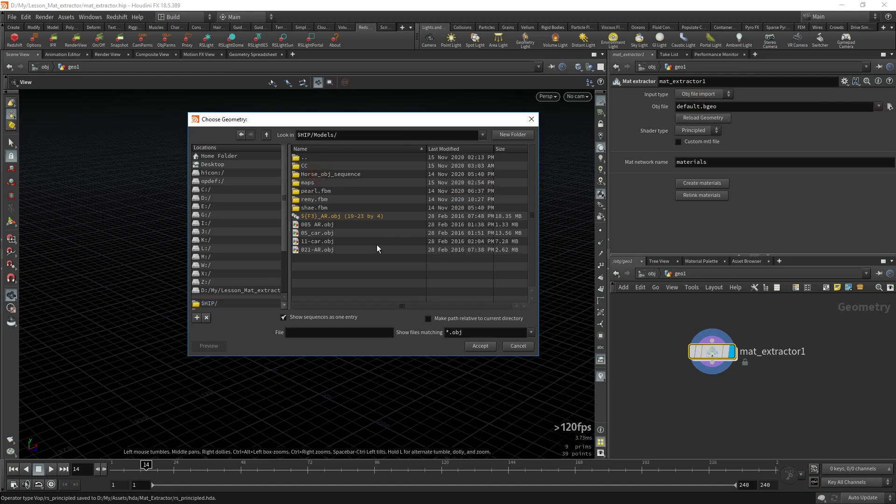
pyautogui.doubleClick(315, 233)
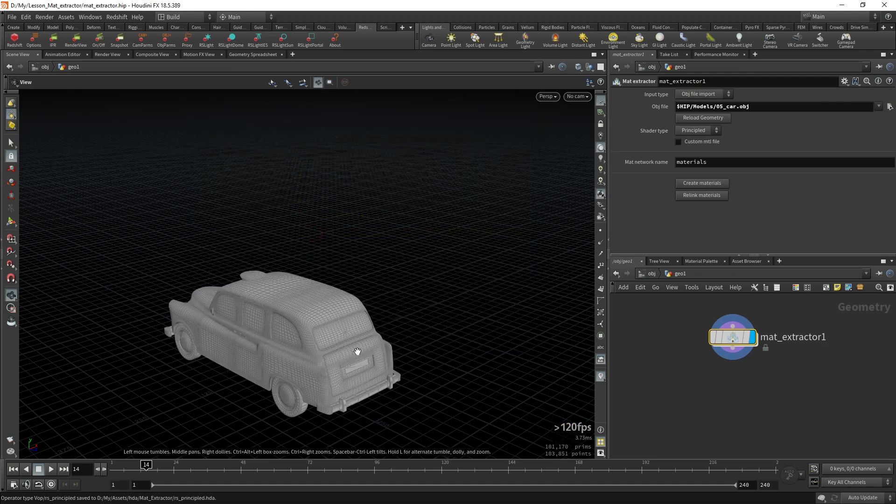
pyautogui.hotkey('space', 'g')
pyautogui.moveTo(306, 348); pyautogui.dragTo(327, 323)
# Set the Mat extractor's shader type to Redshift and create the car's materials
pyautogui.click(696, 130)
pyautogui.click(688, 141)
pyautogui.click(699, 133)
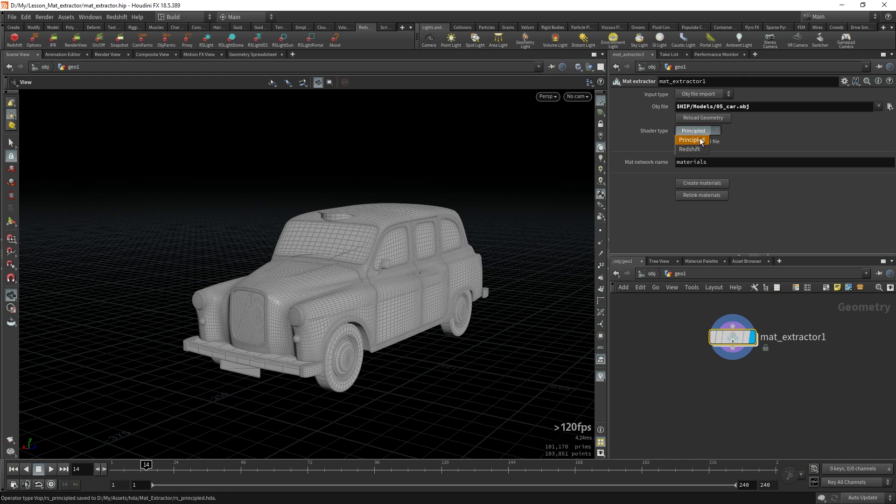
pyautogui.click(697, 149)
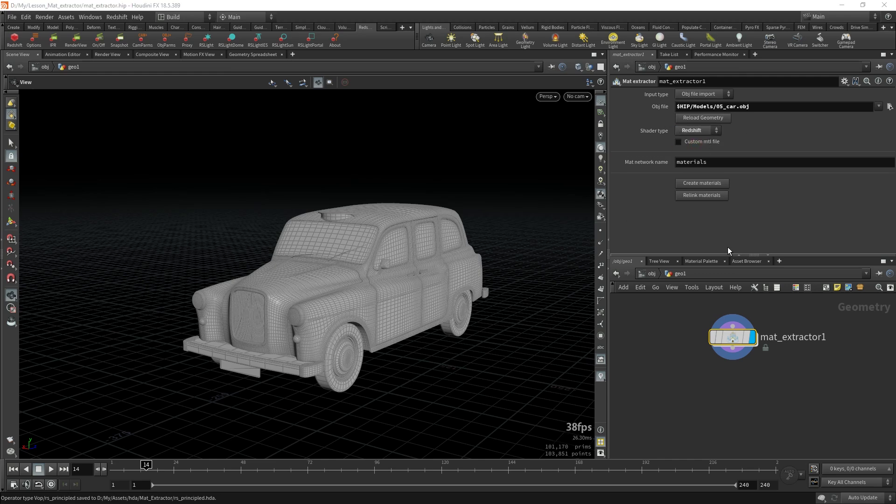
pyautogui.click(701, 183)
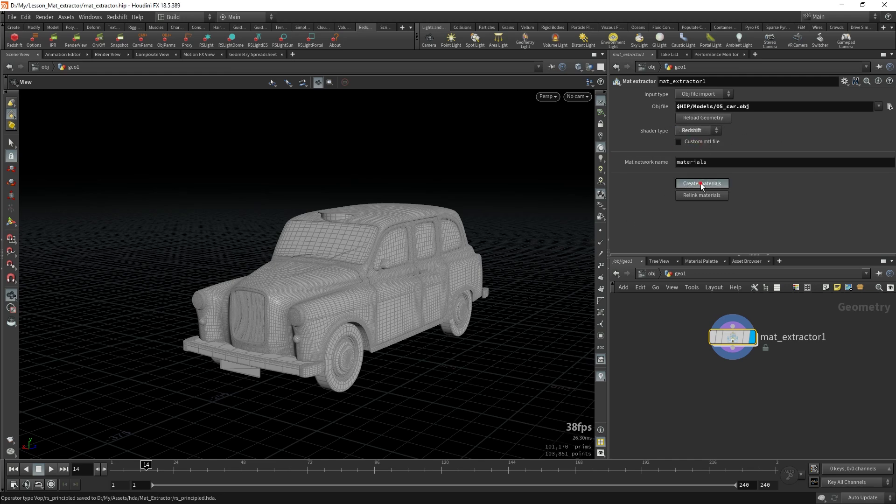
pyautogui.moveTo(731, 370); pyautogui.dragTo(757, 342)
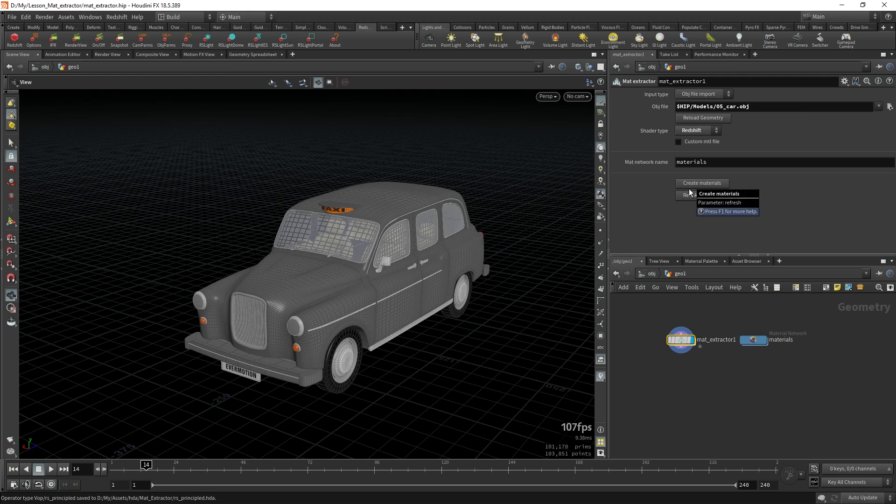
# Open the generated materials network, select all its shaders and examine their texture and base settings
pyautogui.scroll(3, 728, 330)
pyautogui.moveTo(766, 345); pyautogui.dragTo(664, 385)
pyautogui.moveTo(724, 161); pyautogui.dragTo(644, 159)
pyautogui.doubleClick(662, 385)
pyautogui.scroll(-3, 712, 388)
pyautogui.moveTo(628, 326); pyautogui.dragTo(840, 422)
pyautogui.scroll(4, 668, 356)
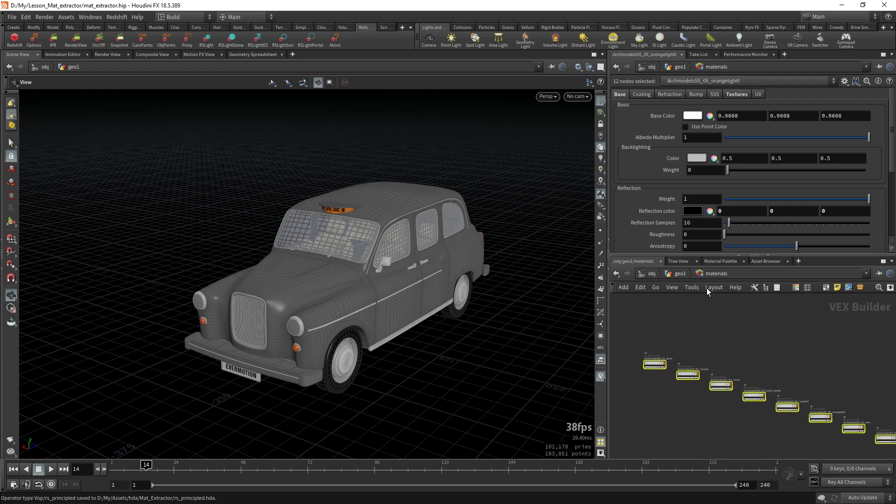
pyautogui.click(642, 93)
pyautogui.click(736, 93)
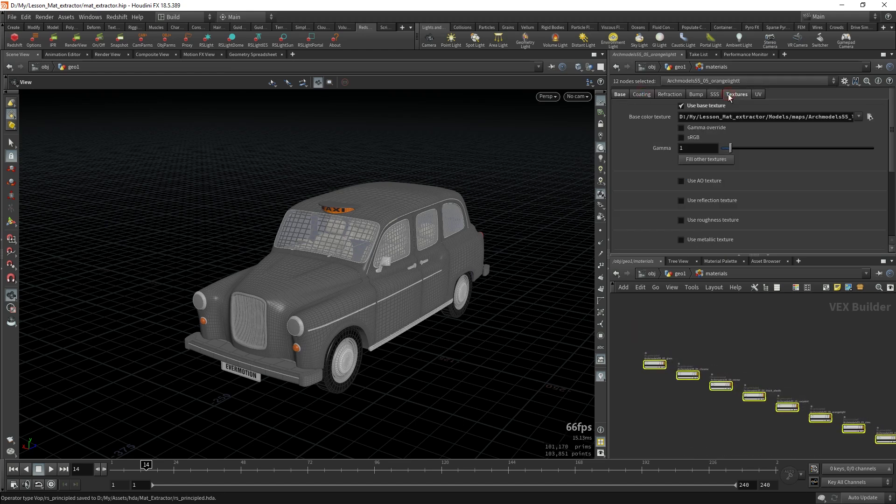
pyautogui.click(619, 95)
# Look through cam1 and frame the taxi from its front corner
pyautogui.moveTo(374, 274); pyautogui.dragTo(494, 256)
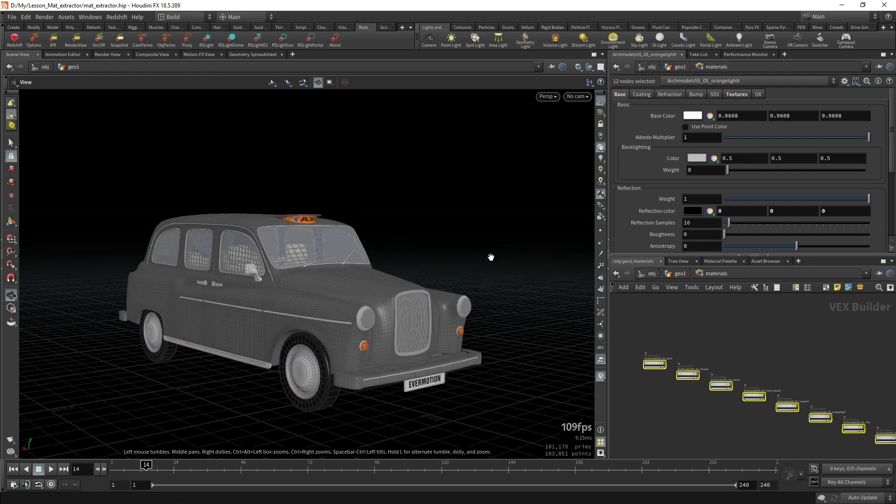
pyautogui.click(577, 96)
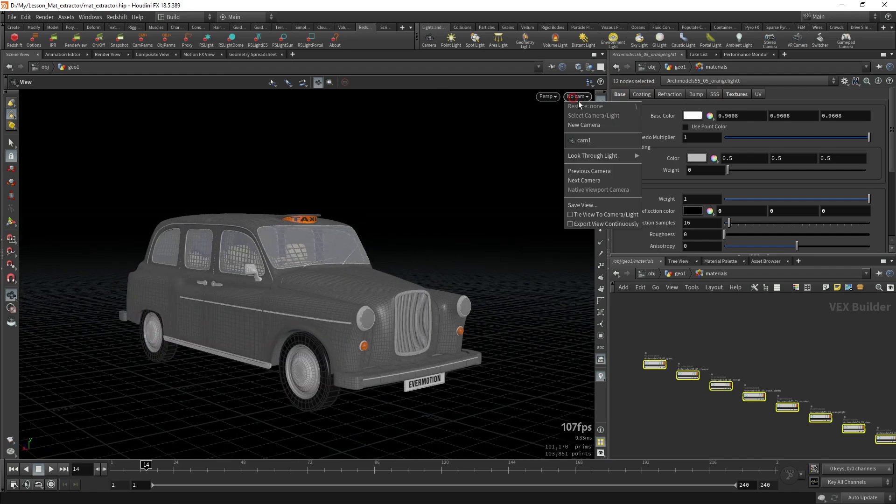
pyautogui.click(583, 140)
pyautogui.moveTo(397, 279); pyautogui.dragTo(368, 349)
pyautogui.moveTo(368, 349)
pyautogui.mouseDown(button='middle')
pyautogui.moveTo(292, 357)
pyautogui.moveTo(280, 367)
pyautogui.mouseUp(button='middle')
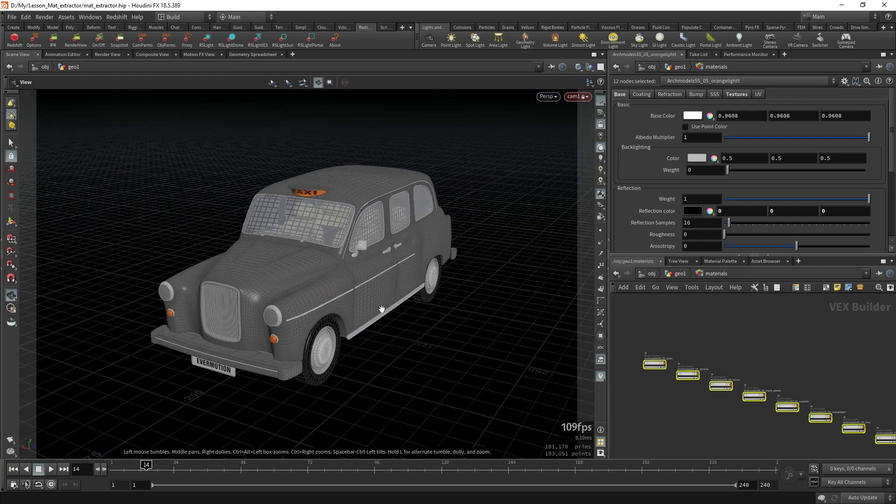
pyautogui.moveTo(380, 310); pyautogui.dragTo(326, 324, button='middle')
# Render the taxi with /out/Redshift_IPR1 in the Render View and return to the Scene View
pyautogui.click(108, 56)
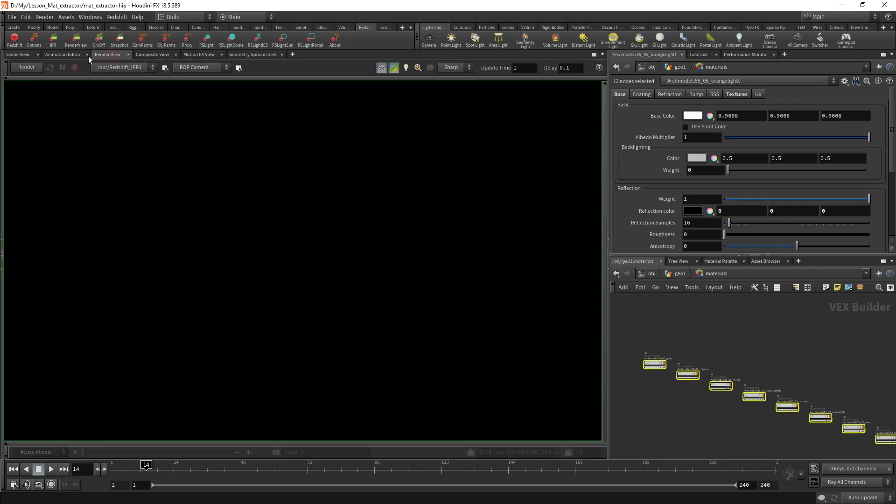
pyautogui.click(27, 67)
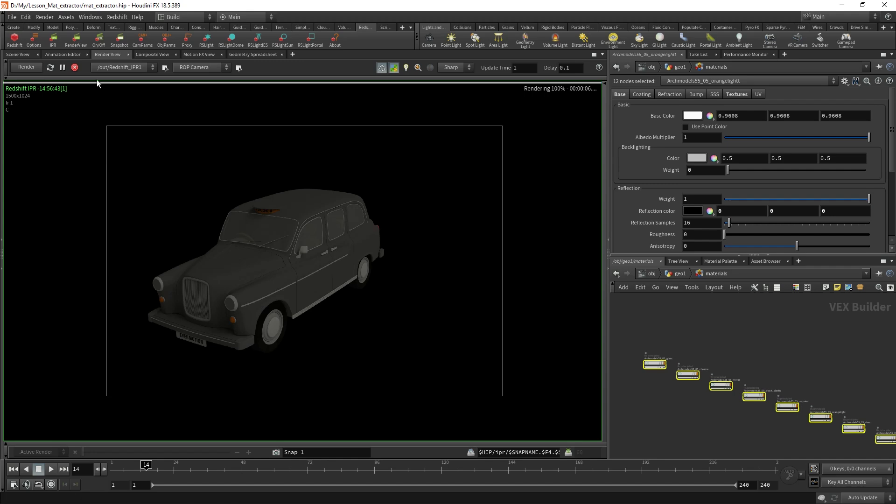
pyautogui.click(18, 54)
# Inspect individual shaders in the materials network and return to the geo1 level
pyautogui.scroll(1, 723, 409)
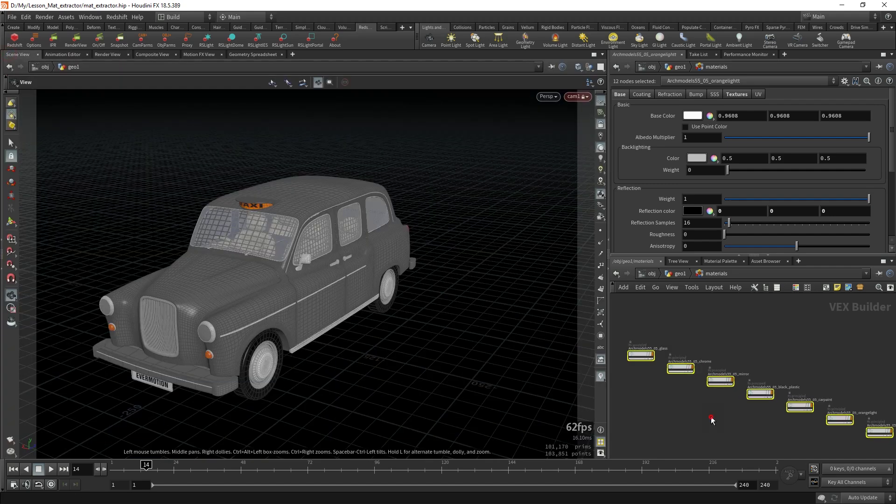
pyautogui.click(720, 381)
pyautogui.click(761, 395)
pyautogui.click(678, 274)
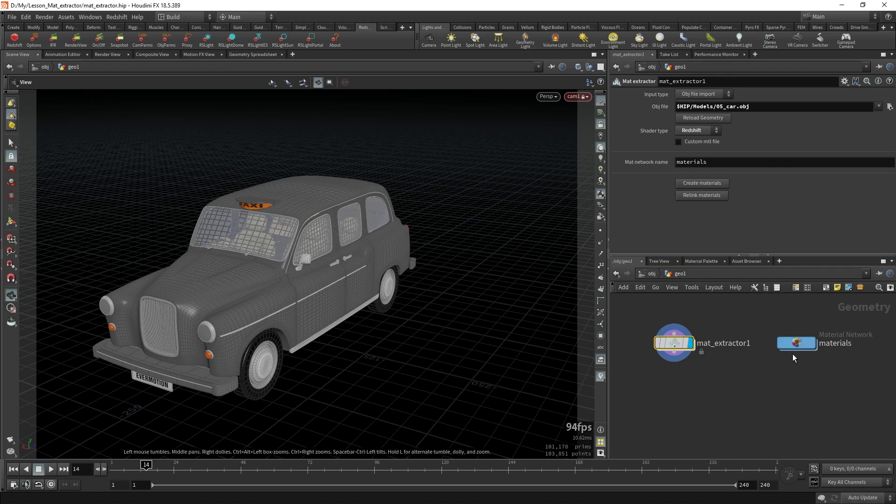
# Duplicate the materials network and place the copy below the original in geo1
pyautogui.moveTo(273, 290); pyautogui.dragTo(417, 295)
pyautogui.moveTo(306, 308); pyautogui.dragTo(478, 250, button='middle')
pyautogui.moveTo(799, 345); pyautogui.dragTo(785, 346)
pyautogui.hotkey('ctrl', 'c')
pyautogui.hotkey('ctrl', 'v')
pyautogui.click(786, 383)
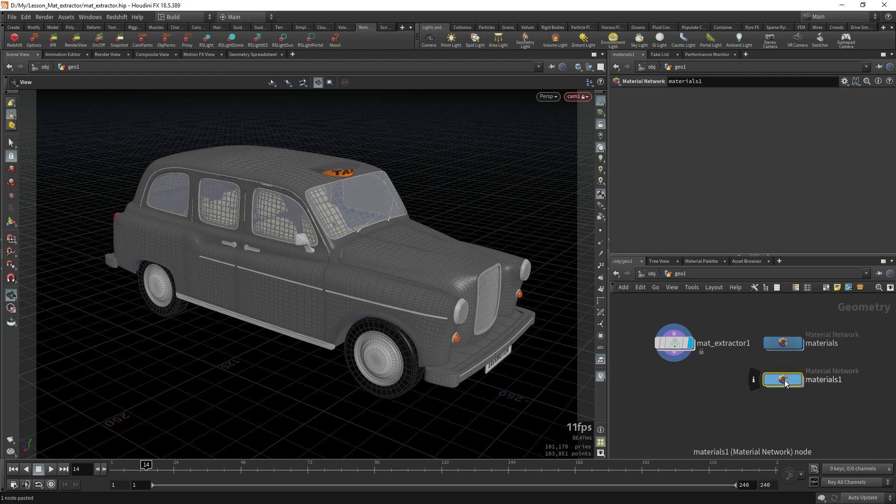
# Set the base colour of all shaders inside the materials1 network to red and return to geo1
pyautogui.doubleClick(786, 381)
pyautogui.moveTo(660, 337); pyautogui.dragTo(830, 436)
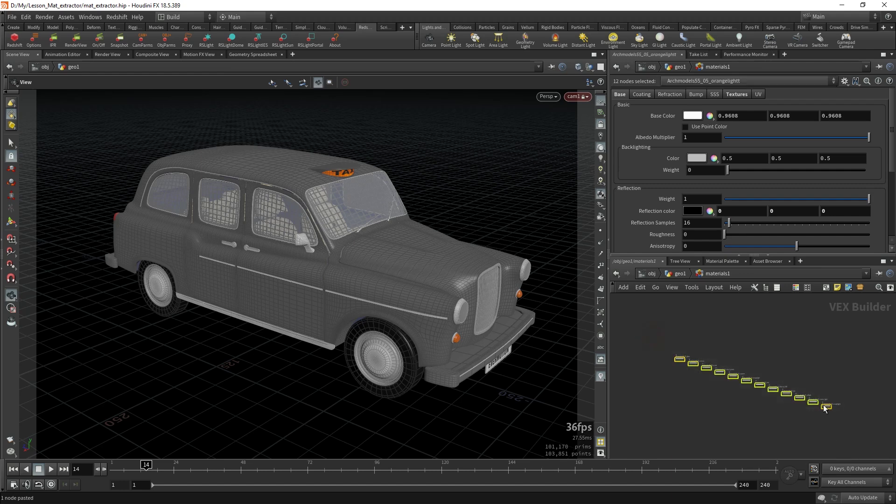
pyautogui.click(693, 115)
pyautogui.click(664, 53)
pyautogui.click(823, 18)
pyautogui.press('u')
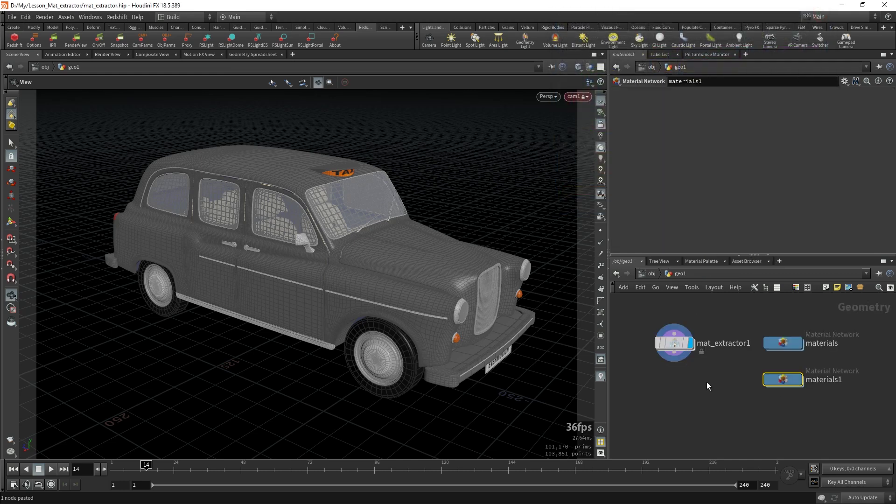
# Set the Mat extractor's material network name to materials1 and relink the car's materials
pyautogui.moveTo(717, 408); pyautogui.dragTo(858, 371)
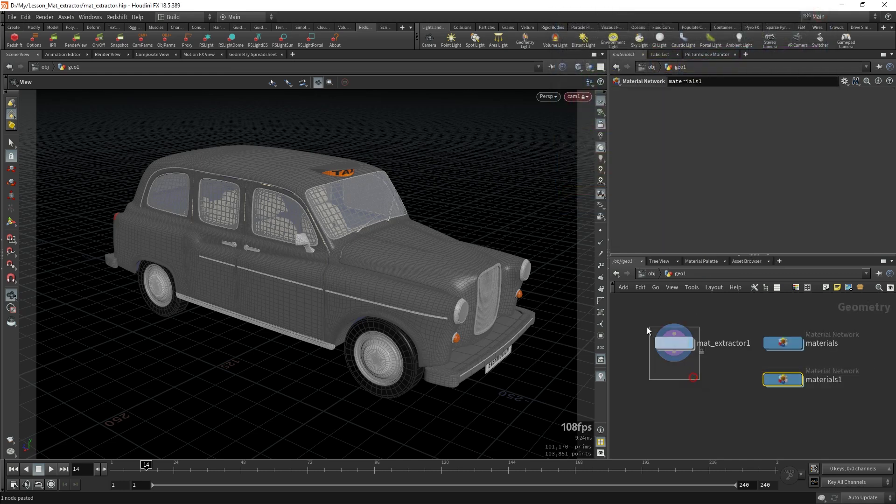
pyautogui.click(665, 342)
pyautogui.click(731, 166)
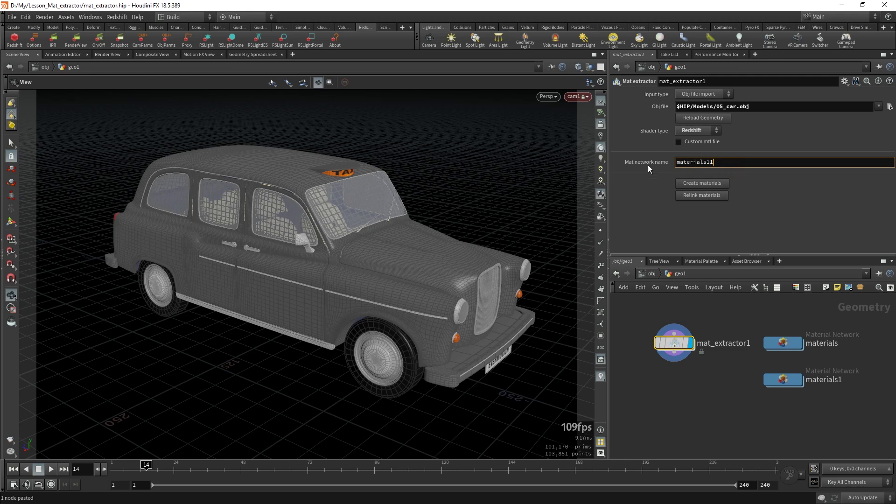
pyautogui.press('Return')
pyautogui.click(724, 162)
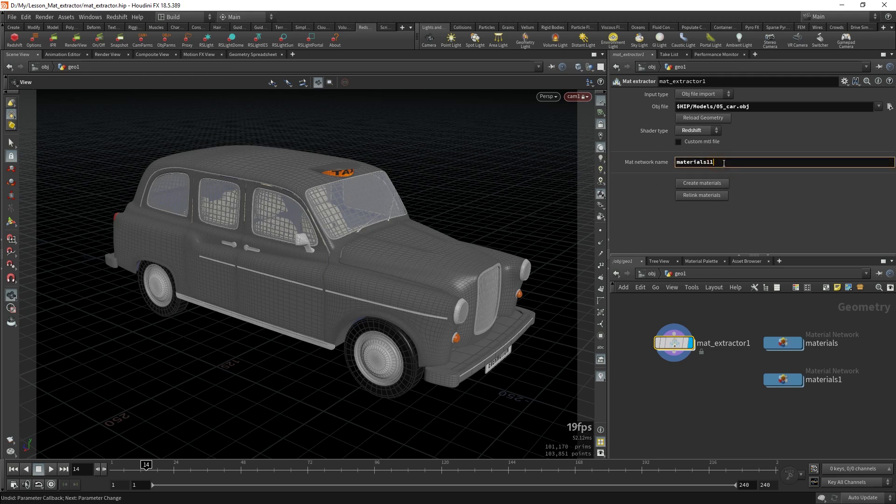
pyautogui.press('BackSpace')
pyautogui.press('Return')
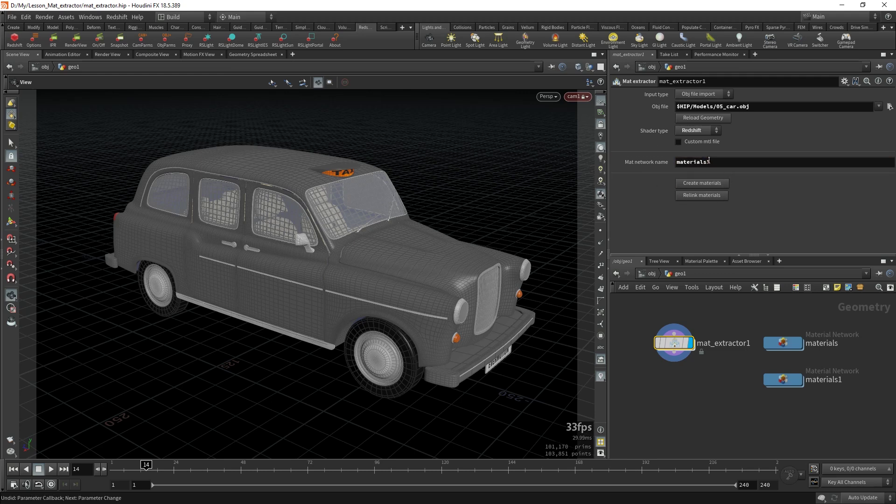
pyautogui.click(700, 195)
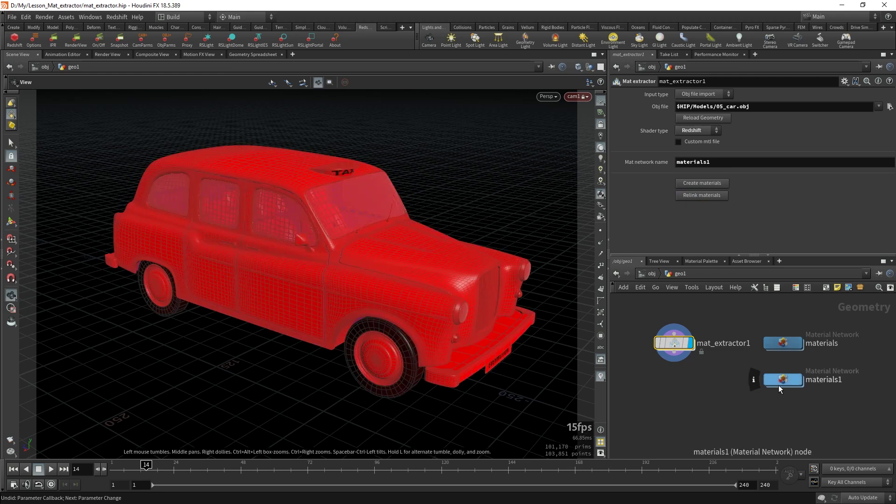
pyautogui.moveTo(785, 382)
pyautogui.mouseDown()
pyautogui.moveTo(777, 392)
pyautogui.moveTo(785, 386)
pyautogui.mouseUp()
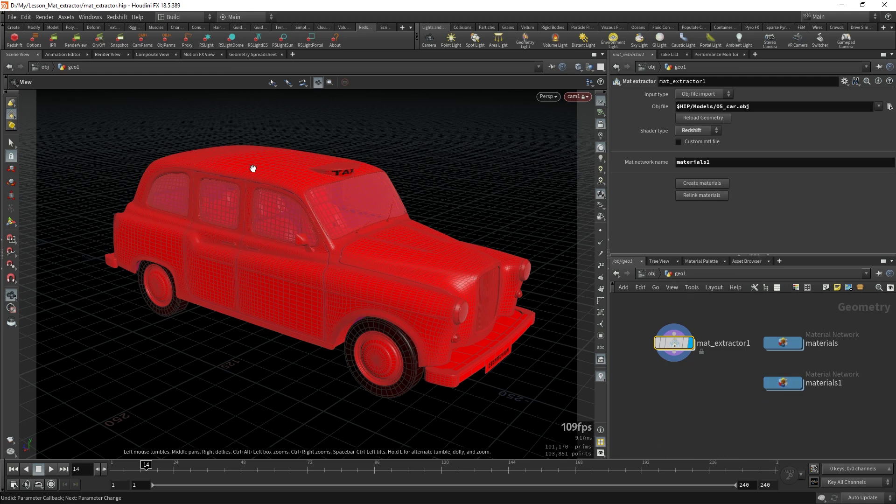
# Render the relinked taxi again with /out/Redshift_IPR1 in the Render View
pyautogui.click(107, 54)
pyautogui.click(27, 67)
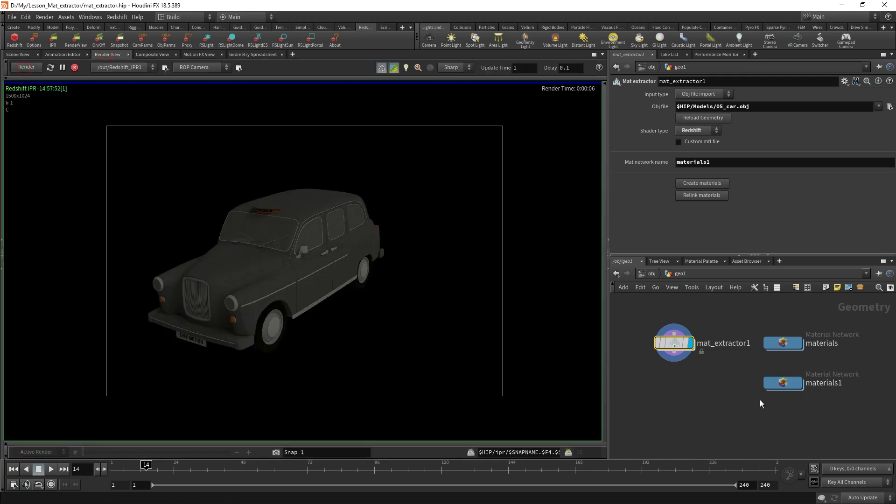
pyautogui.click(783, 382)
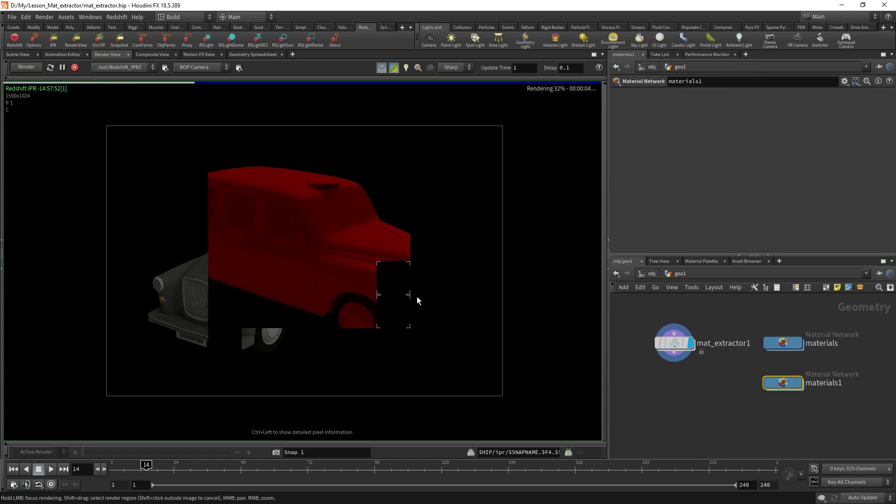
pyautogui.doubleClick(783, 343)
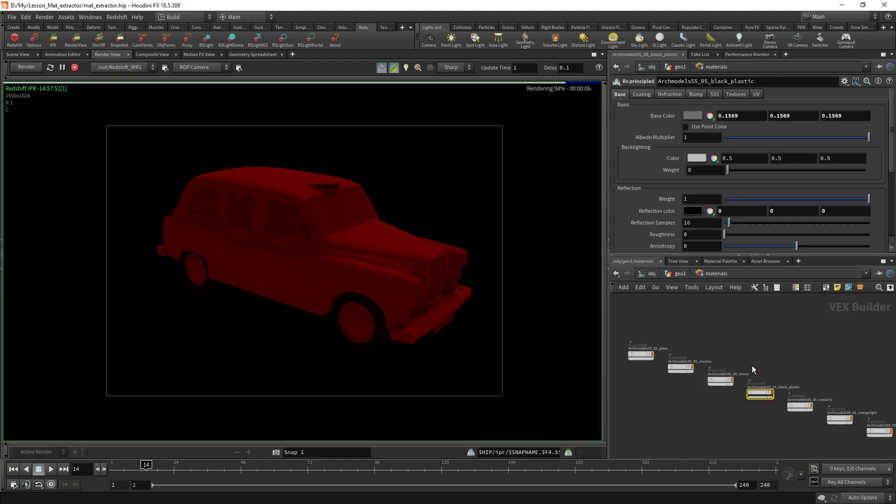
pyautogui.press('u')
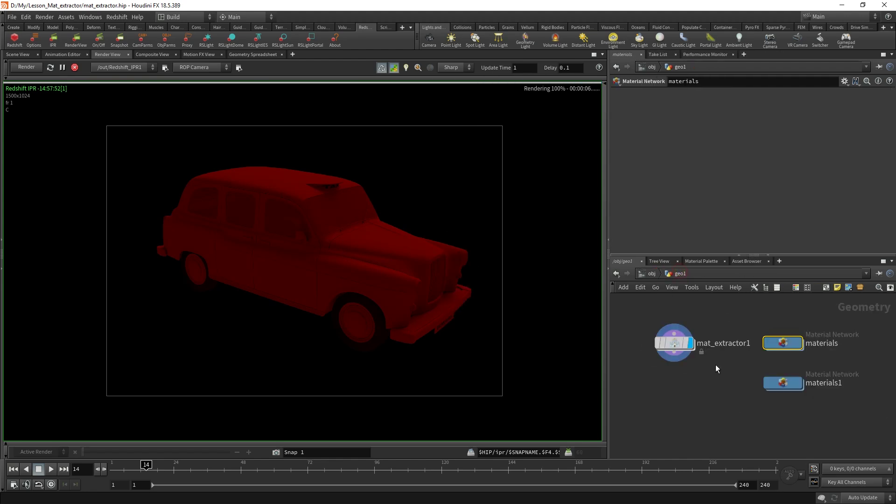
# Return to the scene view, set mat_extractor1's material network name to materials and relink the taxi's materials
pyautogui.click(17, 54)
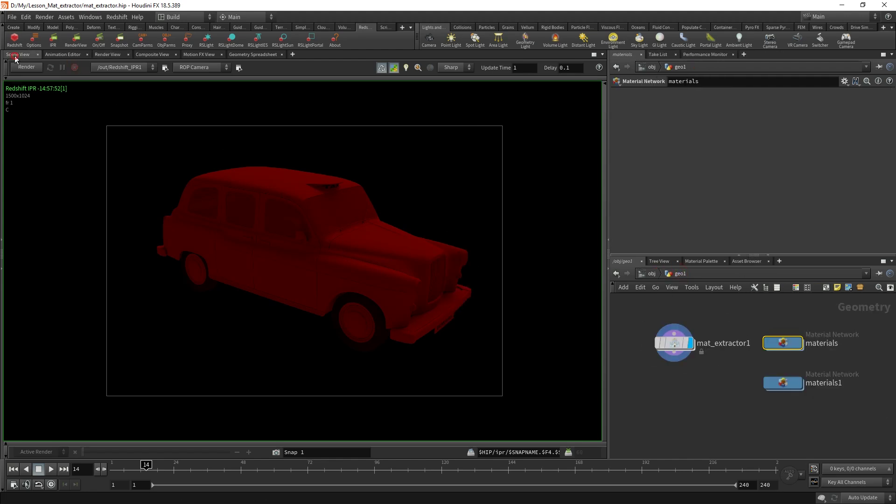
pyautogui.moveTo(648, 306); pyautogui.dragTo(666, 349)
pyautogui.click(720, 161)
pyautogui.press('BackSpace')
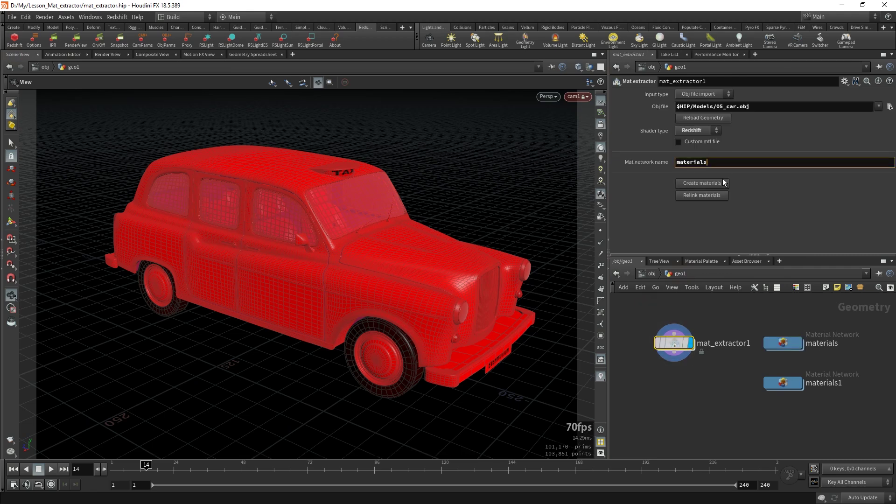
pyautogui.click(702, 198)
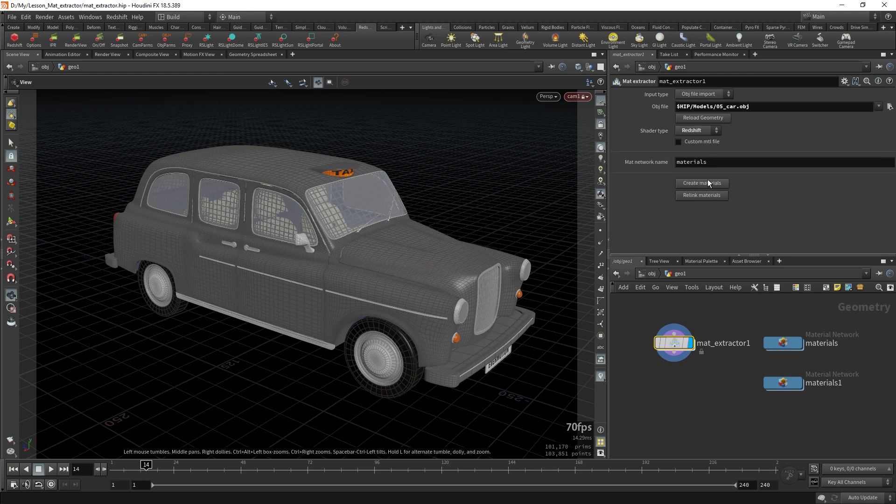
pyautogui.moveTo(752, 322); pyautogui.dragTo(836, 355)
pyautogui.doubleClick(788, 344)
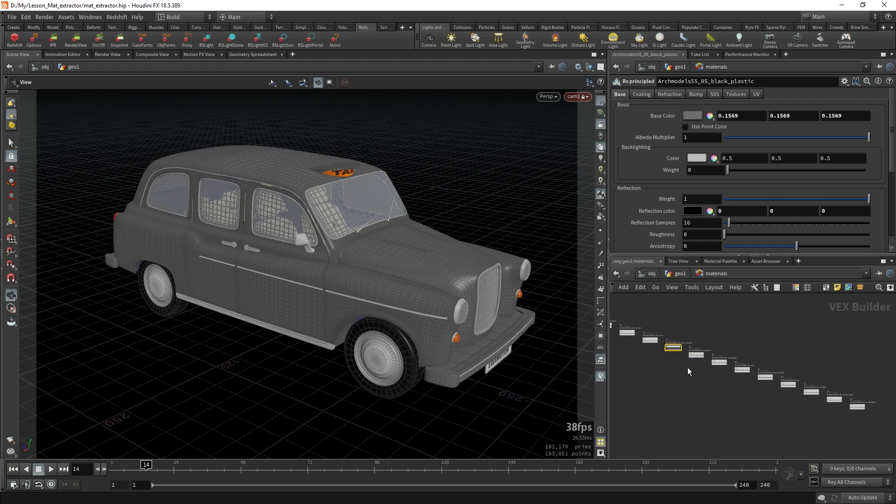
pyautogui.click(680, 273)
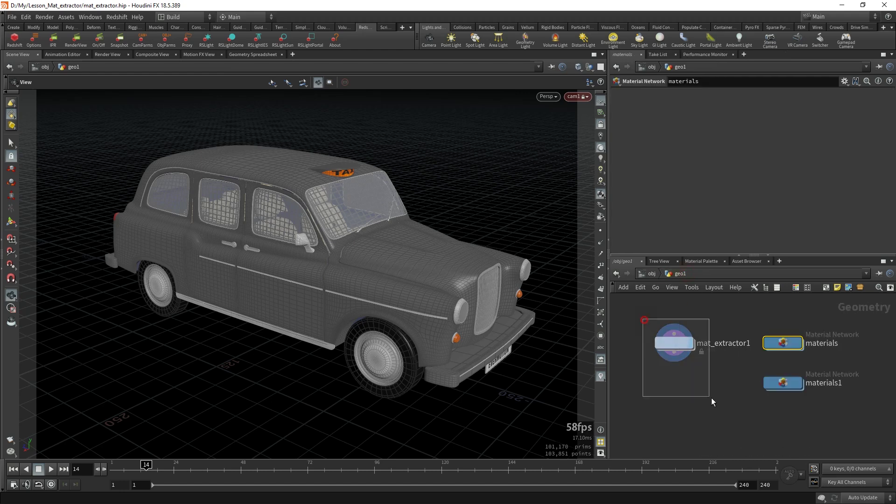
pyautogui.click(673, 344)
pyautogui.keyDown('alt'); pyautogui.moveTo(788, 345); pyautogui.dragTo(692, 401); pyautogui.keyUp('alt')
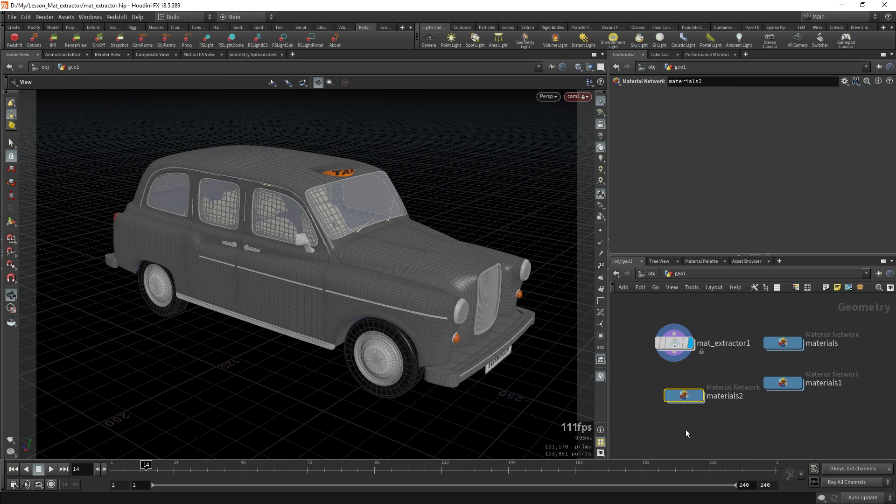
pyautogui.press('Delete')
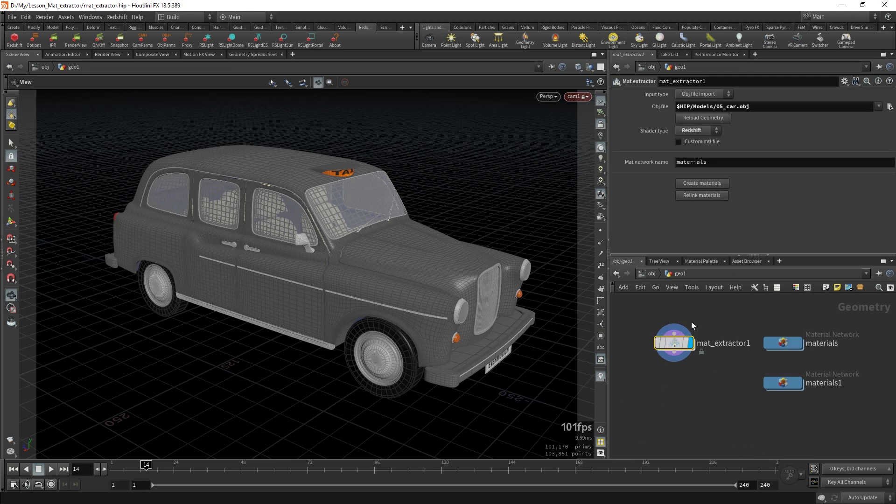
# Load 021-AR.obj from $HIP/Models as the OBJ file of mat_extractor1
pyautogui.click(890, 107)
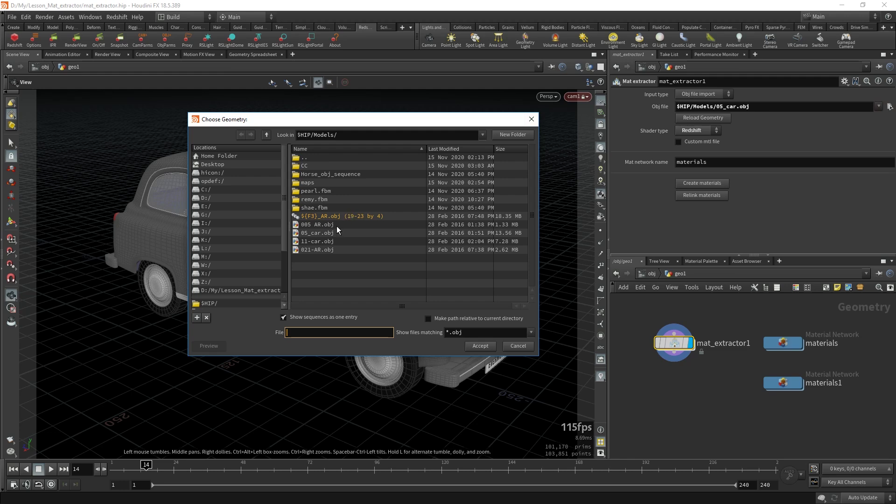
pyautogui.doubleClick(312, 252)
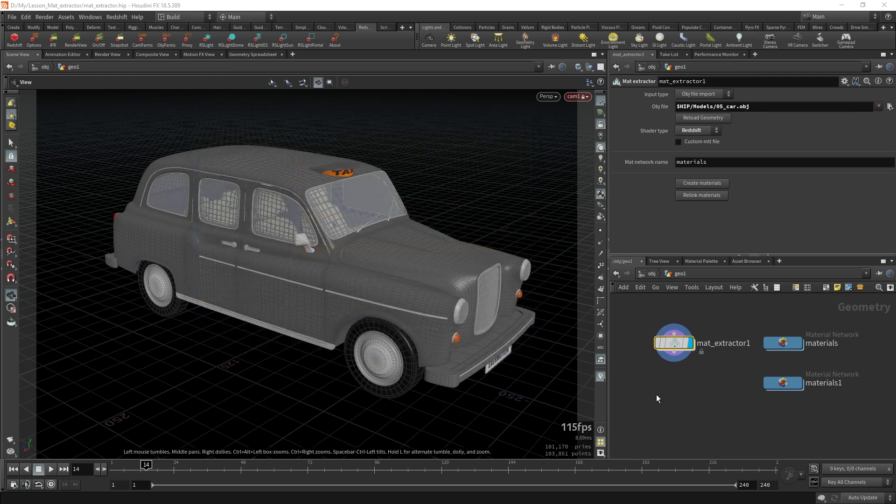
pyautogui.press('g')
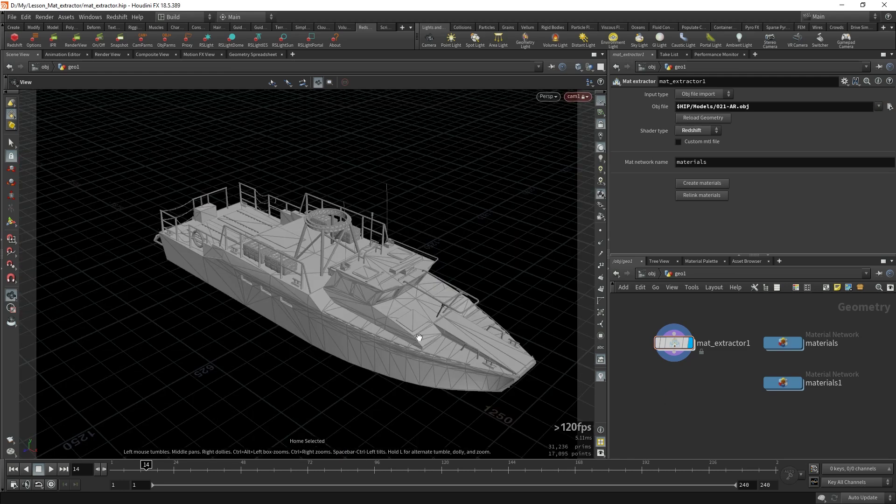
pyautogui.moveTo(400, 323); pyautogui.dragTo(405, 279)
pyautogui.moveTo(405, 279); pyautogui.dragTo(308, 247, button='middle')
# Create the boat's Redshift materials and inspect the shaded model from several angles
pyautogui.click(696, 184)
pyautogui.moveTo(452, 289); pyautogui.dragTo(358, 295)
pyautogui.moveTo(396, 300); pyautogui.dragTo(276, 290, button='middle')
pyautogui.moveTo(275, 289); pyautogui.dragTo(460, 282, button='right')
pyautogui.moveTo(461, 282); pyautogui.dragTo(386, 268, button='middle')
pyautogui.moveTo(279, 260); pyautogui.dragTo(298, 264)
pyautogui.moveTo(378, 277); pyautogui.dragTo(382, 281, button='middle')
pyautogui.moveTo(382, 281); pyautogui.dragTo(467, 299)
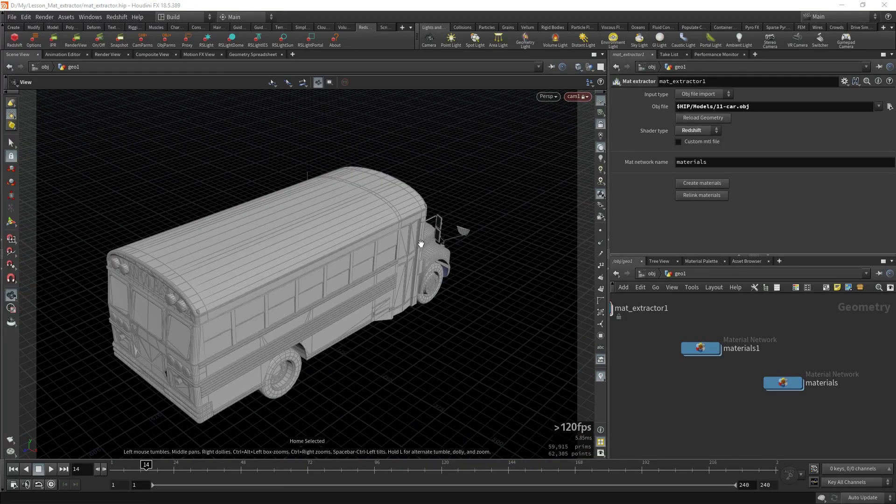
# Create the Redshift materials for the 11-car.obj school bus and inspect the bus from several sides
pyautogui.moveTo(421, 243); pyautogui.dragTo(242, 216)
pyautogui.moveTo(449, 263); pyautogui.dragTo(407, 309, button='middle')
pyautogui.click(704, 185)
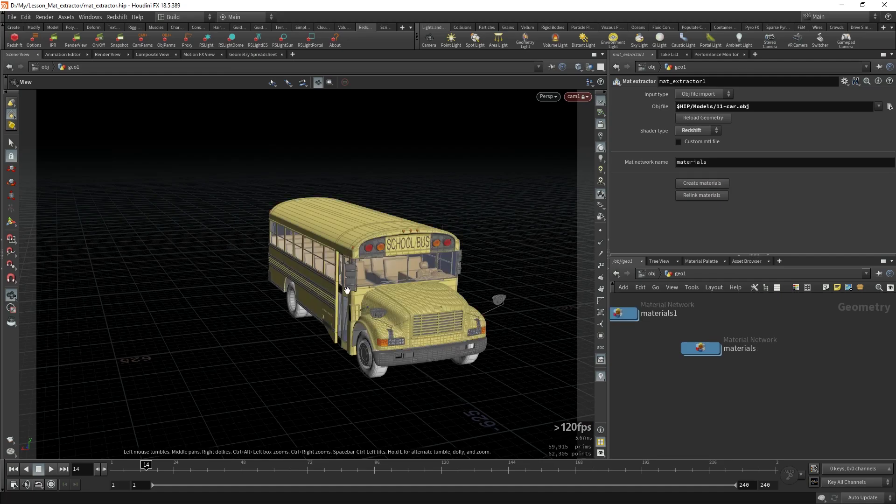
pyautogui.moveTo(347, 288)
pyautogui.mouseDown(button='right')
pyautogui.moveTo(712, 221)
pyautogui.moveTo(355, 299)
pyautogui.mouseUp(button='right')
pyautogui.moveTo(355, 299); pyautogui.dragTo(327, 306)
pyautogui.moveTo(327, 306); pyautogui.dragTo(483, 296, button='right')
pyautogui.moveTo(482, 296); pyautogui.dragTo(369, 306, button='middle')
pyautogui.moveTo(473, 289); pyautogui.dragTo(393, 283)
# Open the materials network, select all of the bus's shaders to examine their parameters, and return to geo1
pyautogui.moveTo(639, 348); pyautogui.dragTo(726, 371, button='middle')
pyautogui.doubleClick(792, 373)
pyautogui.scroll(-2, 768, 379)
pyautogui.moveTo(608, 322); pyautogui.dragTo(819, 411)
pyautogui.scroll(-1, 583, 208)
pyautogui.scroll(1, 584, 210)
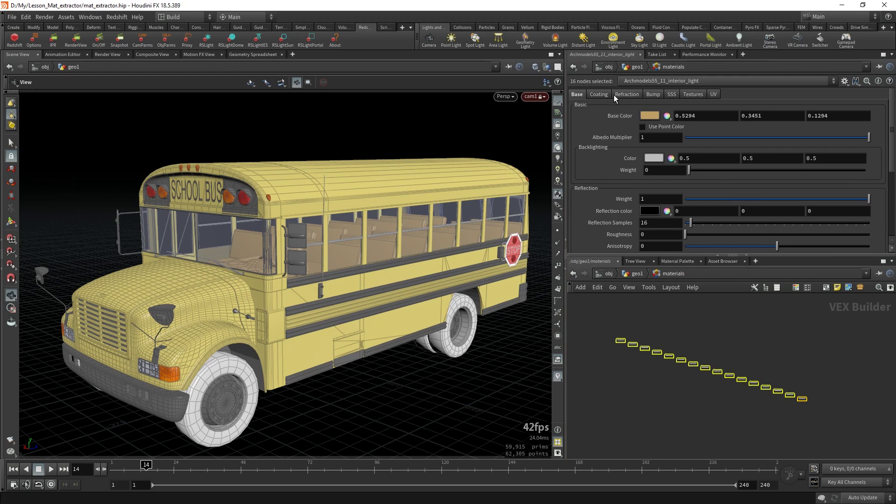
pyautogui.click(635, 274)
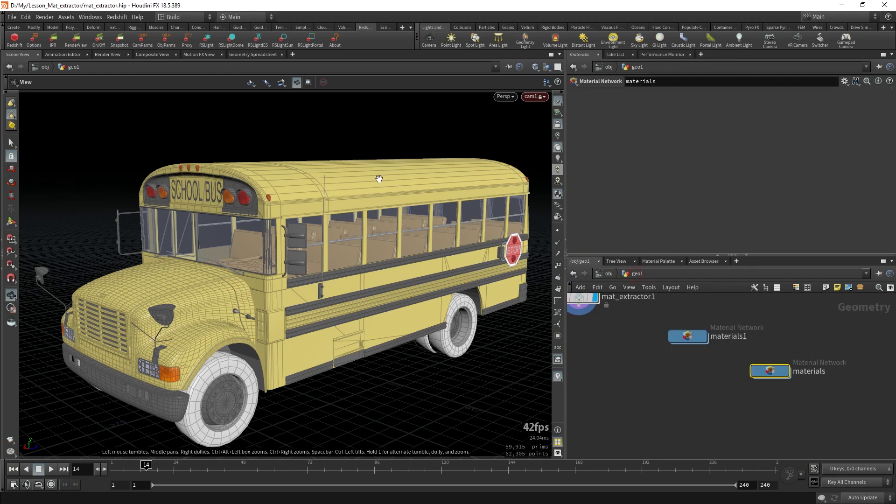
# Add a second Mat extractor node beside mat_extractor1 in geo1
pyautogui.scroll(-3, 615, 361)
pyautogui.click(721, 352)
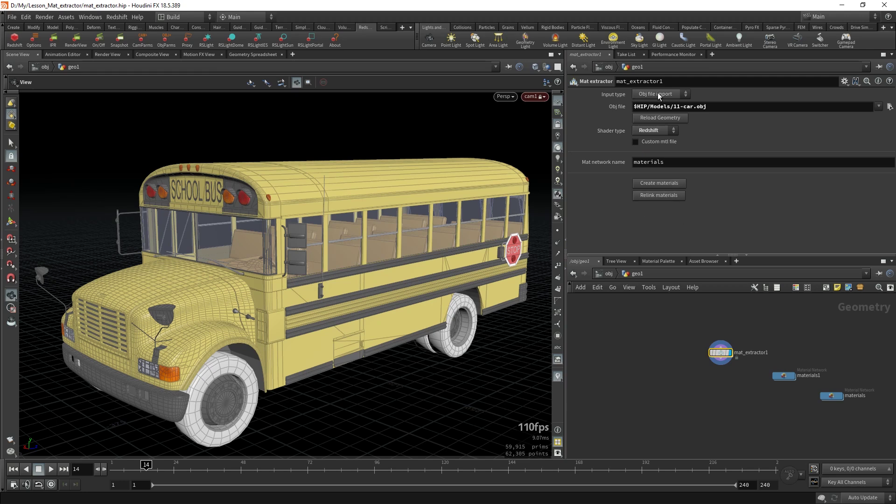
pyautogui.moveTo(636, 346); pyautogui.dragTo(656, 342, button='middle')
pyautogui.click(626, 329)
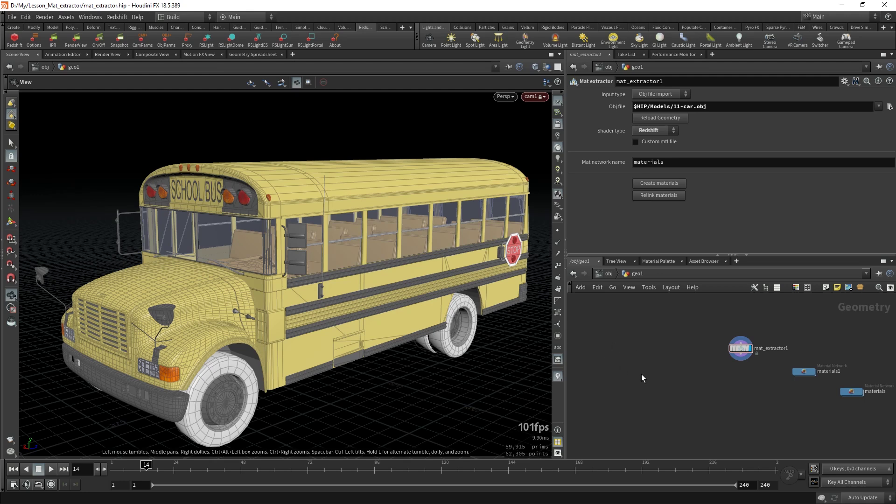
pyautogui.press('Tab')
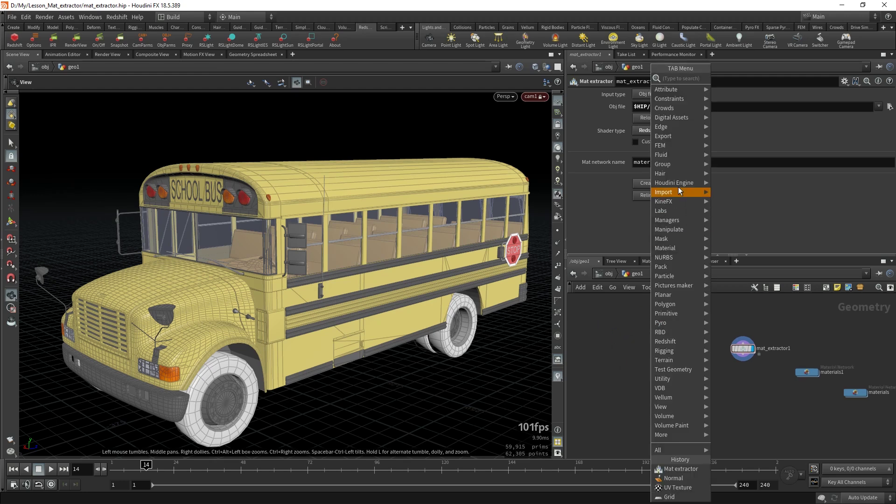
pyautogui.moveTo(685, 120)
pyautogui.click(732, 120)
pyautogui.click(638, 354)
# Add an FBX Character Import node above the extractors in geo1 and set it as the displayed node
pyautogui.moveTo(648, 324); pyautogui.dragTo(679, 403, button='middle')
pyautogui.rightClick(658, 359)
pyautogui.write('fbx')
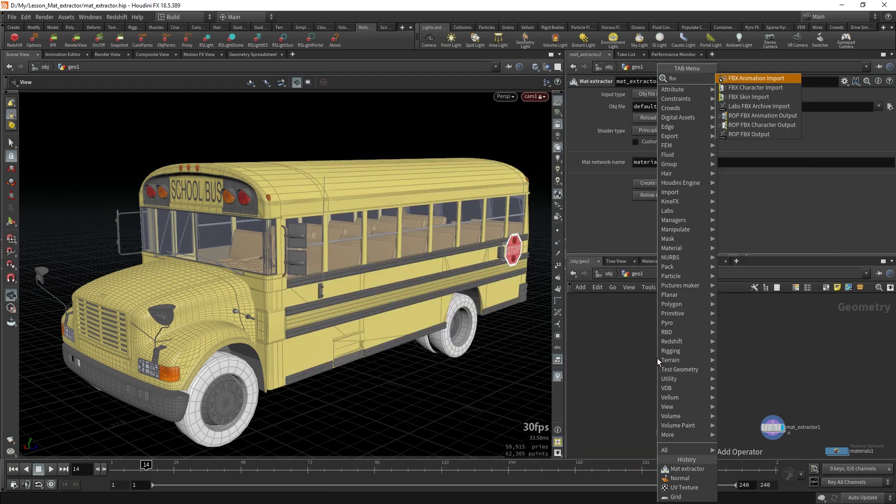
pyautogui.click(752, 92)
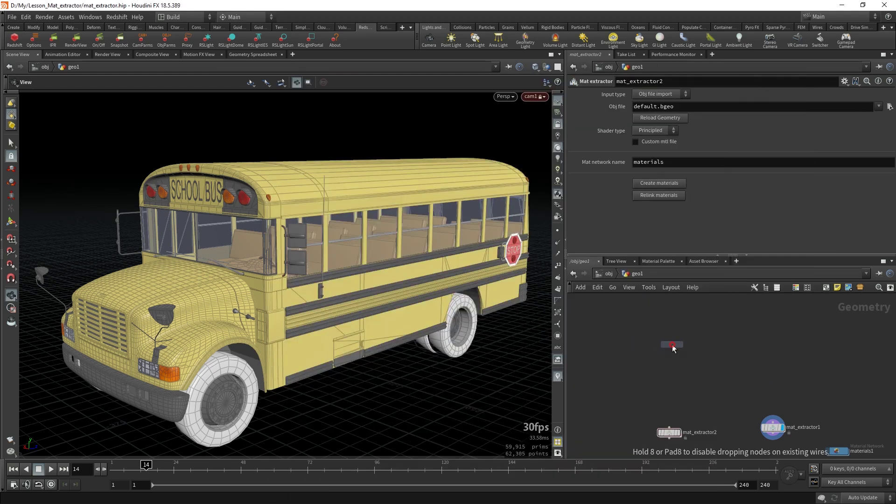
pyautogui.click(672, 344)
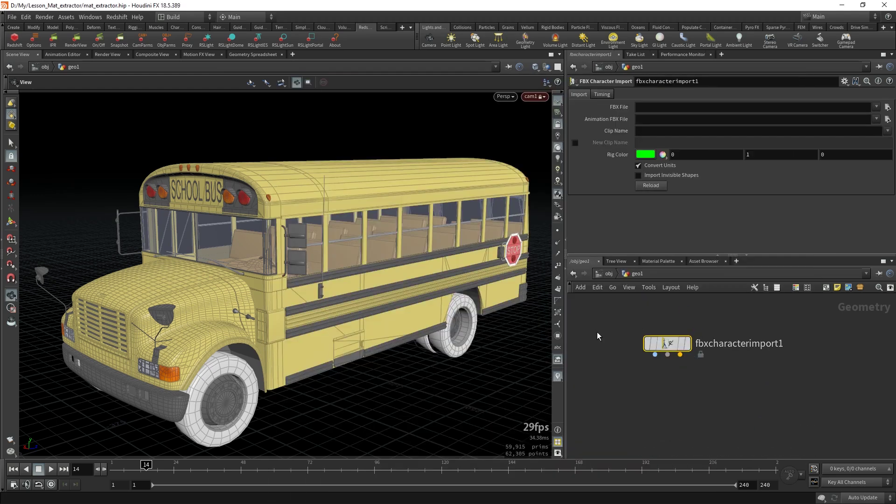
pyautogui.click(687, 344)
pyautogui.moveTo(669, 345); pyautogui.dragTo(660, 343)
pyautogui.moveTo(610, 313); pyautogui.dragTo(716, 395)
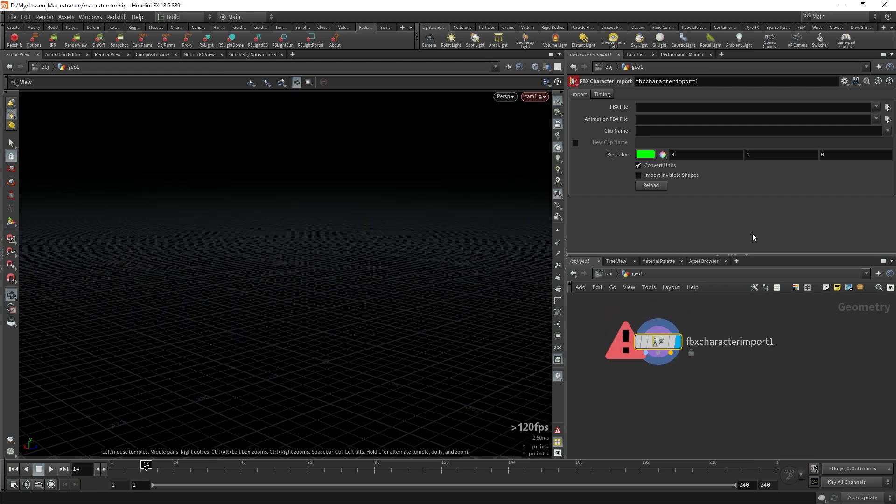
# Load pearl.fbx from $HIP/Models into the FBX Character Import node and change the viewport lighting mode
pyautogui.click(888, 106)
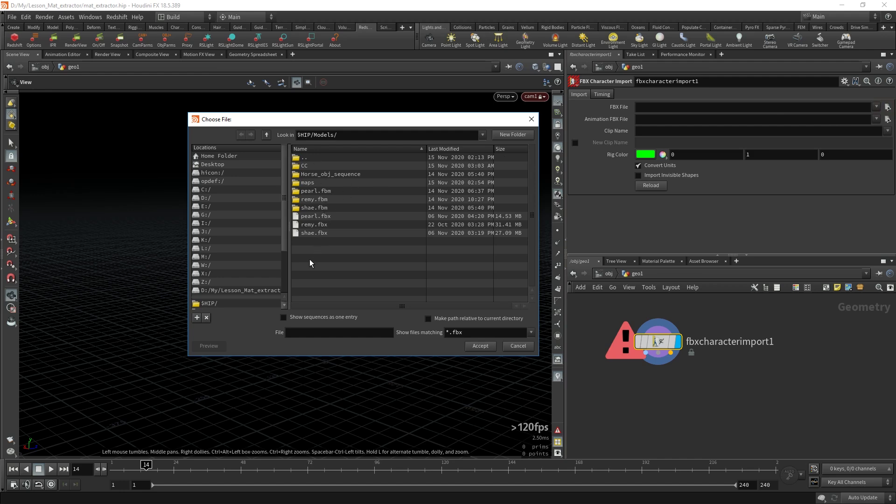
pyautogui.doubleClick(313, 217)
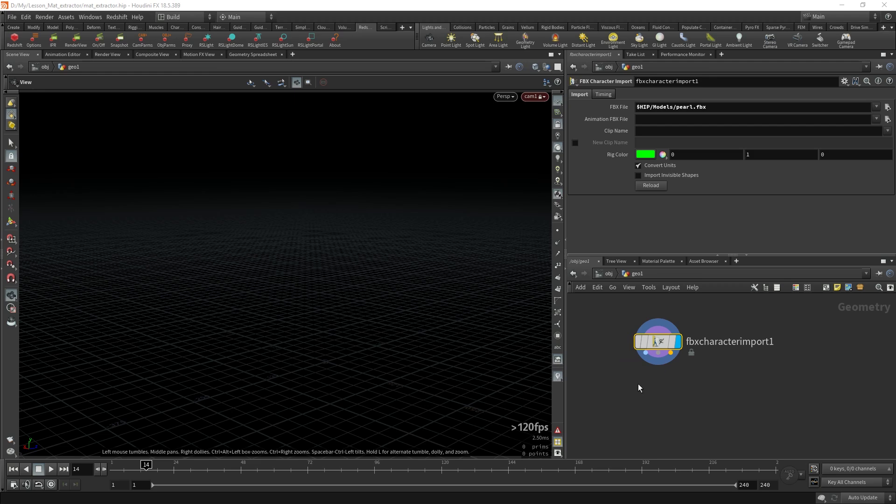
pyautogui.hotkey('space', 'g')
pyautogui.moveTo(308, 301); pyautogui.dragTo(381, 234)
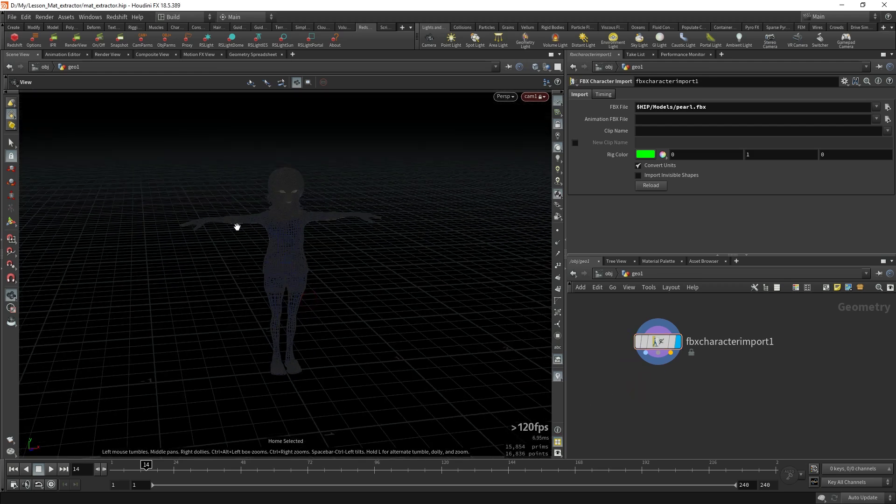
pyautogui.moveTo(236, 227); pyautogui.dragTo(433, 197, button='right')
pyautogui.click(558, 159)
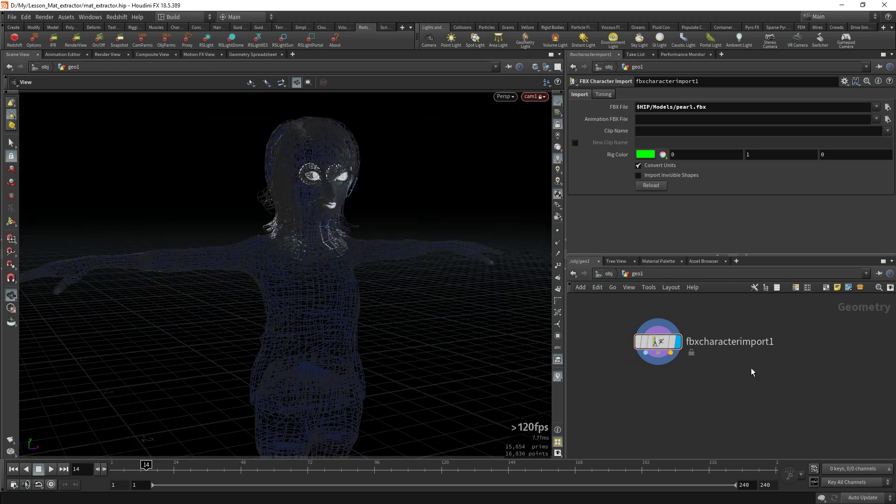
pyautogui.moveTo(321, 269); pyautogui.dragTo(296, 280)
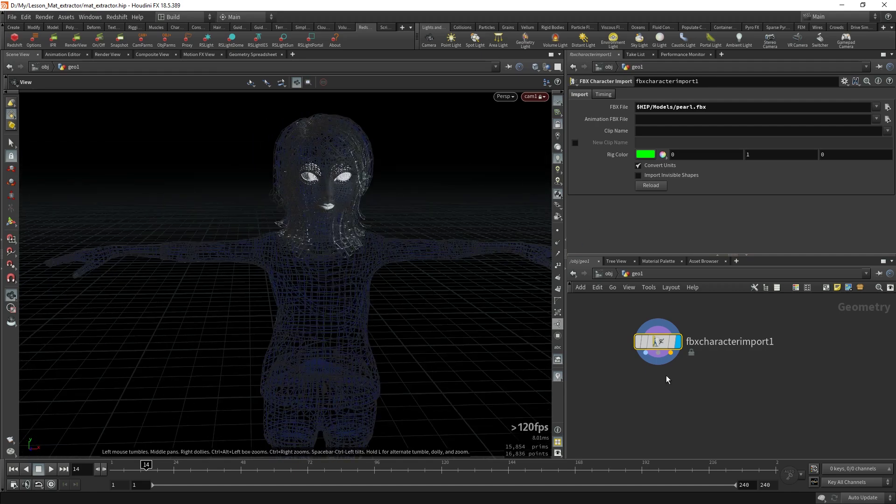
# Add a Bone Deform node below fbxcharacterimport1, wired to all three of its outputs
pyautogui.press('Tab')
pyautogui.moveTo(660, 332)
pyautogui.write('boned')
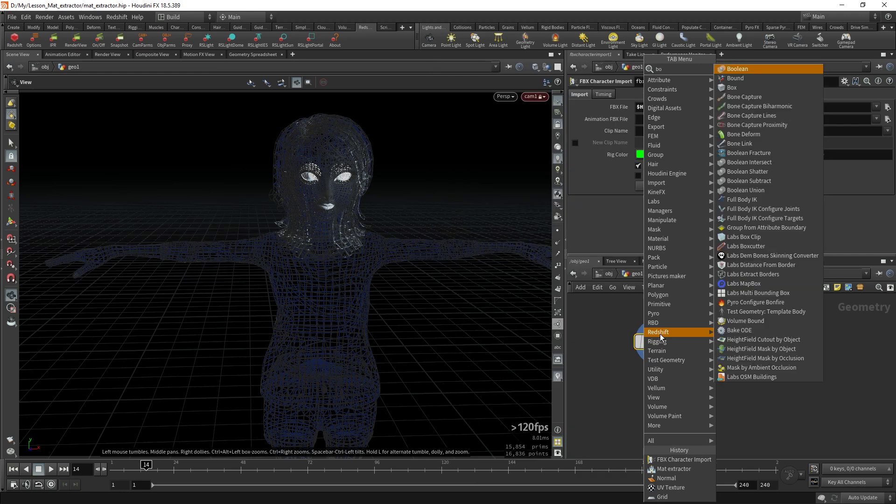
pyautogui.press('Return')
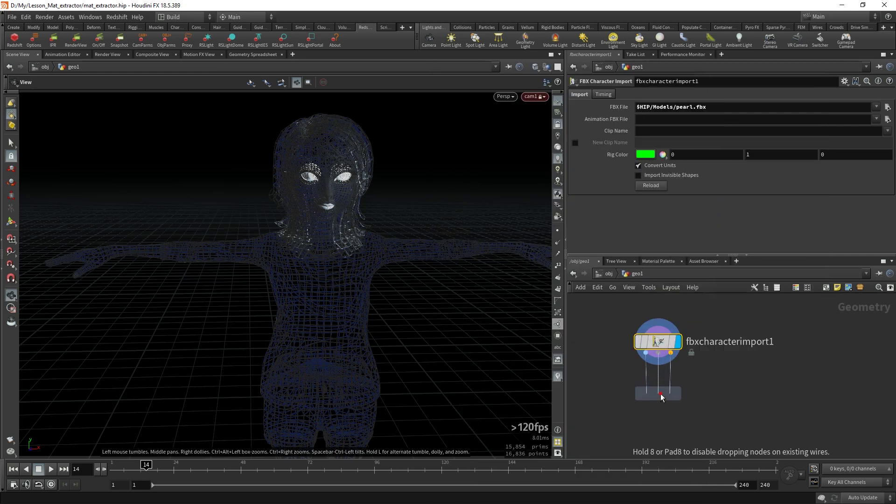
pyautogui.click(660, 394)
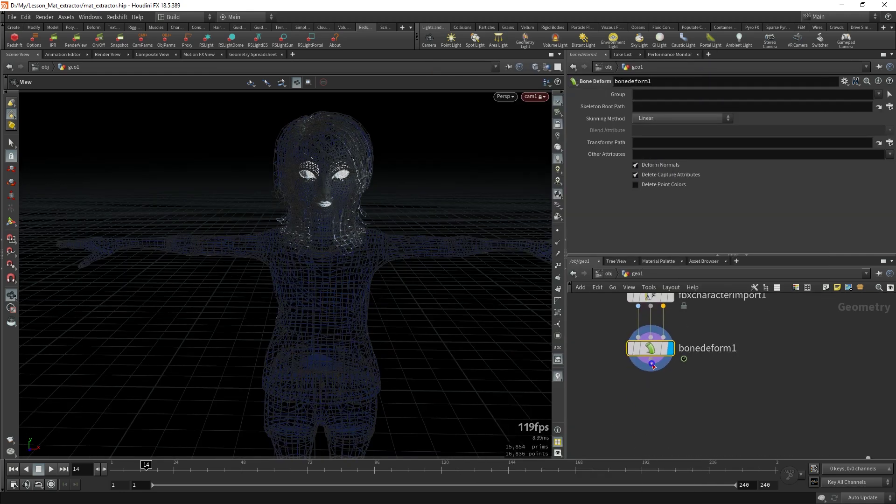
# Connect a new Mat extractor below bonedeform1 and set its input type to Input geometry
pyautogui.press('Tab')
pyautogui.moveTo(700, 99)
pyautogui.click(752, 100)
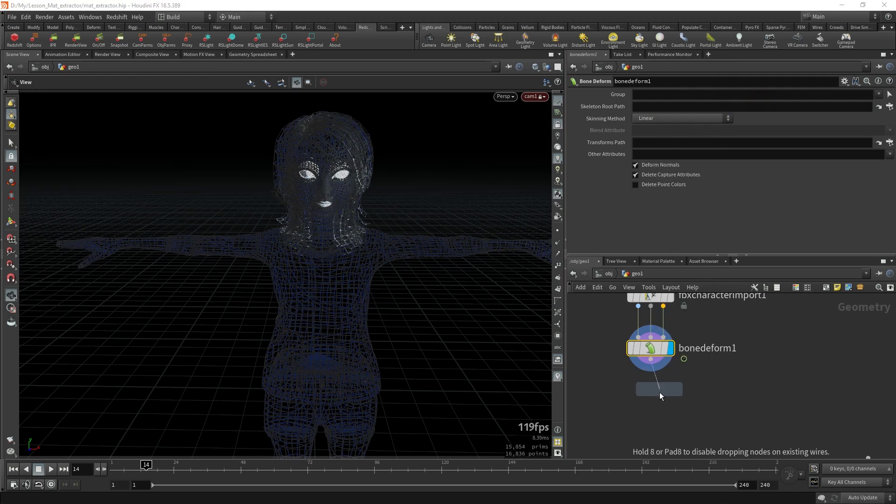
pyautogui.click(654, 398)
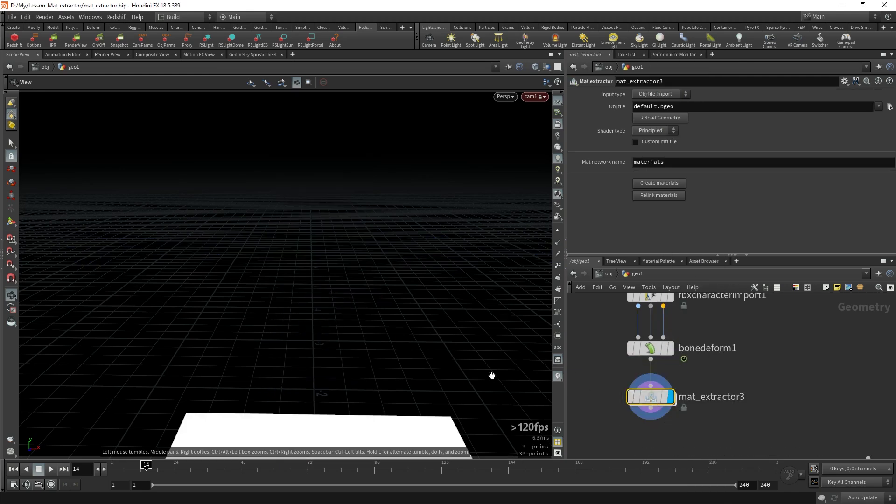
pyautogui.click(643, 96)
pyautogui.click(652, 106)
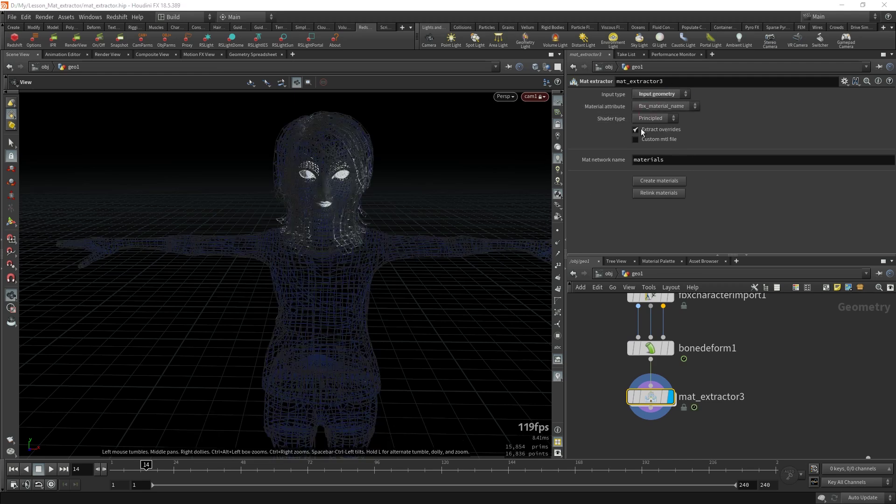
# Display bonedeform1 and examine fbxcharacterimport1's primitive attributes in the geometry spreadsheet, particularly material_override and shop_materialpath
pyautogui.click(644, 350)
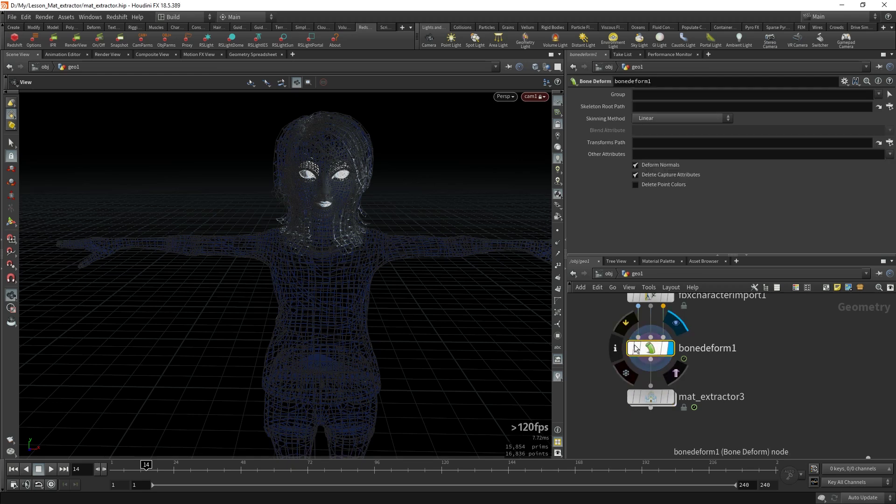
pyautogui.moveTo(713, 329); pyautogui.dragTo(716, 353, button='middle')
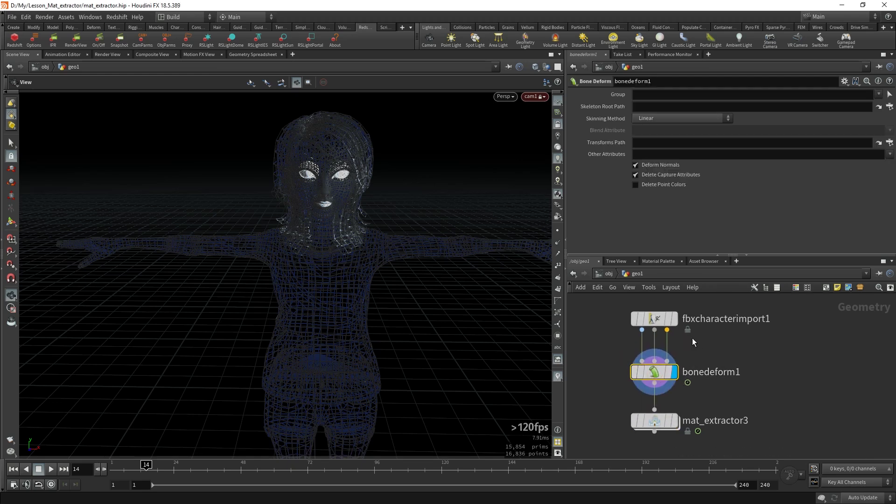
pyautogui.click(665, 319)
pyautogui.click(253, 55)
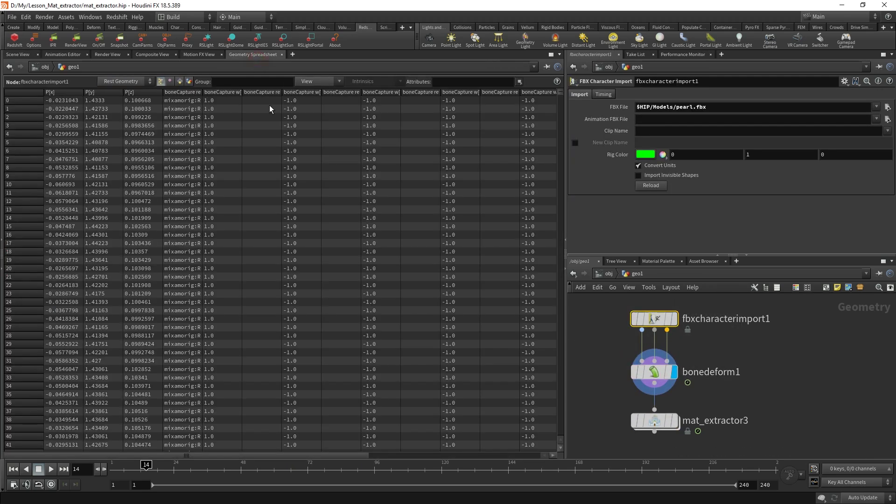
pyautogui.click(180, 82)
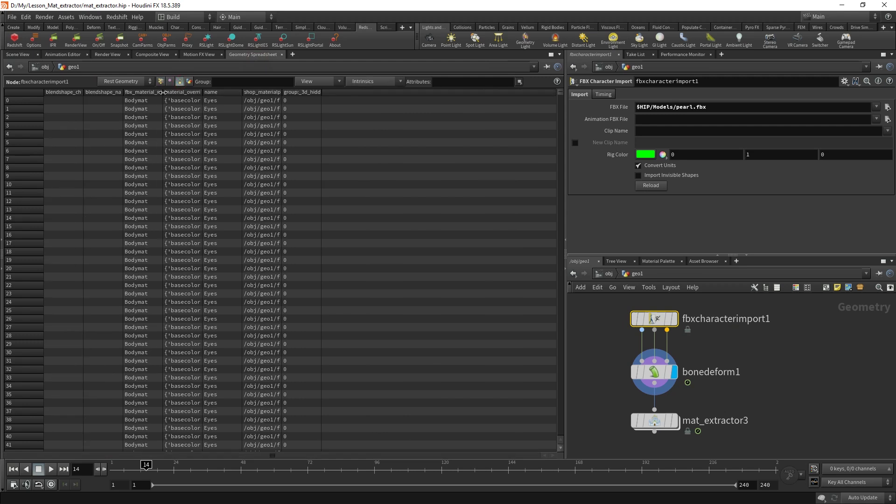
pyautogui.moveTo(282, 92); pyautogui.dragTo(463, 92)
pyautogui.moveTo(203, 92); pyautogui.dragTo(443, 104)
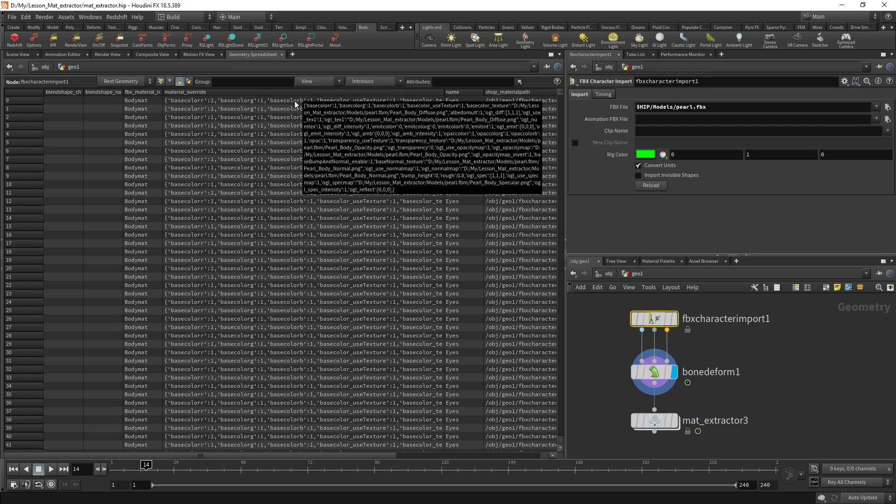
pyautogui.moveTo(444, 94); pyautogui.dragTo(216, 98)
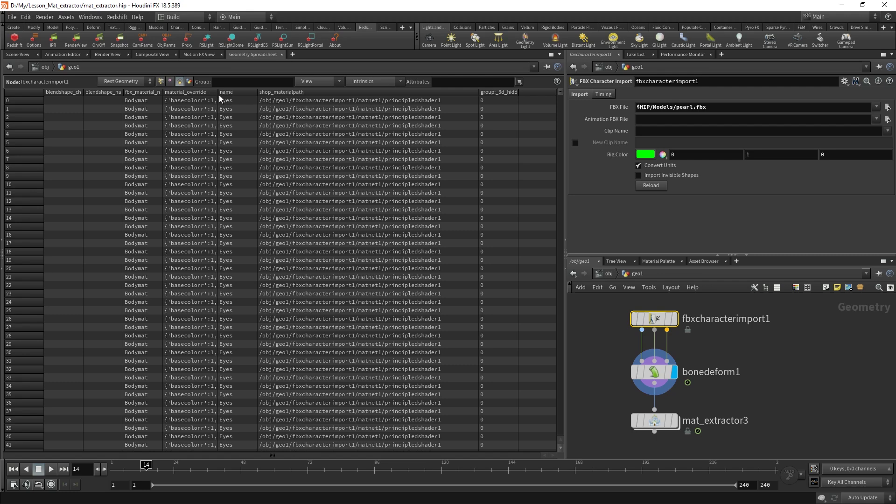
pyautogui.moveTo(218, 95); pyautogui.dragTo(290, 96)
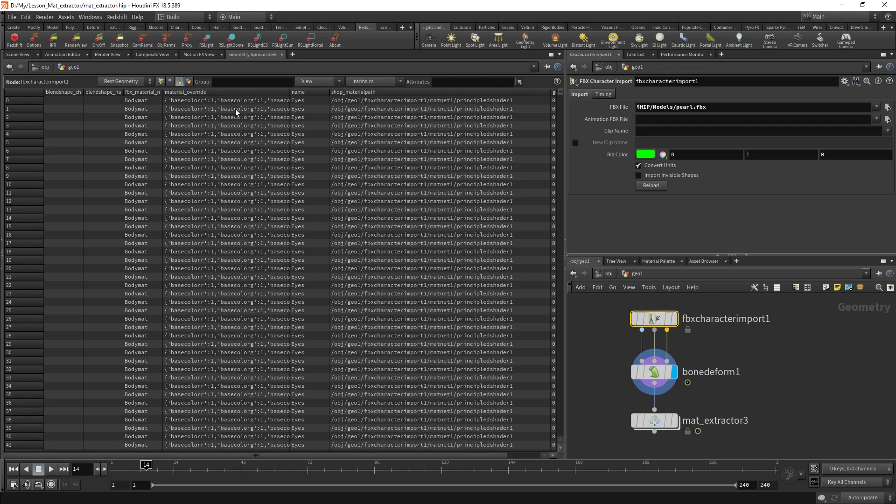
pyautogui.moveTo(561, 98)
pyautogui.mouseDown()
pyautogui.moveTo(534, 418)
pyautogui.moveTo(554, 84)
pyautogui.mouseUp()
pyautogui.click(17, 54)
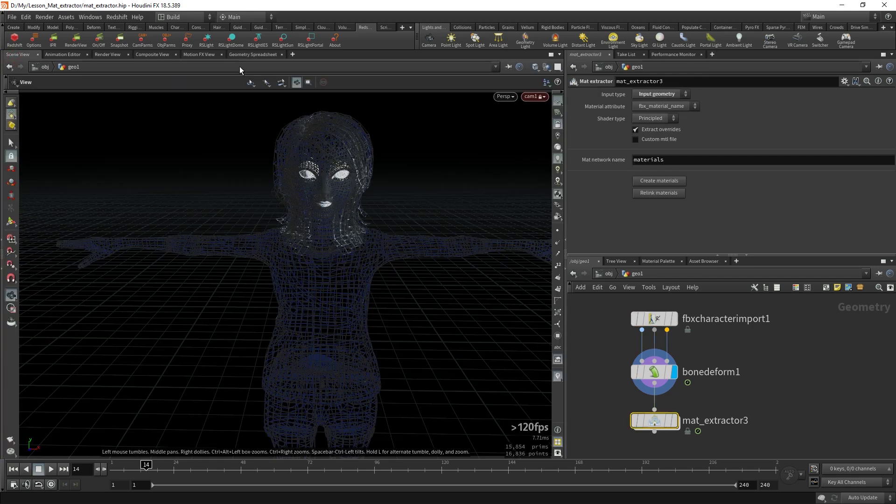
# Compare mat_extractor3's fbx_material_name, name and material_override primitive attributes in the geometry spreadsheet
pyautogui.click(245, 55)
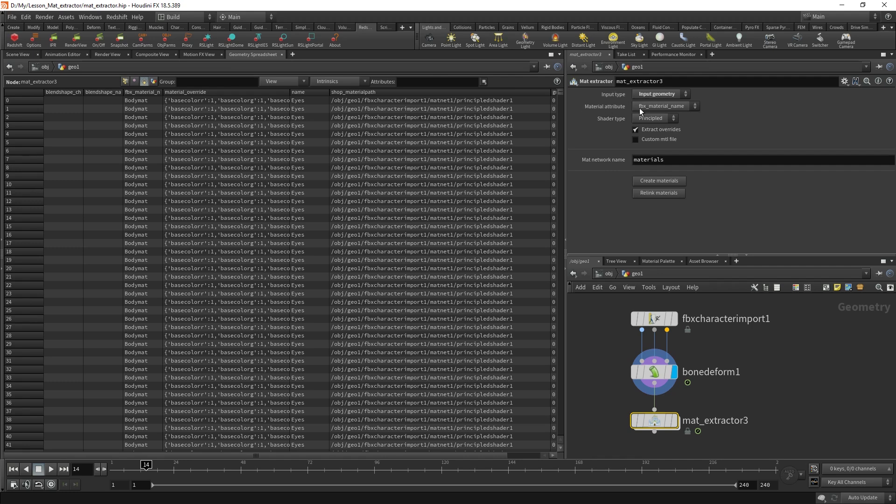
pyautogui.moveTo(163, 92); pyautogui.dragTo(208, 93)
pyautogui.moveTo(559, 93); pyautogui.dragTo(563, 125)
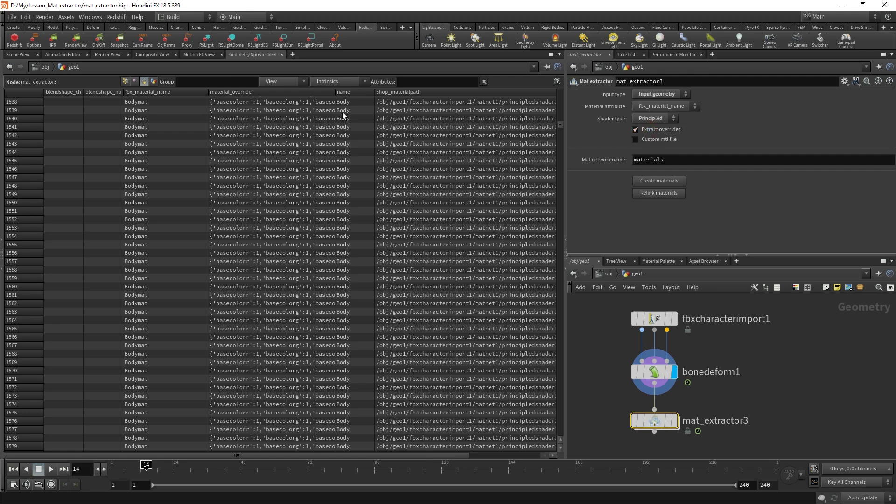
pyautogui.moveTo(259, 116)
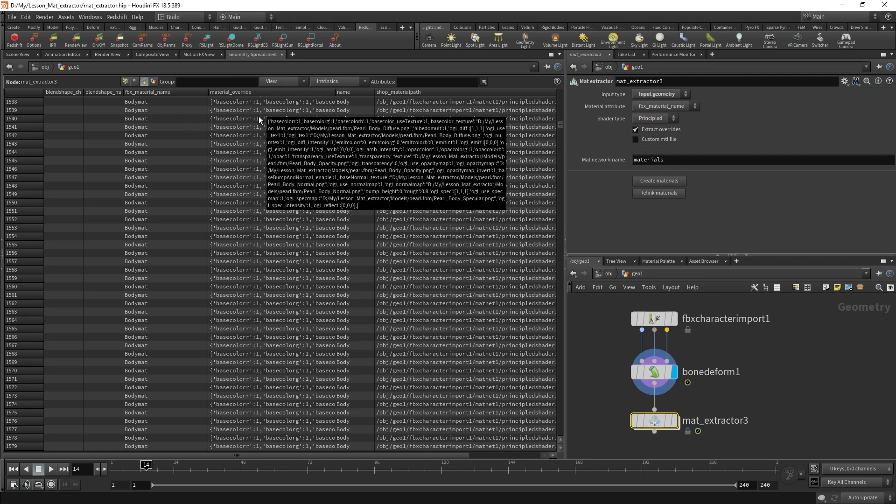
pyautogui.click(17, 54)
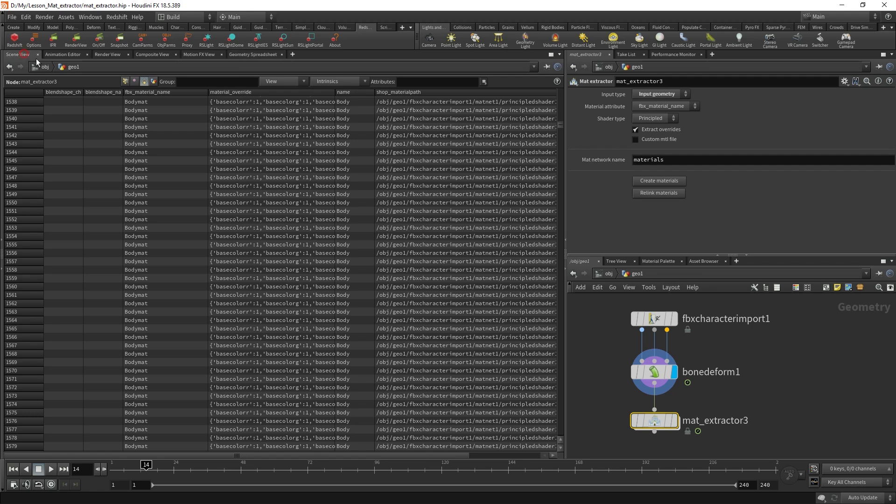
# Display mat_extractor3, create its materials with the Redshift shader type, and turn on viewport lighting
pyautogui.click(675, 421)
pyautogui.click(654, 118)
pyautogui.click(653, 137)
pyautogui.click(648, 181)
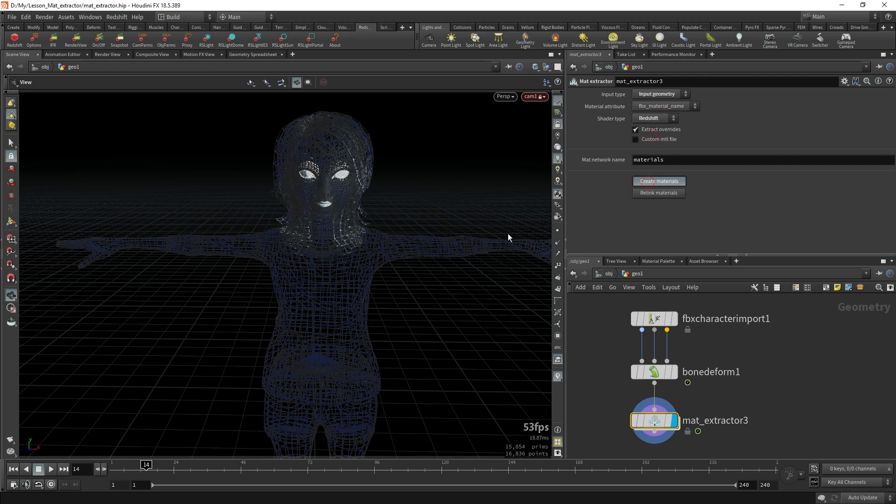
pyautogui.click(558, 147)
pyautogui.moveTo(327, 217)
pyautogui.mouseDown()
pyautogui.moveTo(470, 205)
pyautogui.moveTo(394, 224)
pyautogui.mouseUp()
# Inspect the shader nodes inside the generated materials network, including their texture settings, and return to geo1
pyautogui.moveTo(787, 415); pyautogui.dragTo(829, 378, button='middle')
pyautogui.scroll(-4, 677, 409)
pyautogui.doubleClick(755, 382)
pyautogui.scroll(-3, 630, 336)
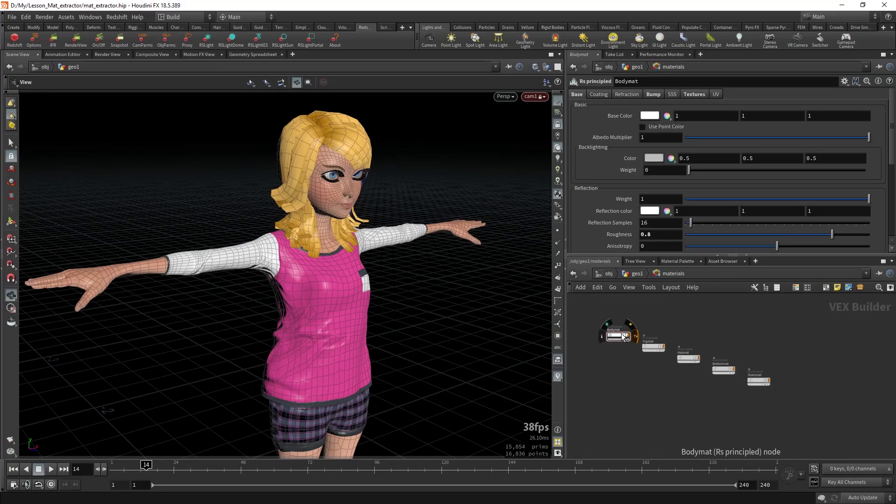
pyautogui.click(648, 348)
pyautogui.click(689, 358)
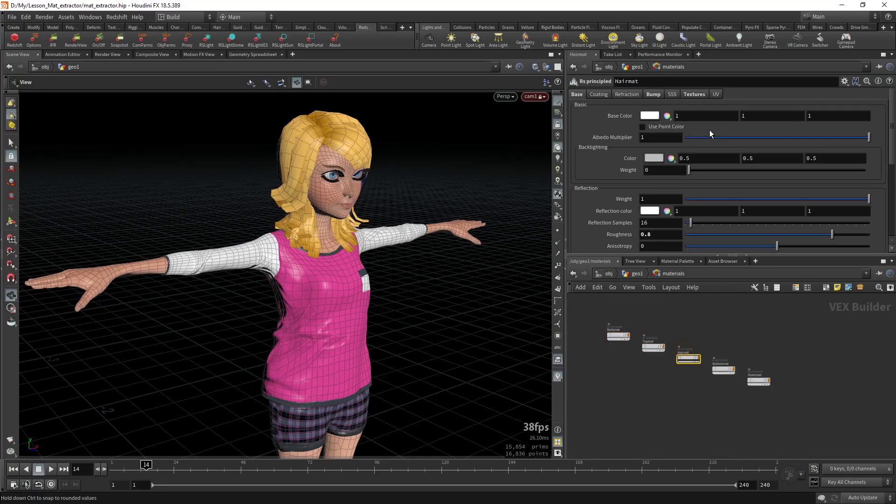
pyautogui.click(694, 94)
pyautogui.click(724, 370)
pyautogui.click(759, 381)
pyautogui.click(618, 336)
pyautogui.click(636, 274)
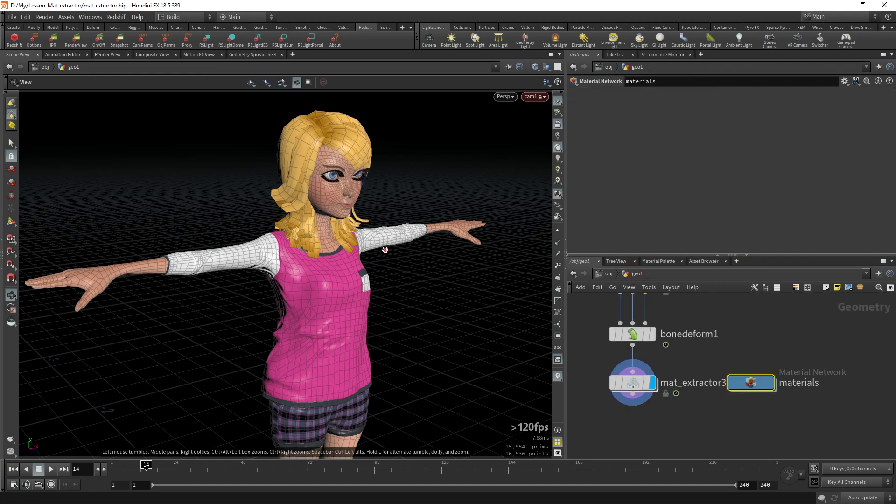
# Frame the character's upper body through cam1 and render it with Redshift_IPR1
pyautogui.moveTo(385, 250); pyautogui.dragTo(310, 200)
pyautogui.moveTo(309, 200); pyautogui.dragTo(405, 225, button='right')
pyautogui.moveTo(405, 225); pyautogui.dragTo(368, 284, button='middle')
pyautogui.moveTo(347, 286); pyautogui.dragTo(379, 274)
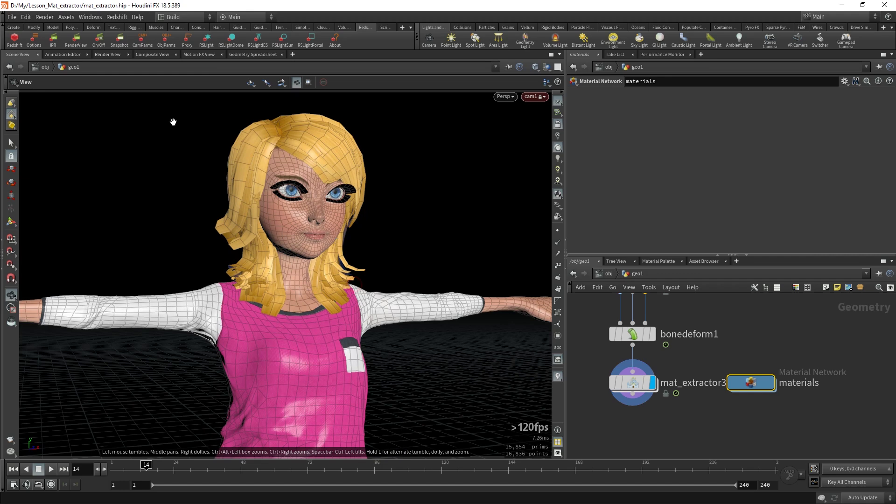
pyautogui.click(112, 55)
pyautogui.click(31, 68)
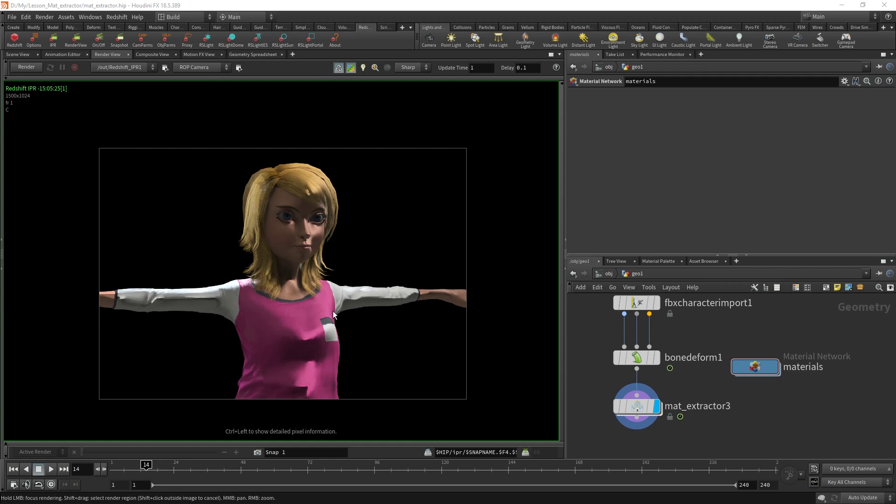
# Move fbxcharacterimport1 farther above bonedeform1 and set it as the displayed node
pyautogui.moveTo(610, 393); pyautogui.dragTo(633, 434, button='middle')
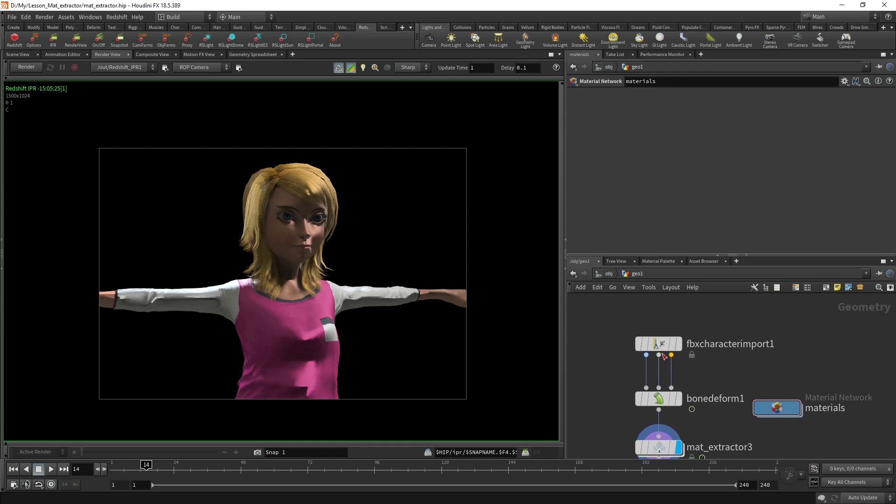
pyautogui.moveTo(666, 345); pyautogui.dragTo(666, 315)
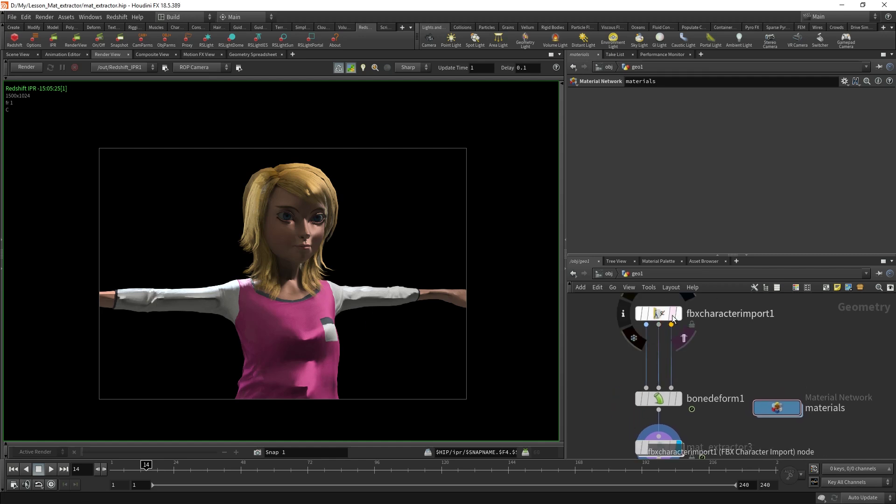
pyautogui.click(677, 313)
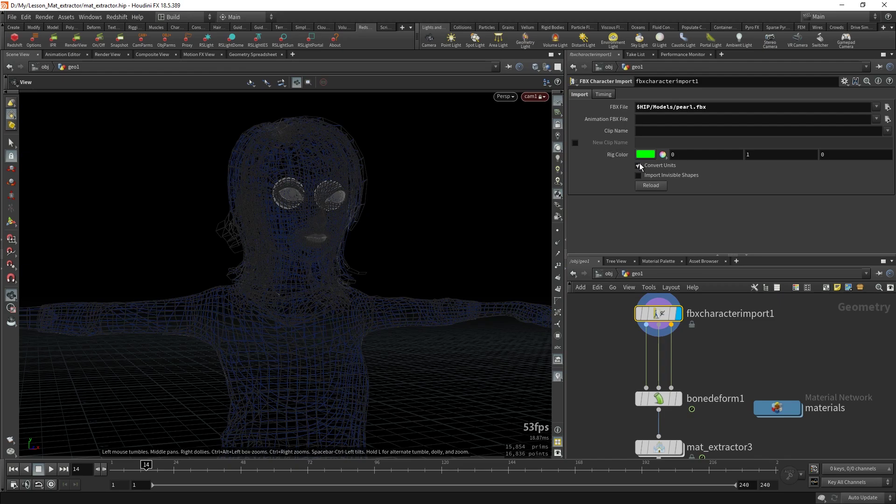
# Examine the imported character's point normals around the head, then hide them and reframe the whole character
pyautogui.click(558, 244)
pyautogui.moveTo(337, 204); pyautogui.dragTo(664, 194, button='right')
pyautogui.moveTo(437, 222); pyautogui.dragTo(383, 446, button='middle')
pyautogui.moveTo(443, 266); pyautogui.dragTo(434, 296, button='right')
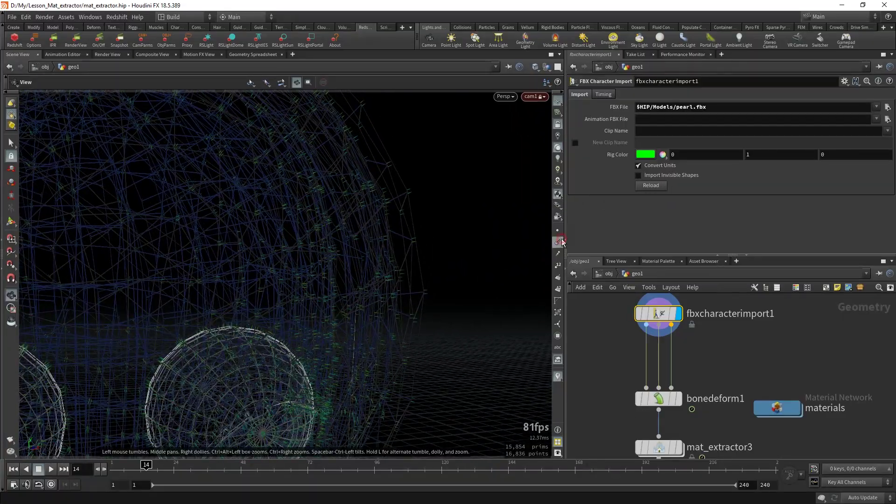
pyautogui.click(558, 243)
pyautogui.press('h')
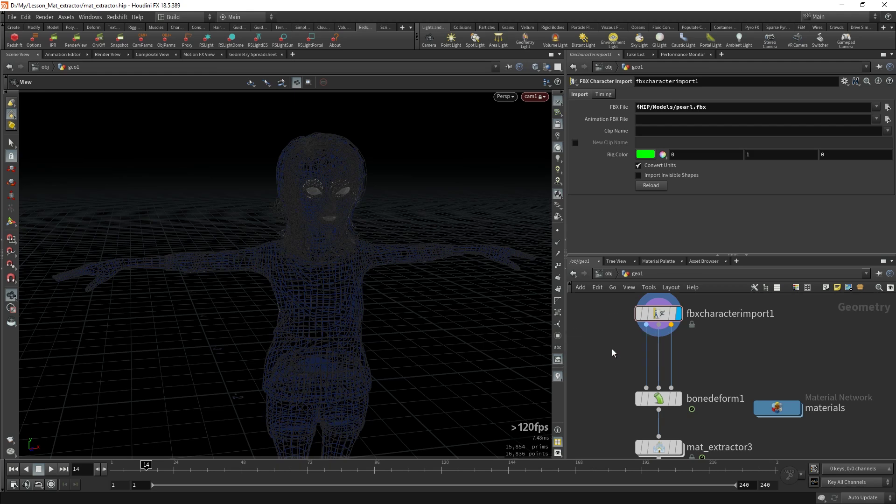
# Insert a displayed Normal node on the first wire between fbxcharacterimport1 and bonedeform1 and check the normals it produces
pyautogui.press('Return')
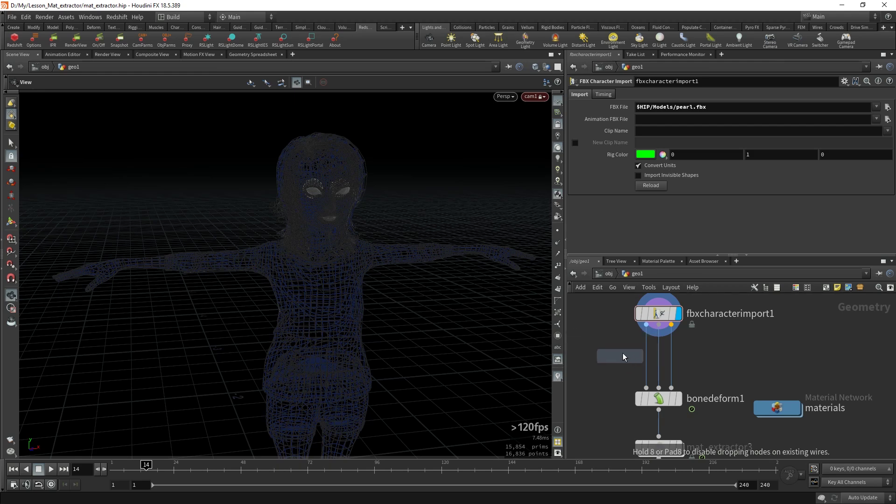
pyautogui.click(620, 367)
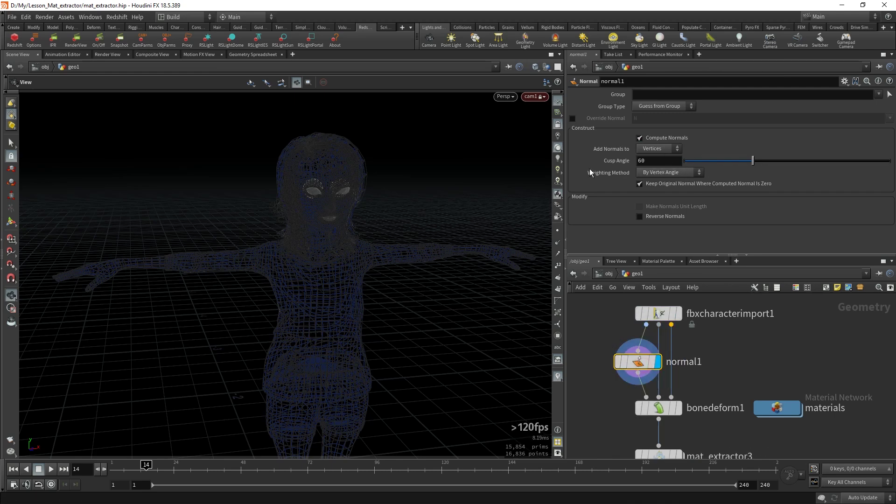
pyautogui.click(558, 242)
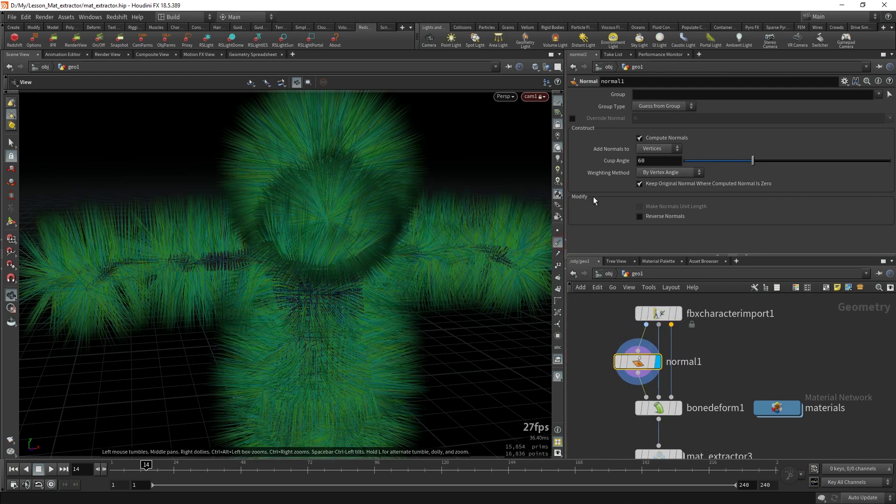
pyautogui.click(556, 243)
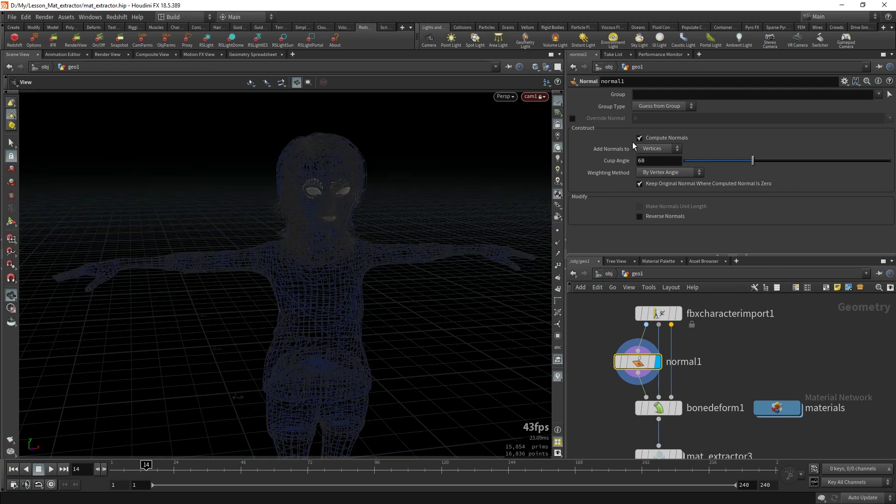
# Disable Compute Normals and enable Make Normals Unit Length on normal1, checking the resulting normals in the viewport
pyautogui.click(668, 138)
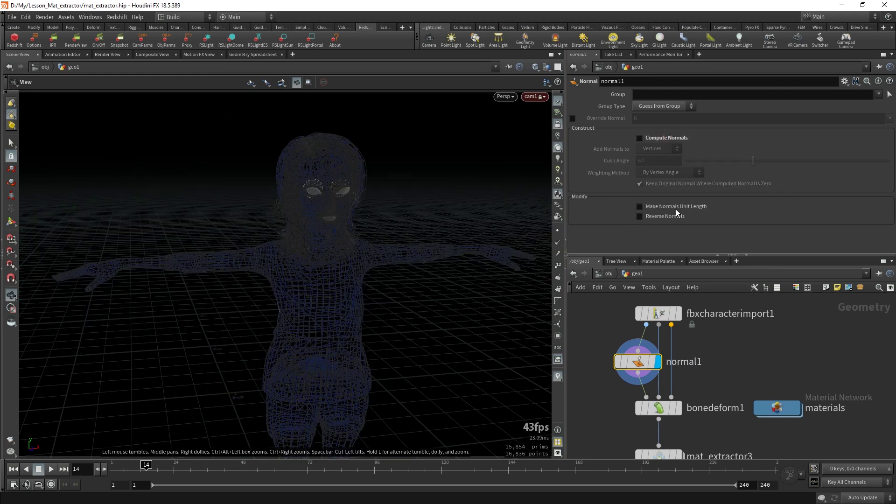
pyautogui.click(691, 210)
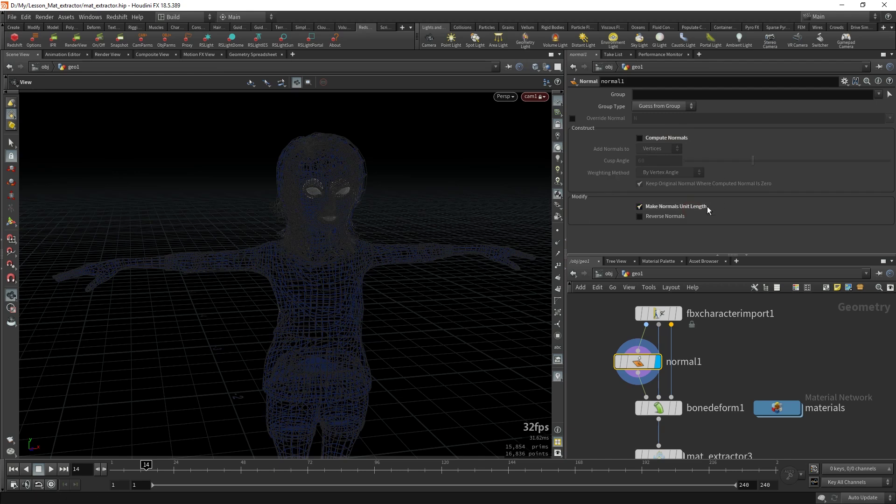
pyautogui.click(558, 242)
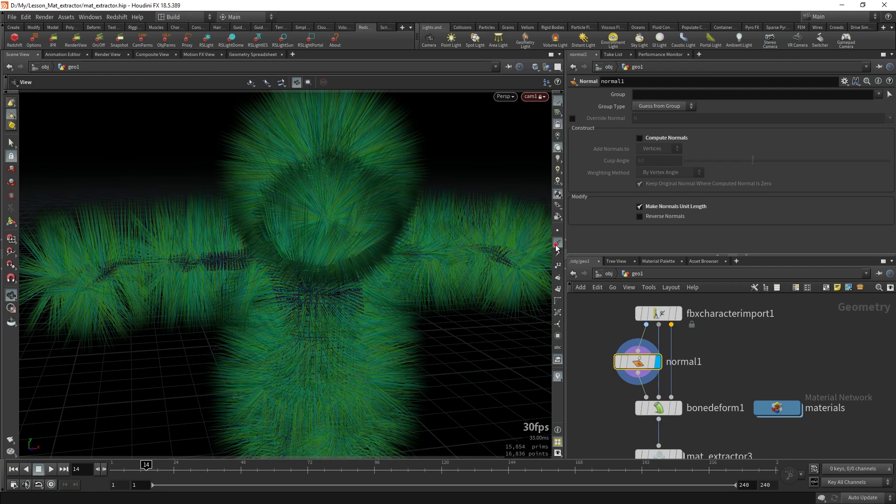
pyautogui.click(558, 243)
# Set mat_extractor3 as the displayed node and rerender the character with Redshift_IPR1 to examine the face and hair
pyautogui.moveTo(602, 433); pyautogui.dragTo(609, 346, button='middle')
pyautogui.click(689, 372)
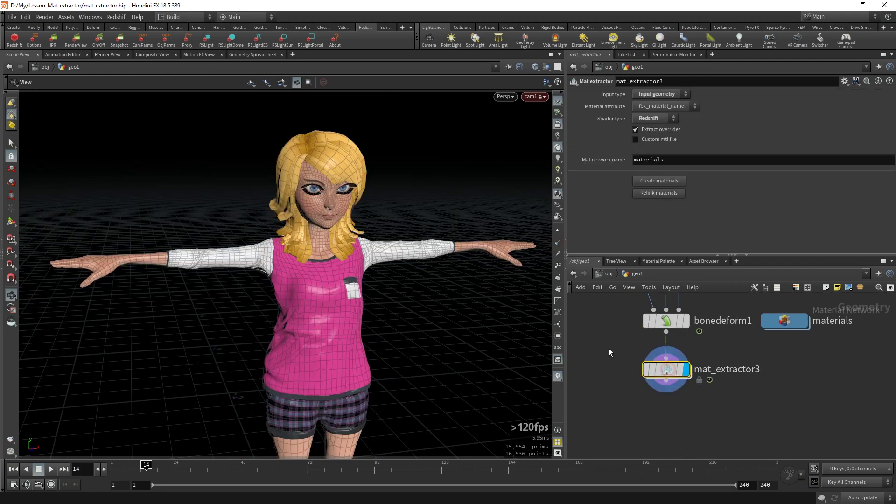
pyautogui.scroll(5, 420, 196)
pyautogui.scroll(-3, 411, 230)
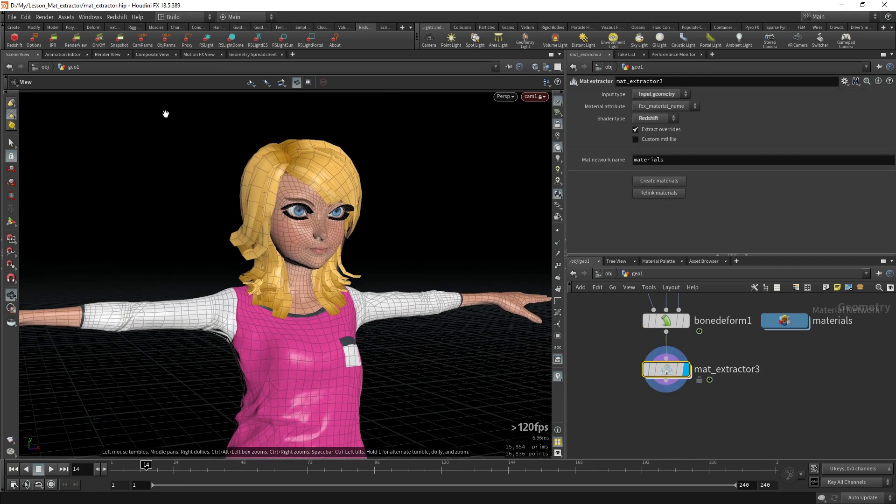
pyautogui.click(107, 54)
pyautogui.click(29, 68)
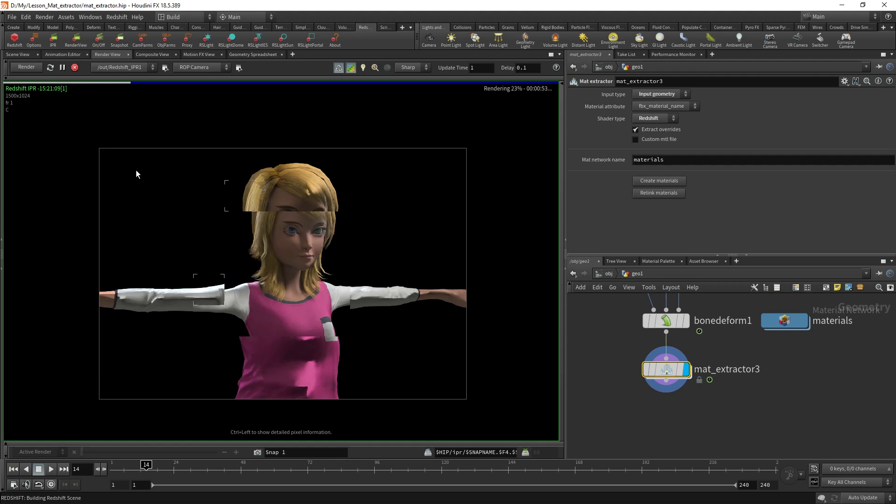
pyautogui.scroll(4, 299, 280)
pyautogui.scroll(-1, 280, 271)
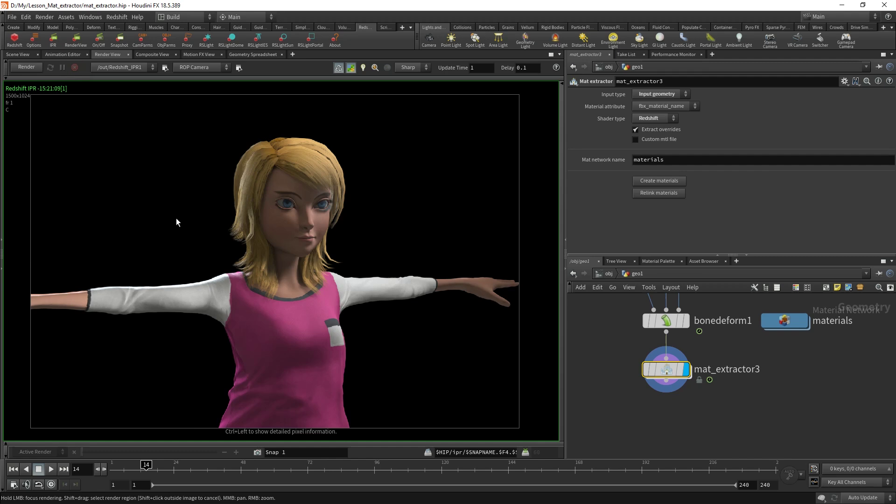
pyautogui.scroll(5, 310, 211)
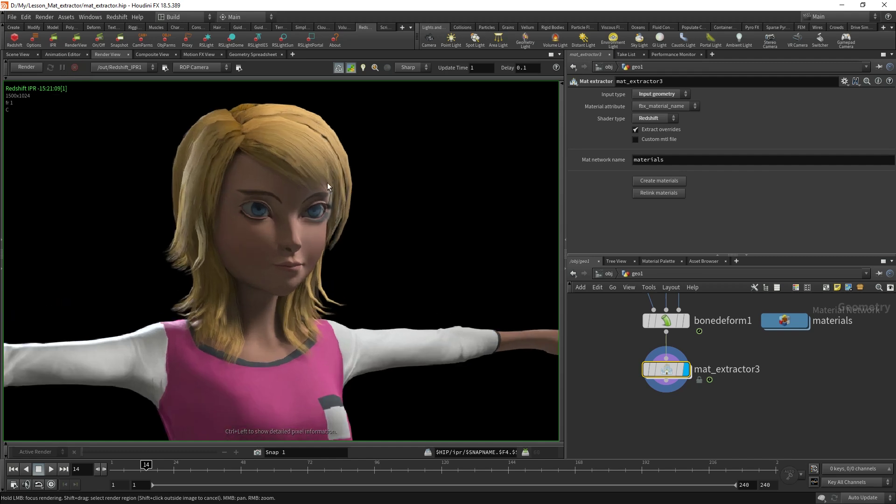
# Check the whole rendered character, compare it with the scene viewport, and bring up mat_extractor3's primitive attributes in the geometry spreadsheet
pyautogui.scroll(-6, 276, 278)
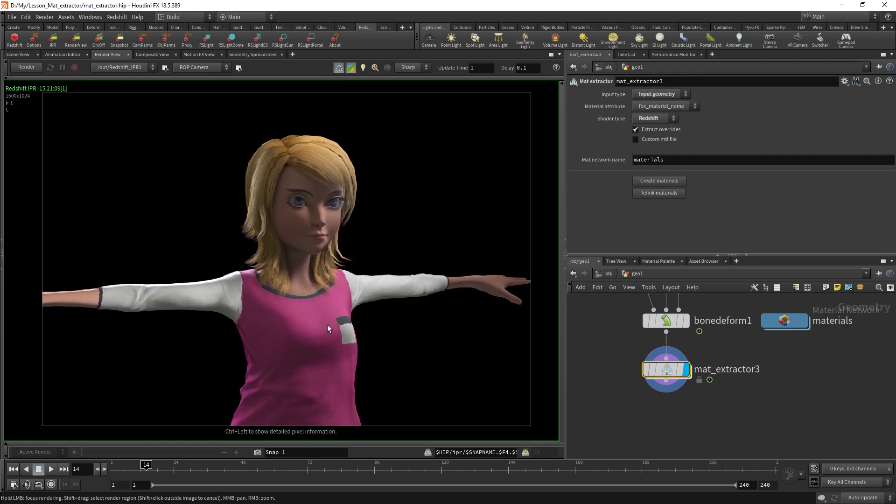
pyautogui.click(18, 54)
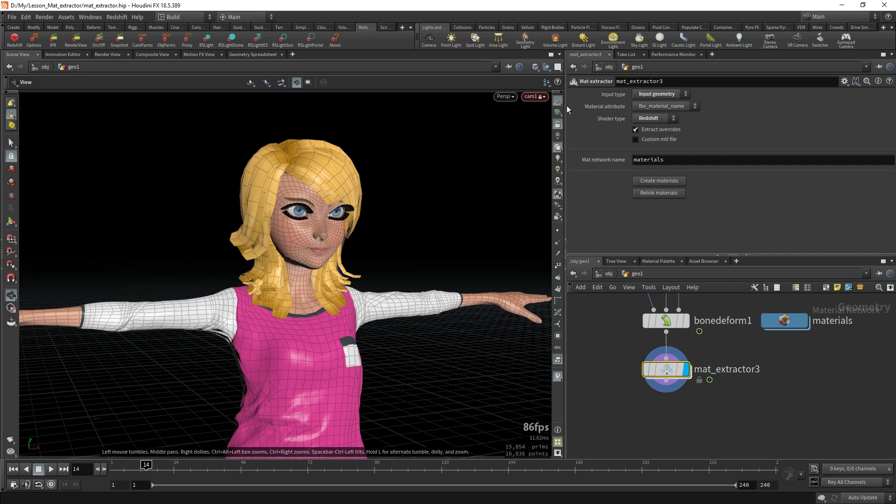
pyautogui.click(254, 54)
# Try shop_materialpath and a Custom name attribute as mat_extractor3's material attribute, ending back on fbx_material_name
pyautogui.click(657, 107)
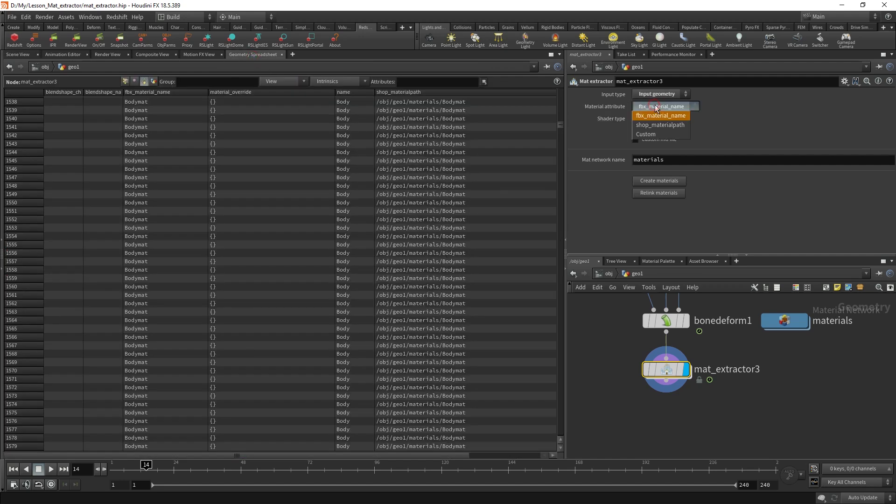
pyautogui.click(651, 124)
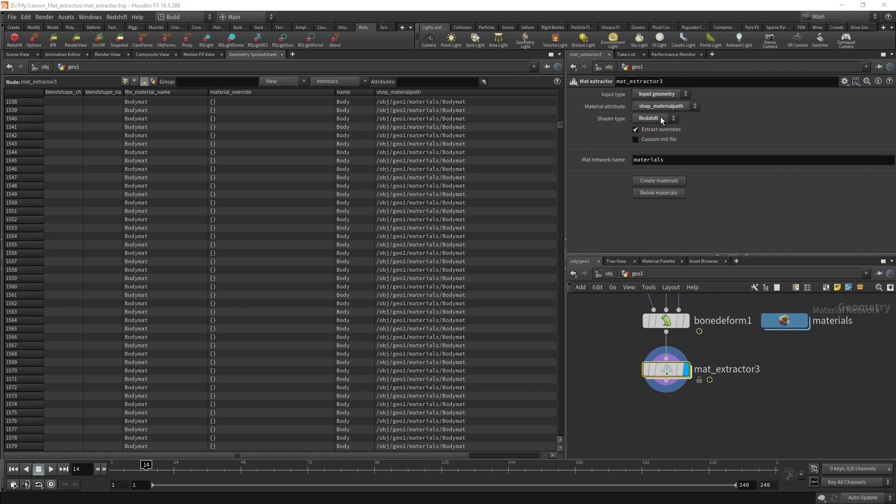
pyautogui.click(663, 107)
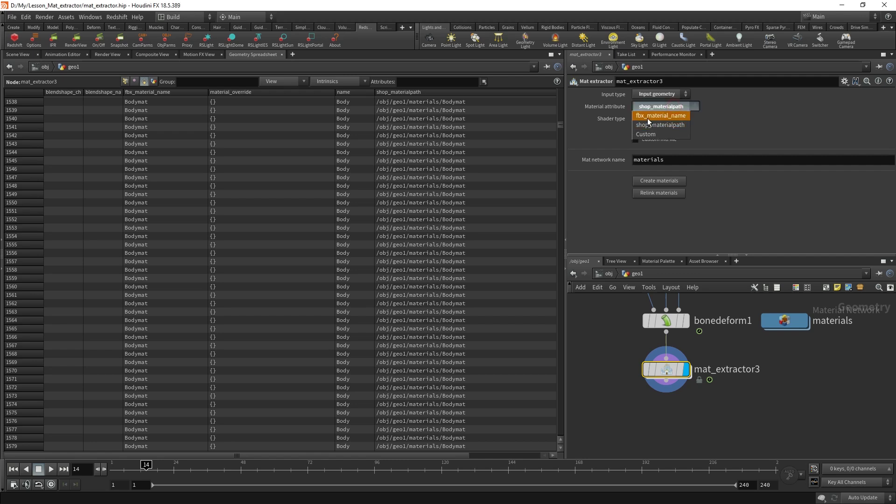
pyautogui.click(654, 137)
pyautogui.doubleClick(665, 121)
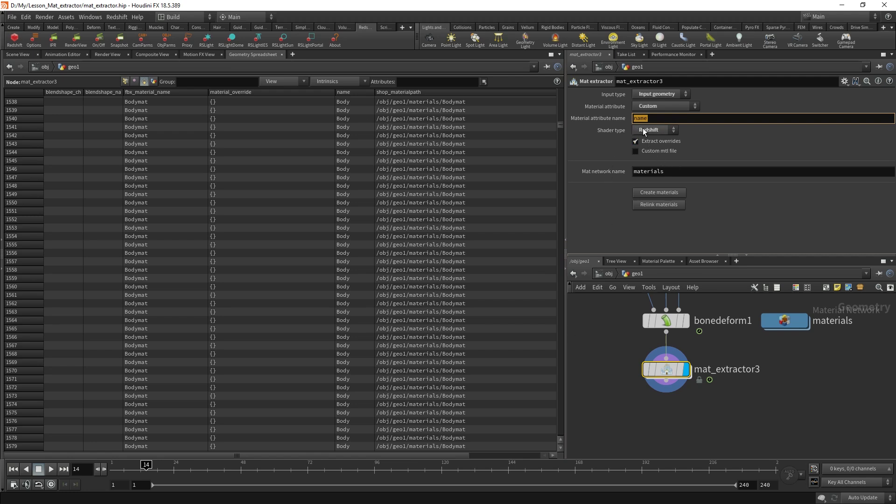
pyautogui.click(579, 347)
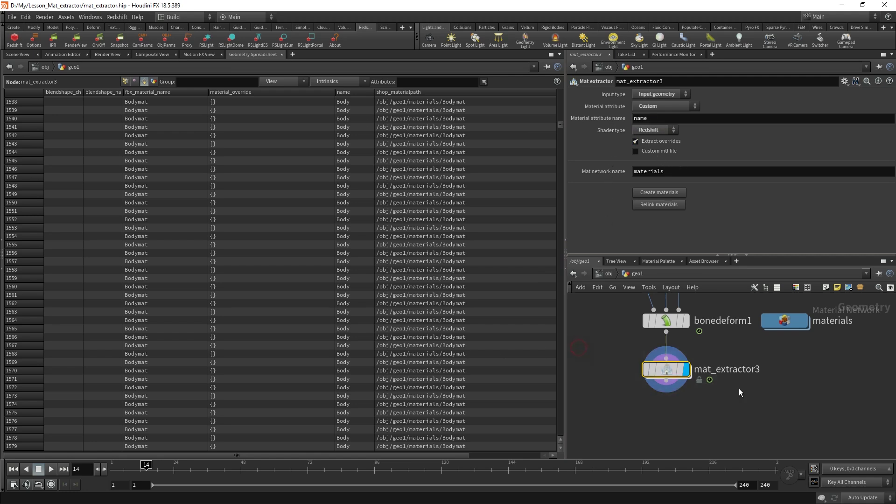
pyautogui.click(649, 107)
pyautogui.click(649, 117)
# Review the shader type choices on mat_extractor3, keeping Redshift, and enable the Custom mtl file option
pyautogui.click(654, 117)
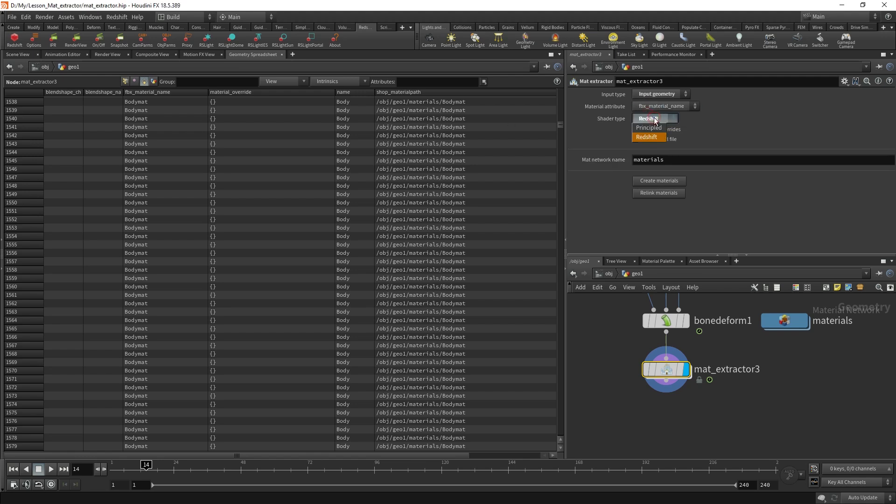
pyautogui.click(758, 126)
pyautogui.click(646, 141)
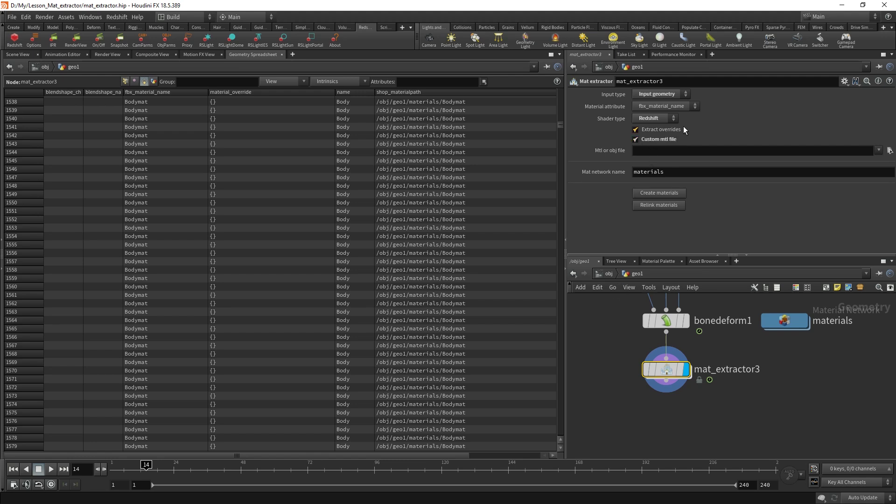
pyautogui.moveTo(620, 348); pyautogui.dragTo(633, 323, button='middle')
pyautogui.moveTo(630, 330); pyautogui.dragTo(778, 383)
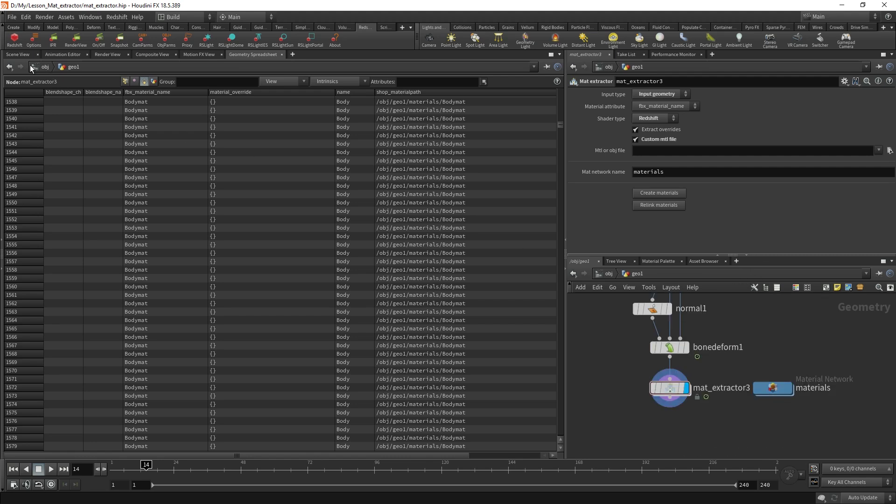
# Return to the scene viewport and examine the shader node network inside the Bodymat material of the materials network
pyautogui.click(18, 54)
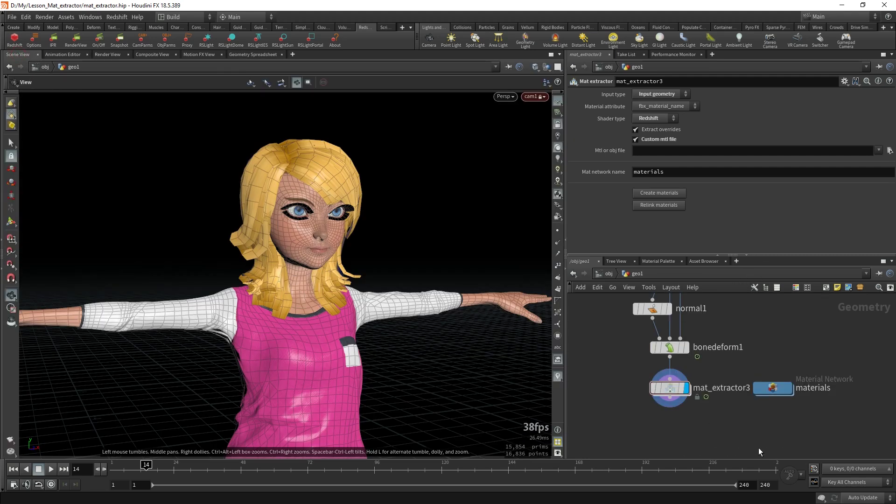
pyautogui.doubleClick(774, 389)
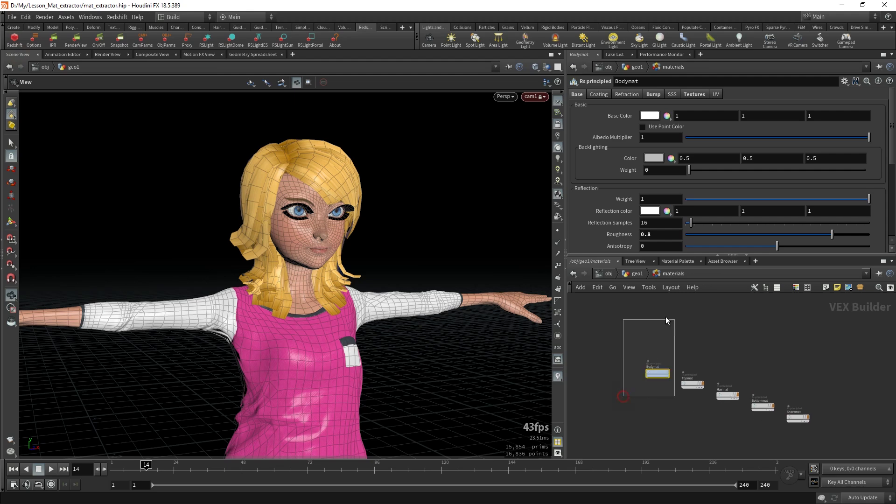
pyautogui.doubleClick(658, 373)
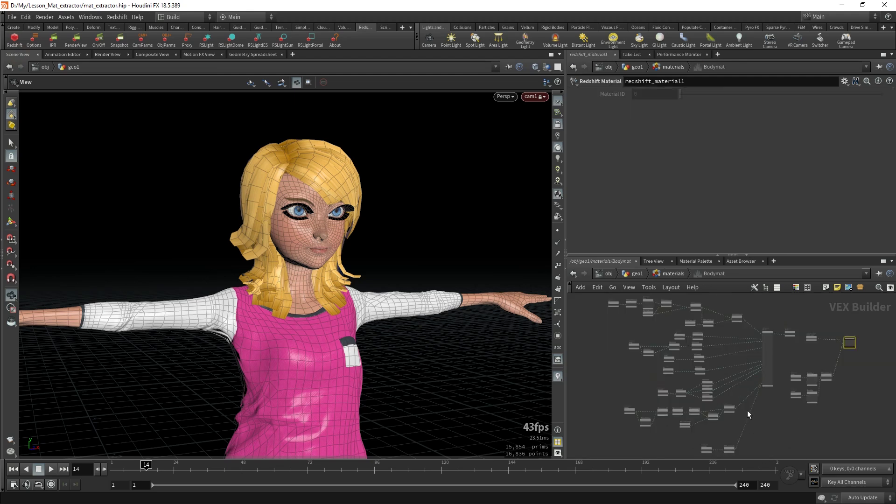
pyautogui.click(674, 274)
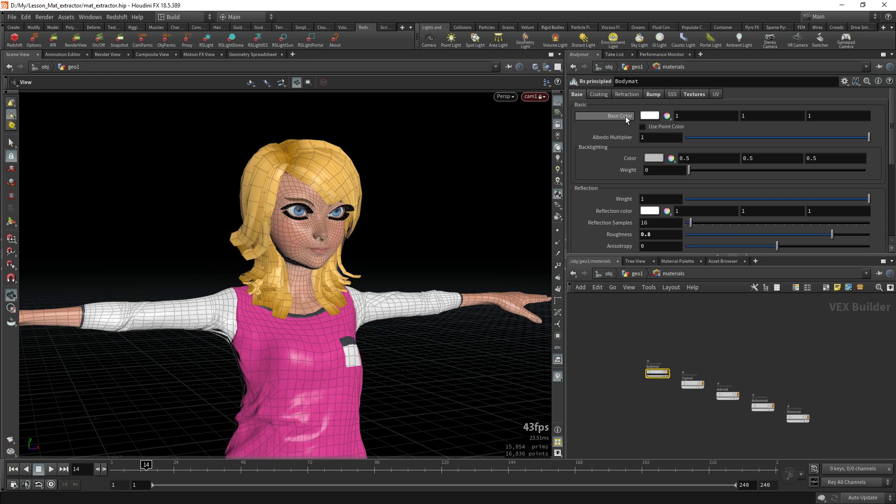
# Examine Bodymat's base parameters and texture settings, including the base color texture path and its gamma override option
pyautogui.click(695, 93)
pyautogui.scroll(-5, 641, 196)
pyautogui.scroll(5, 646, 212)
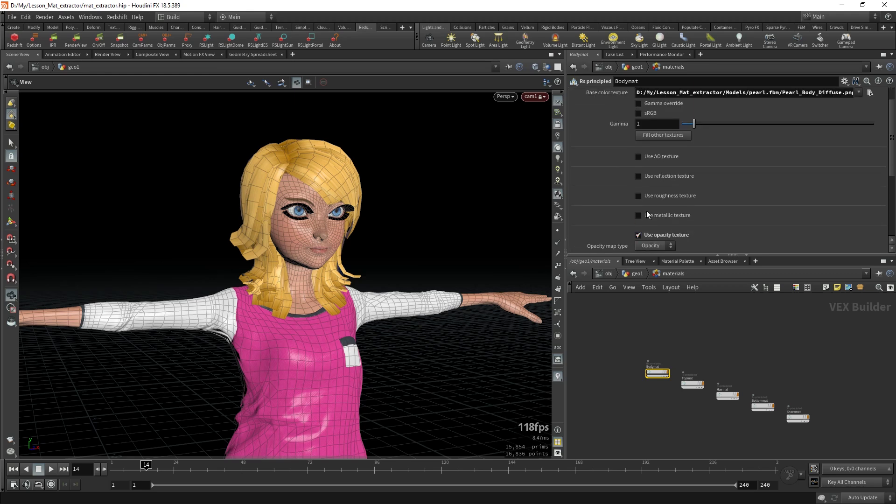
pyautogui.click(576, 94)
pyautogui.click(575, 94)
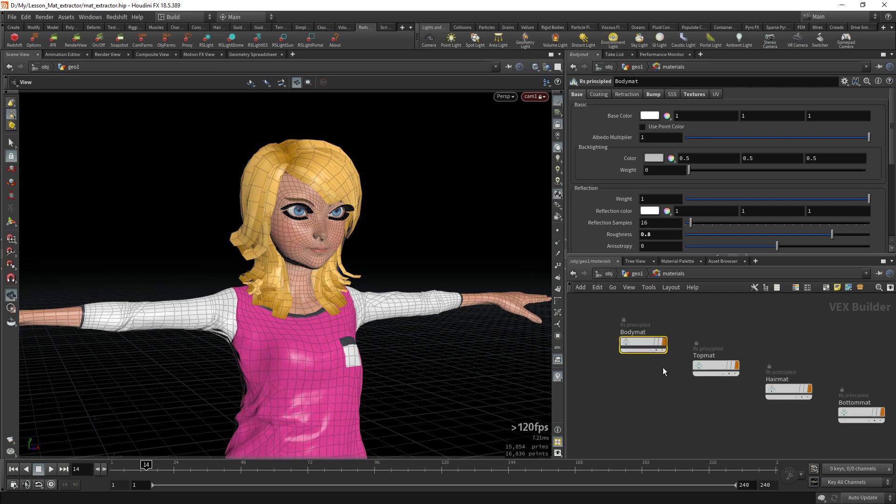
pyautogui.click(695, 95)
pyautogui.moveTo(893, 110)
pyautogui.mouseDown()
pyautogui.moveTo(893, 118)
pyautogui.moveTo(893, 109)
pyautogui.mouseUp()
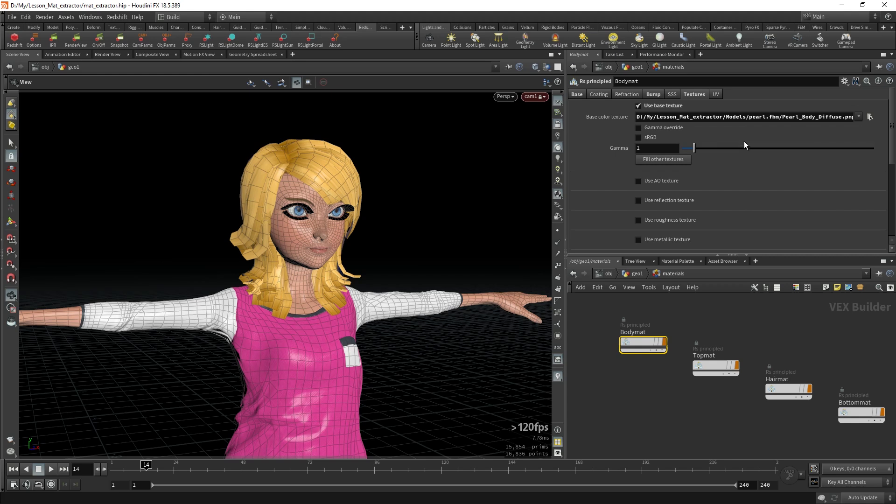
pyautogui.click(660, 129)
pyautogui.click(674, 127)
# Set Bodymat's opacity map type to Sprite and keep Opacity Calculation at From Color Intensity
pyautogui.scroll(-4, 628, 223)
pyautogui.scroll(-2, 626, 201)
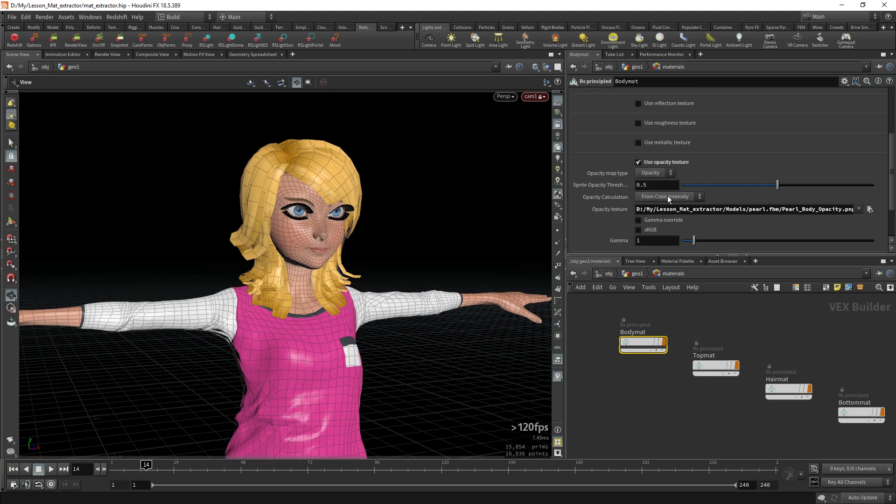
pyautogui.scroll(-1, 625, 158)
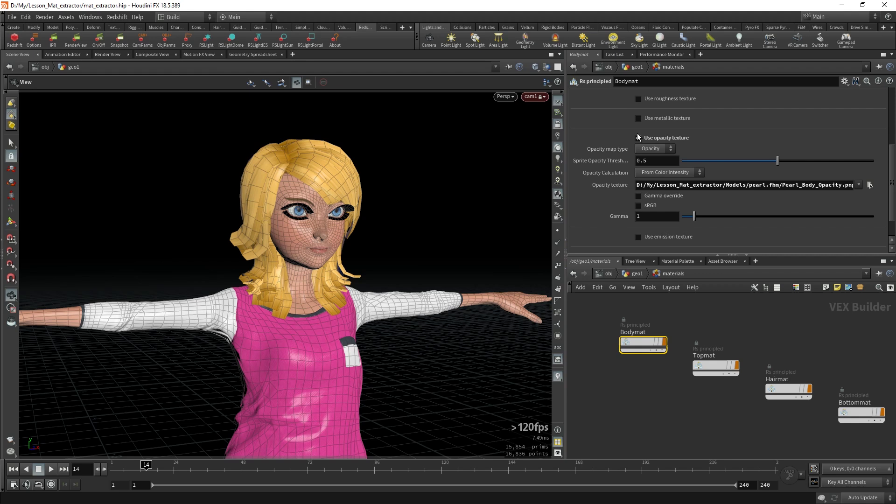
pyautogui.click(656, 148)
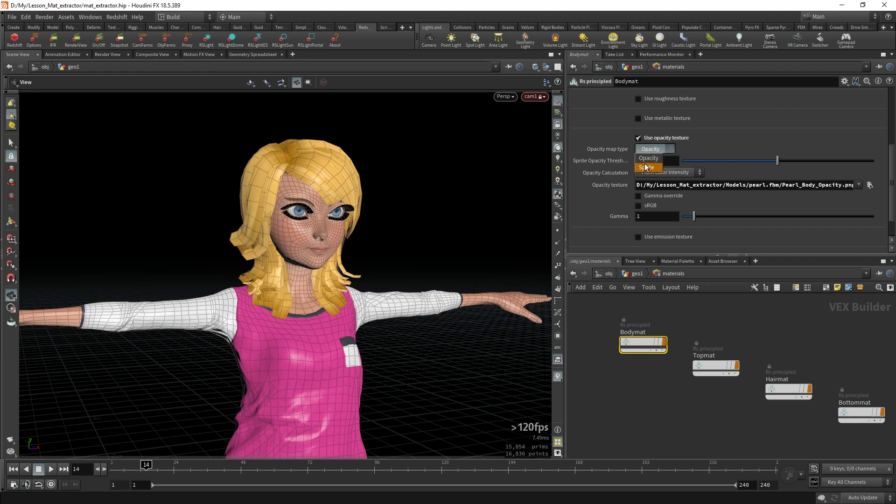
pyautogui.click(646, 168)
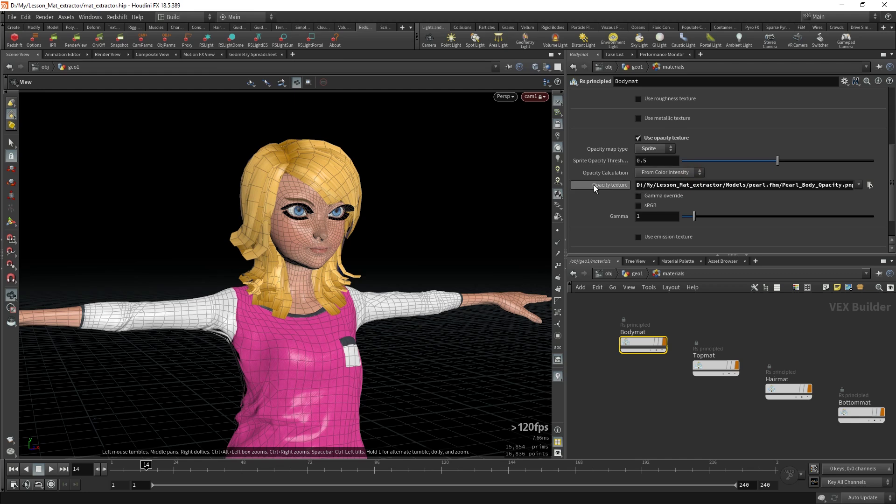
pyautogui.click(685, 172)
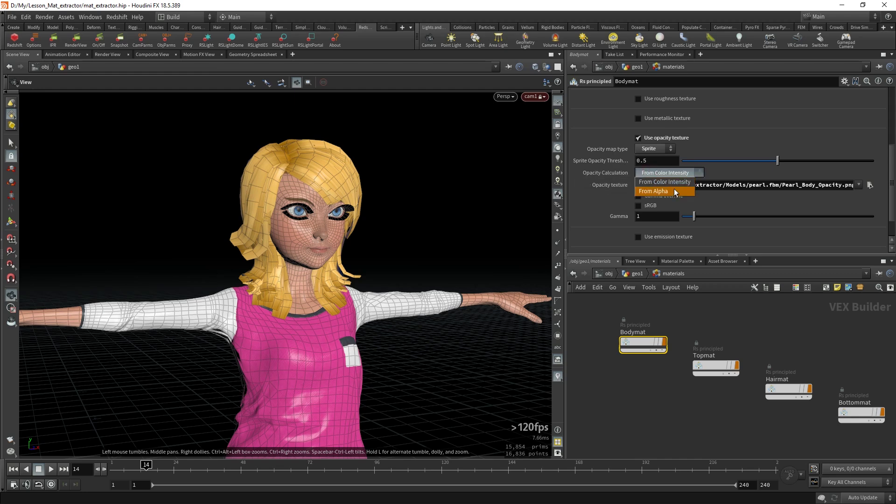
pyautogui.click(671, 182)
pyautogui.scroll(5, 665, 173)
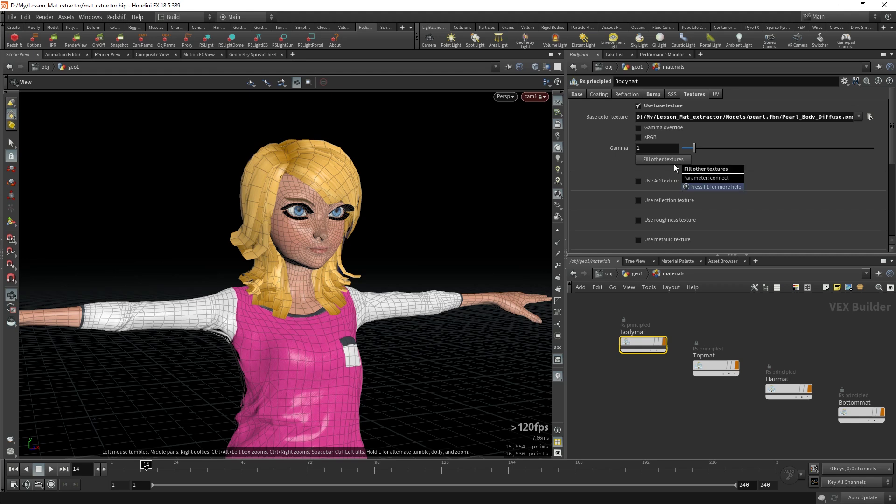
# Load remy.fbx from $HIP/Models into fbxcharacterimport1 in geo1 and frame the new character
pyautogui.click(635, 274)
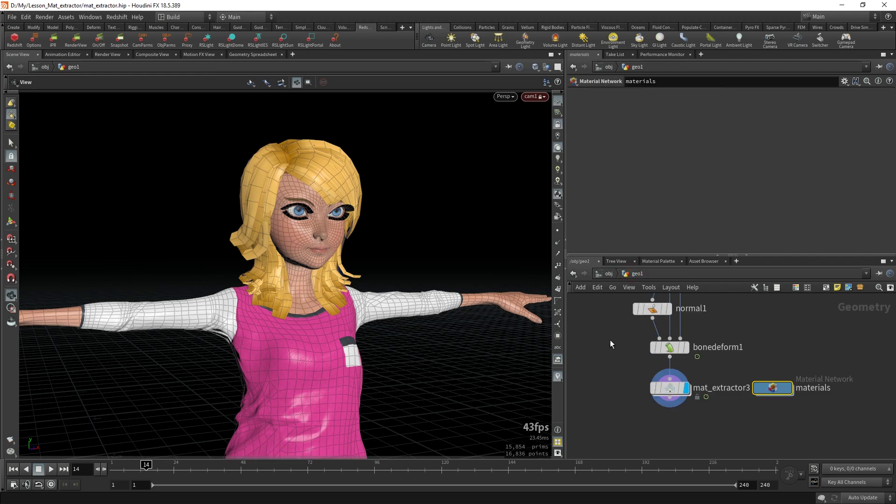
pyautogui.moveTo(700, 381); pyautogui.dragTo(612, 336)
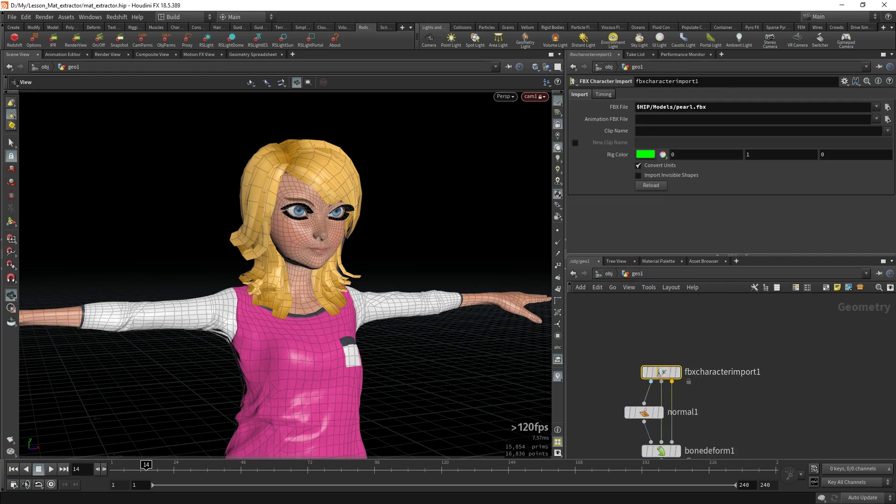
pyautogui.click(888, 107)
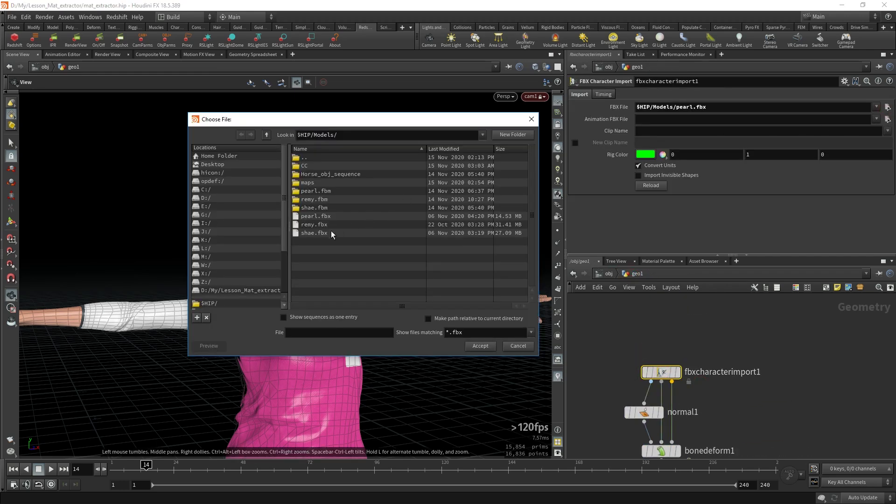
pyautogui.doubleClick(310, 217)
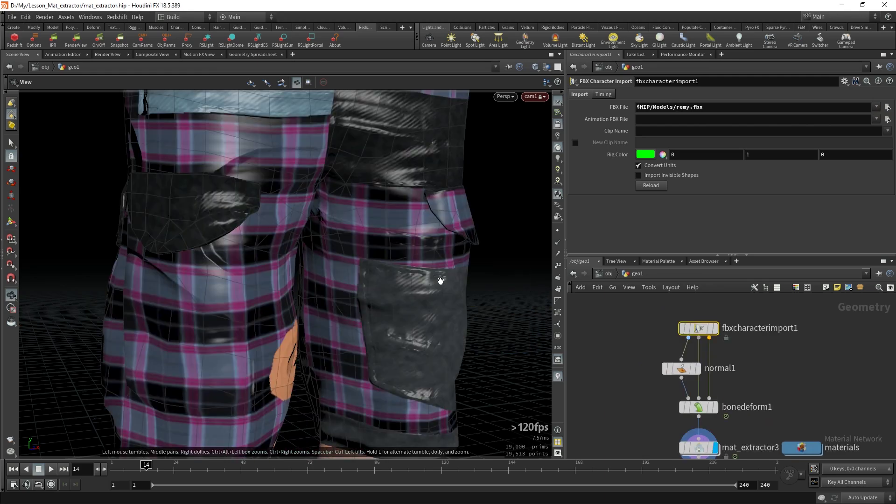
pyautogui.hotkey('space', 'g')
pyautogui.moveTo(317, 246); pyautogui.dragTo(250, 215)
pyautogui.moveTo(250, 216); pyautogui.dragTo(436, 179, button='right')
pyautogui.moveTo(436, 180); pyautogui.dragTo(422, 256, button='middle')
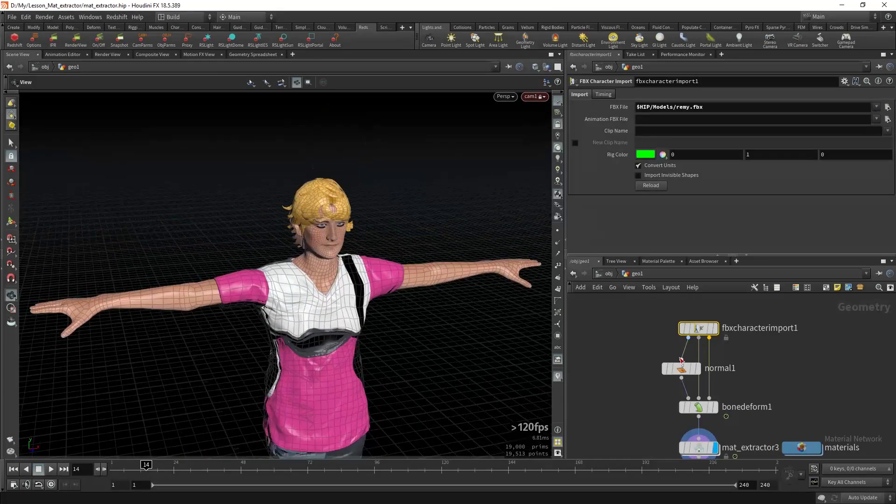
# Display bonedeform1 to check the imported character before material assignment, then make mat_extractor3 the displayed, selected node again
pyautogui.click(715, 409)
pyautogui.moveTo(714, 411); pyautogui.dragTo(728, 353, button='middle')
pyautogui.moveTo(332, 240); pyautogui.dragTo(342, 261, button='right')
pyautogui.moveTo(341, 261); pyautogui.dragTo(318, 256)
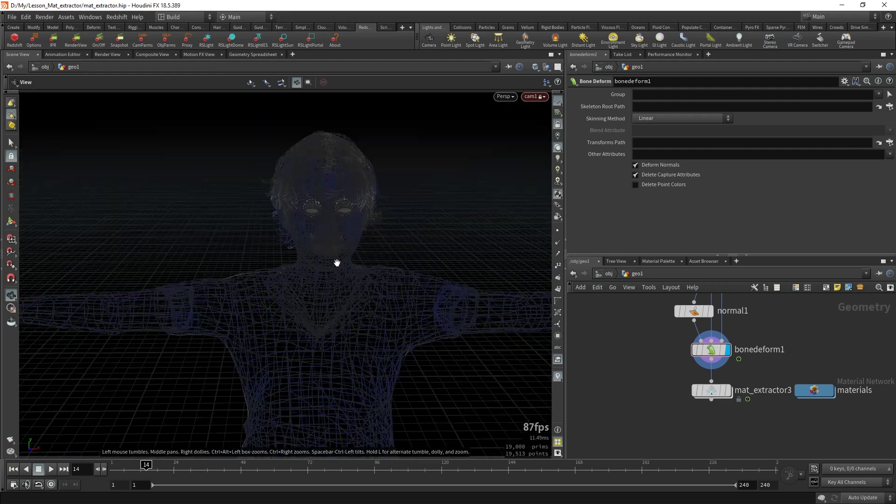
pyautogui.moveTo(733, 402); pyautogui.dragTo(712, 369, button='middle')
pyautogui.click(709, 359)
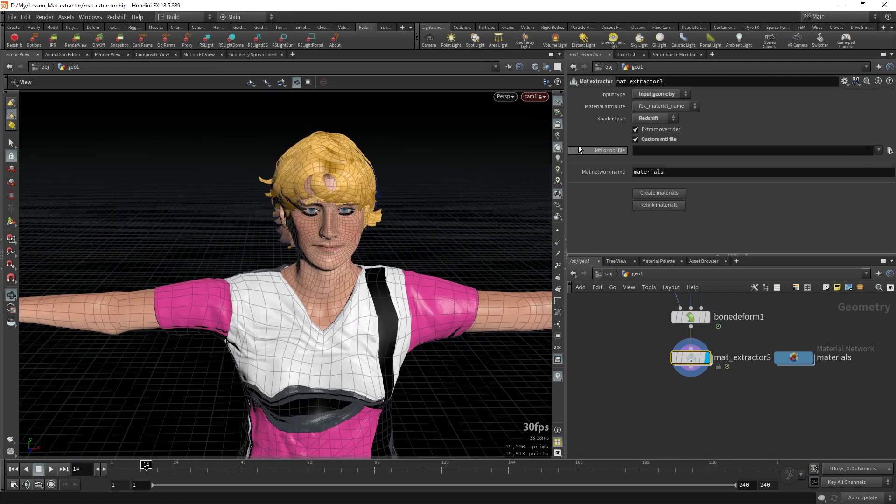
# Disable Custom mtl file on mat_extractor3 and create the new character's Redshift materials, checking them in the viewport
pyautogui.click(644, 141)
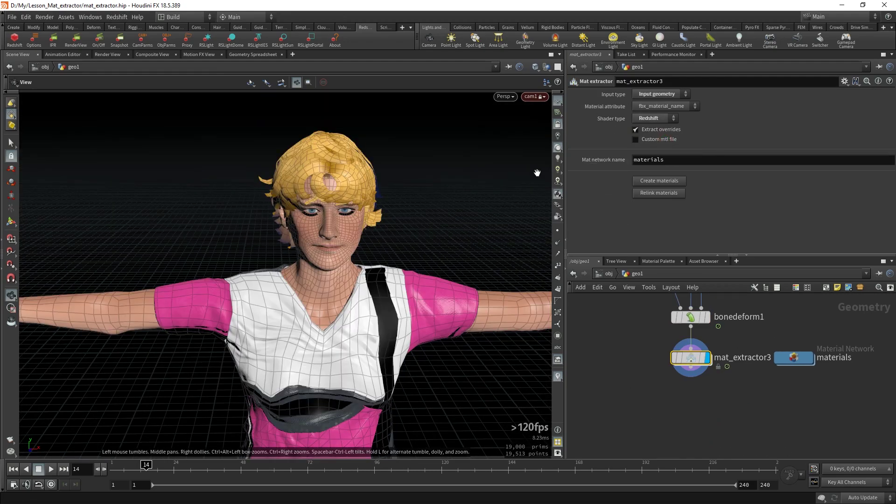
pyautogui.click(651, 193)
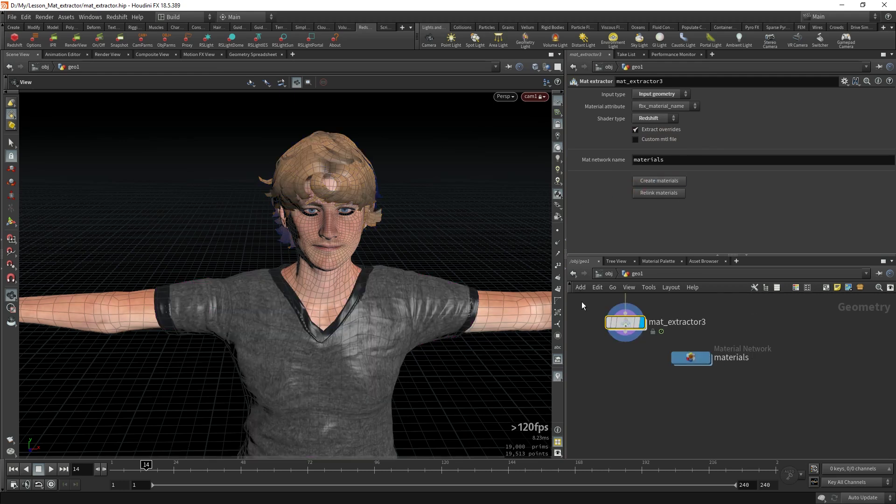
pyautogui.moveTo(358, 280); pyautogui.dragTo(392, 262)
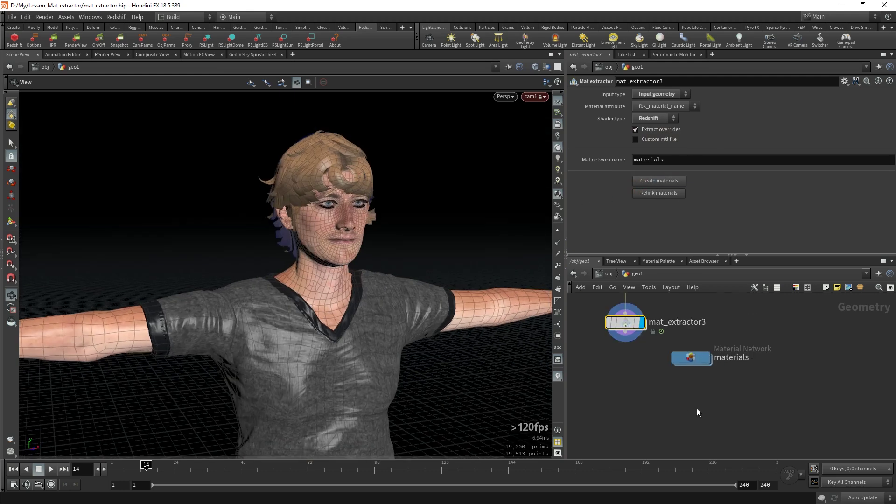
# Open the regenerated materials network and examine Bodymat's base color and opacity texture settings
pyautogui.doubleClick(688, 358)
pyautogui.moveTo(577, 306); pyautogui.dragTo(624, 419)
pyautogui.click(695, 94)
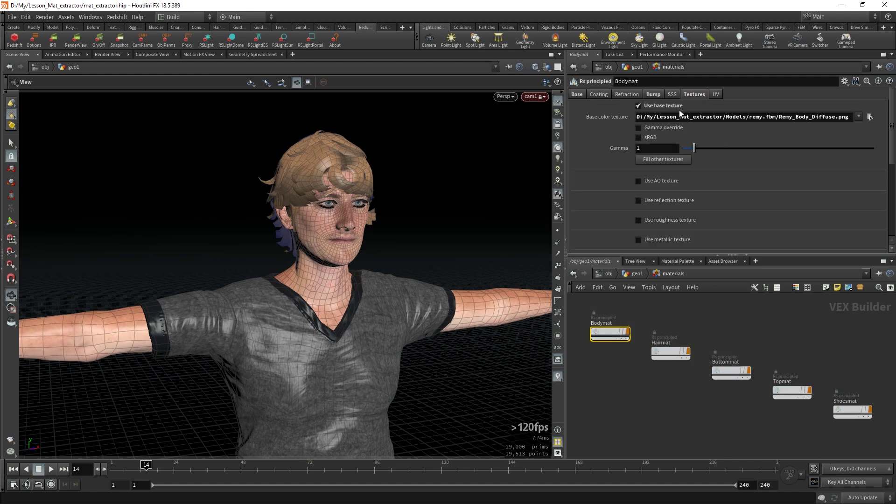
pyautogui.scroll(-5, 677, 118)
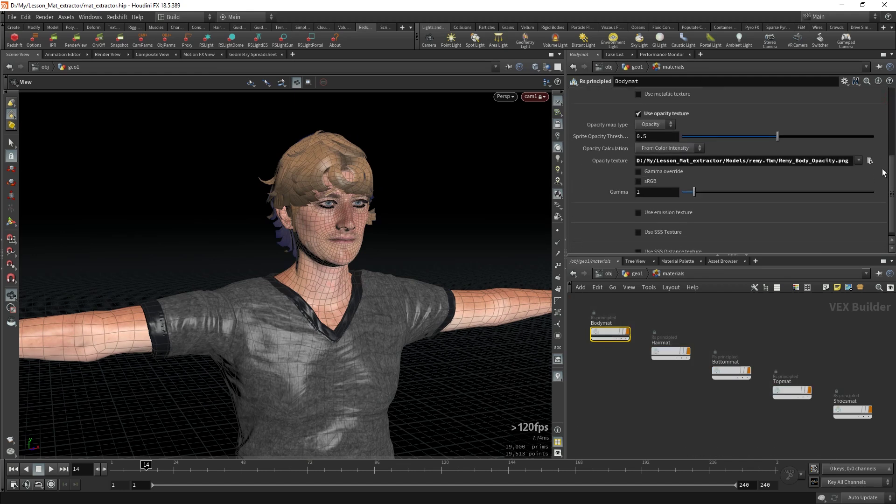
# Browse the remy.fbm image files from Bodymat's base color texture, looking through the gloss, normal and opacity maps without loading one
pyautogui.scroll(5, 794, 140)
pyautogui.click(870, 117)
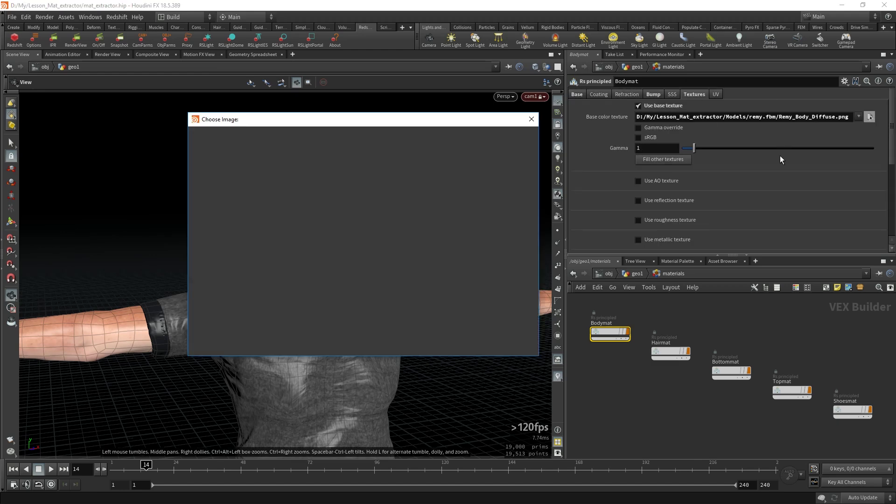
pyautogui.scroll(-1, 407, 233)
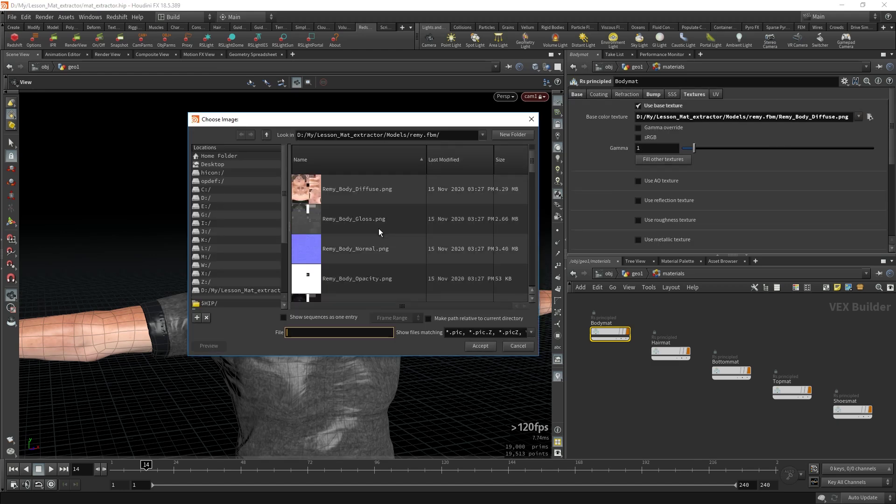
pyautogui.click(371, 218)
pyautogui.click(398, 252)
pyautogui.click(391, 282)
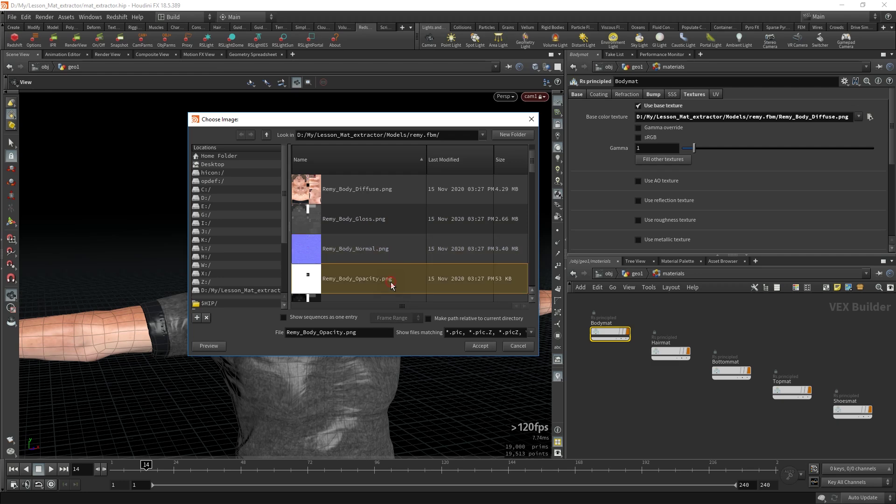
pyautogui.scroll(1, 381, 242)
pyautogui.click(531, 120)
# Fill Bodymat's other textures from its base color texture and check the reflectivity, roughness and normal map assignments
pyautogui.click(660, 160)
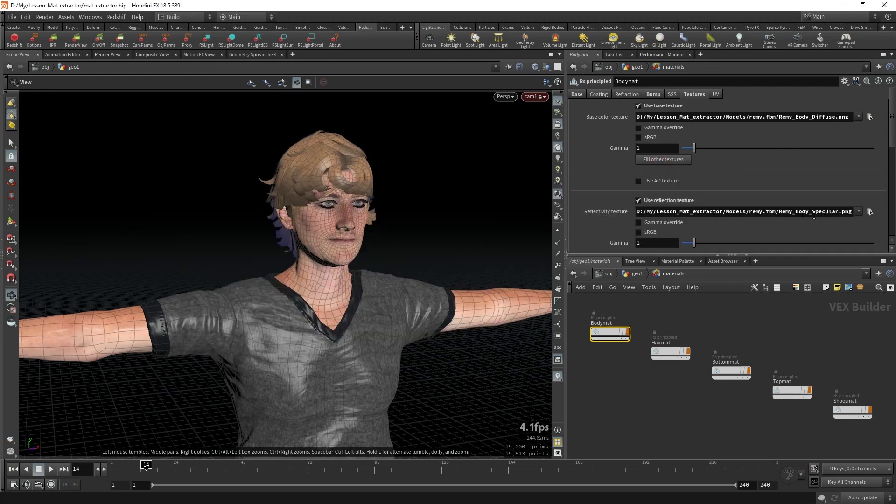
pyautogui.moveTo(813, 216); pyautogui.dragTo(843, 216)
pyautogui.scroll(-2, 601, 220)
pyautogui.scroll(-1, 643, 204)
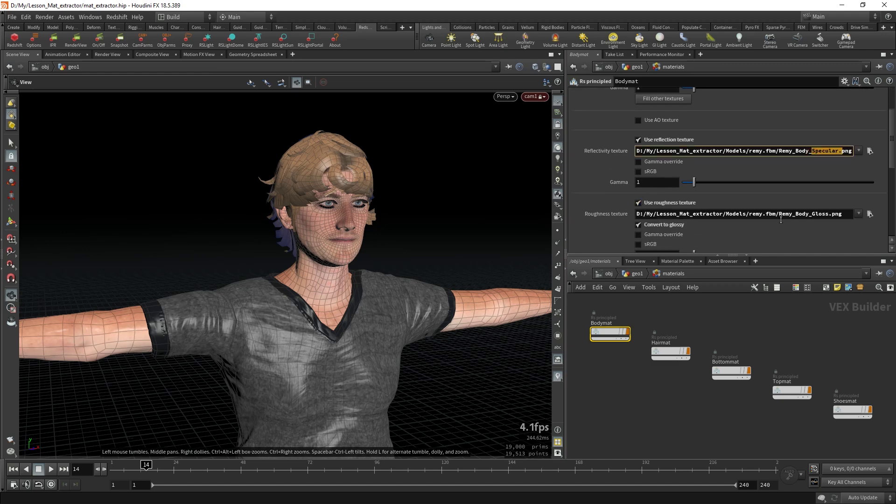
pyautogui.click(814, 214)
pyautogui.doubleClick(813, 214)
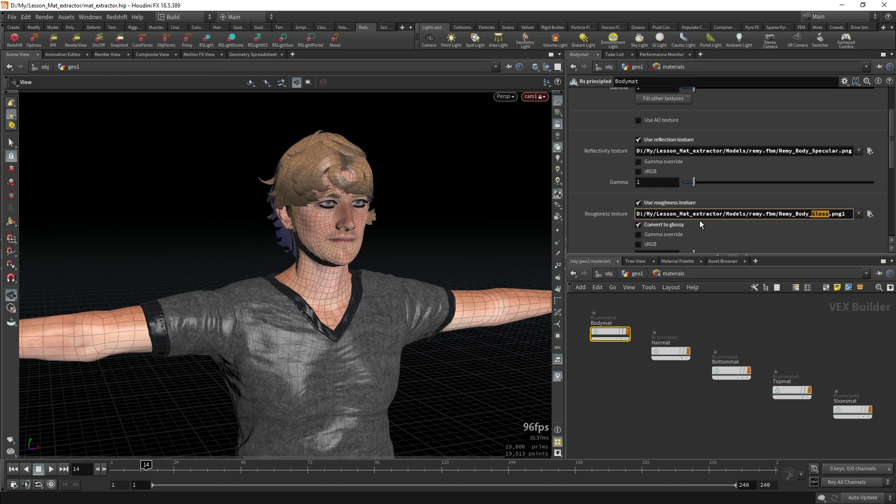
pyautogui.scroll(4, 793, 140)
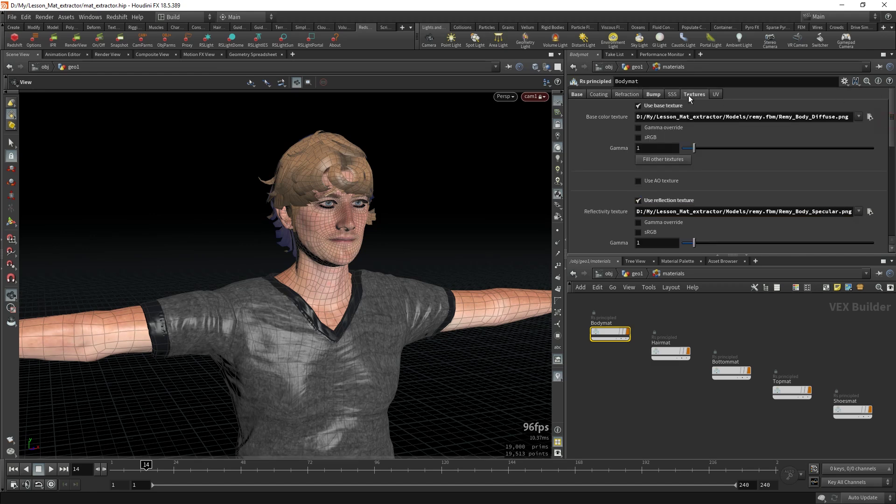
pyautogui.click(653, 94)
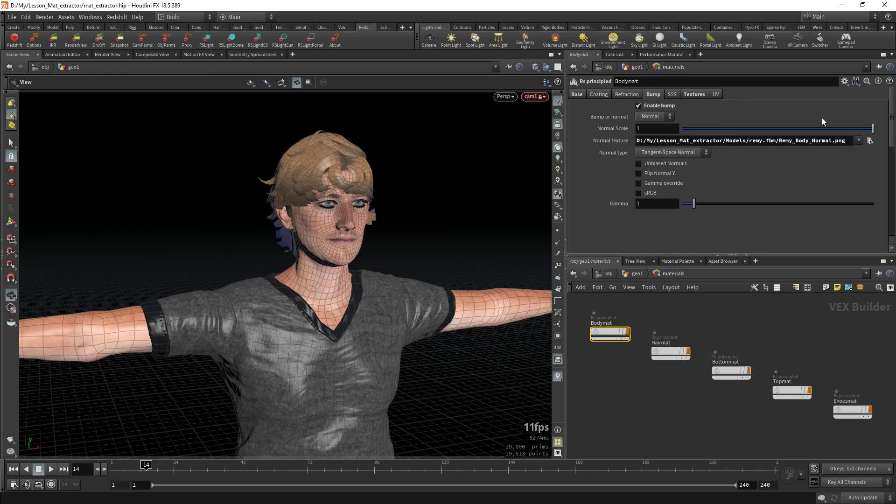
pyautogui.click(641, 116)
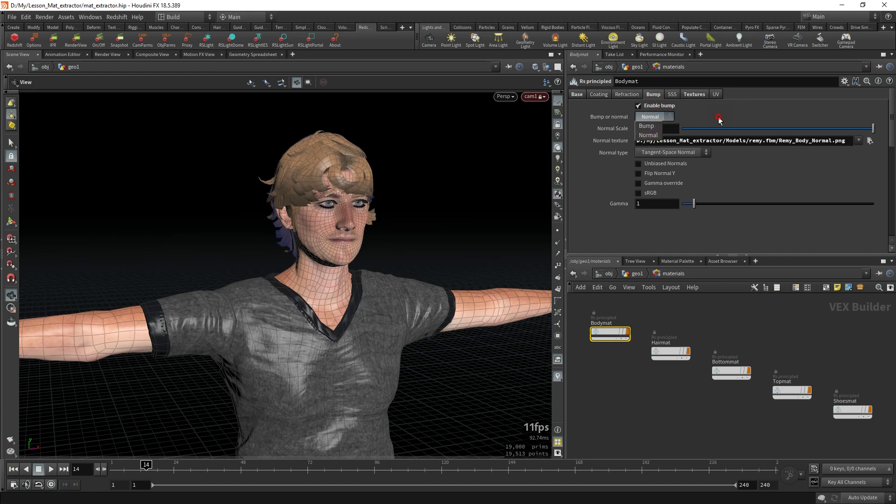
pyautogui.click(694, 94)
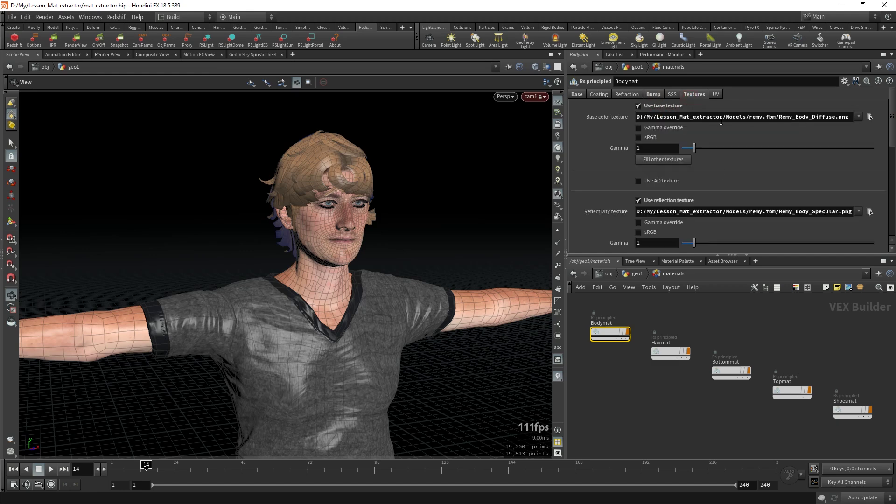
# Try the Metalness Fresnel type in Bodymat's base reflection settings, then restore IOR
pyautogui.click(577, 95)
pyautogui.scroll(-5, 614, 205)
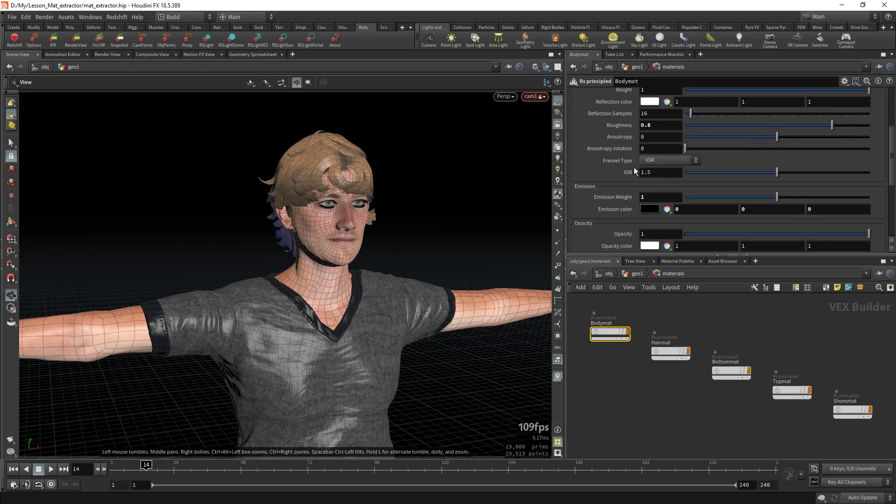
pyautogui.click(669, 160)
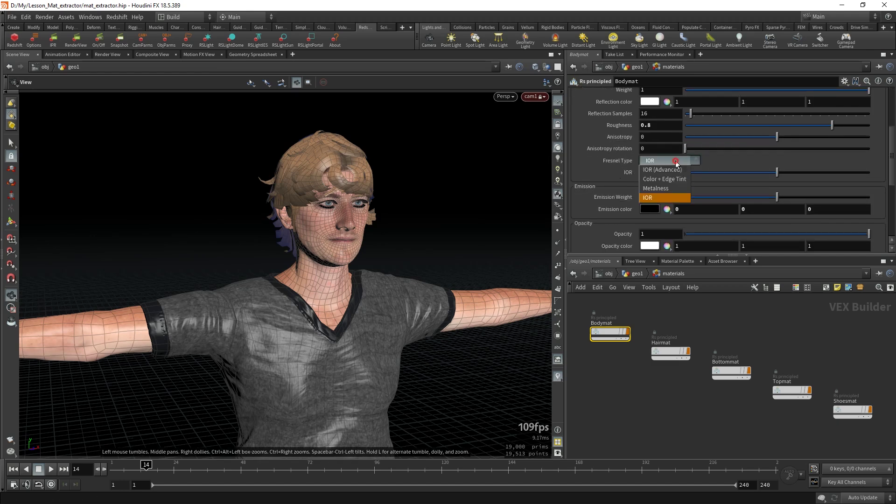
pyautogui.click(660, 185)
pyautogui.click(669, 161)
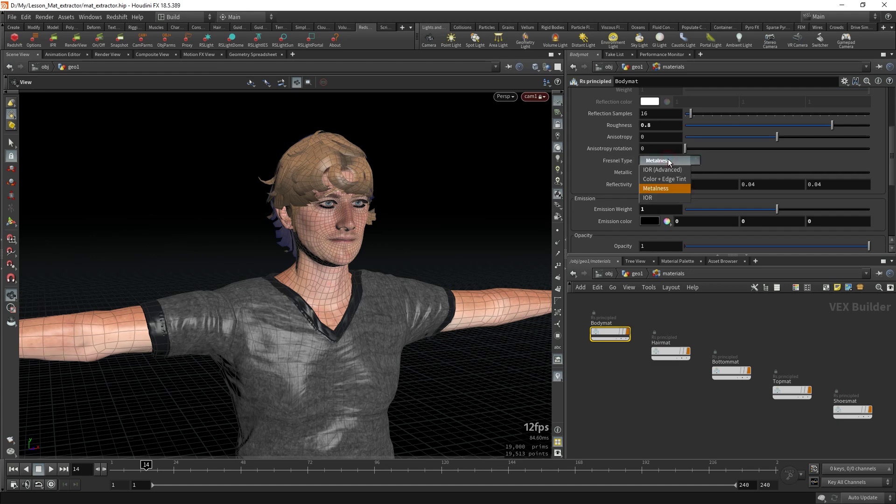
pyautogui.click(654, 198)
# Review Bodymat's base color, reflection and roughness texture file paths
pyautogui.scroll(5, 607, 182)
pyautogui.click(694, 95)
pyautogui.scroll(-3, 728, 159)
pyautogui.scroll(3, 718, 183)
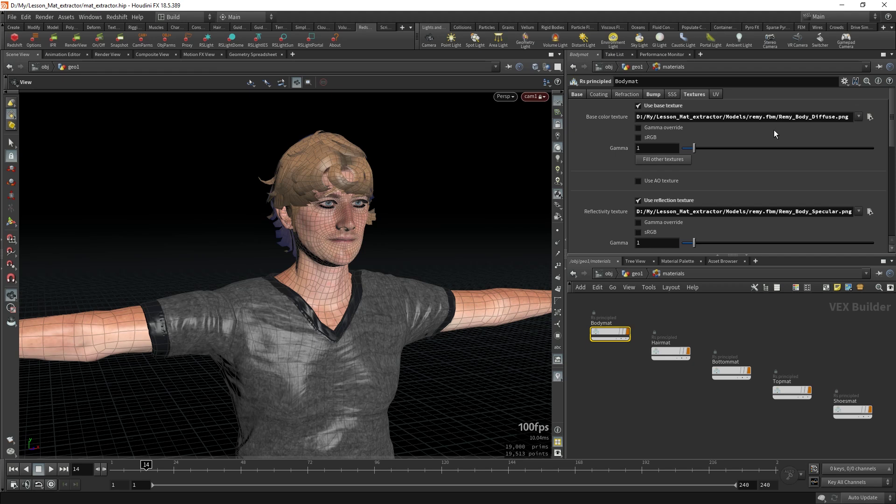
pyautogui.scroll(-3, 772, 133)
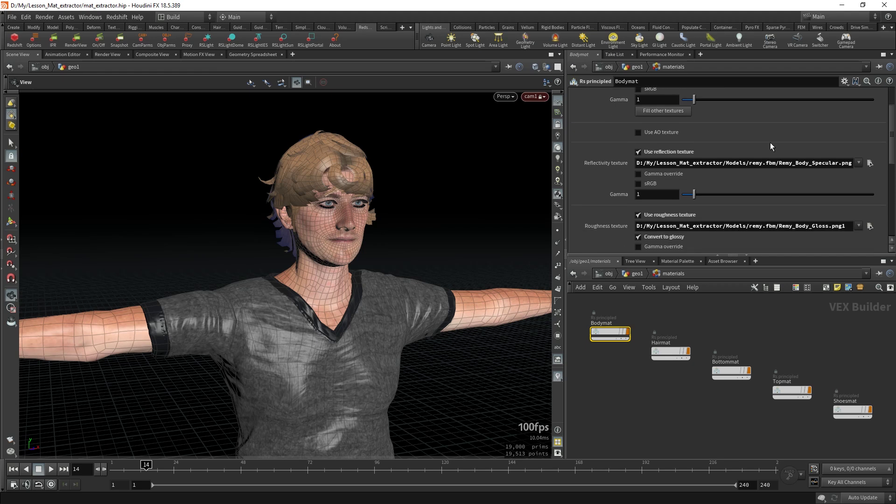
pyautogui.scroll(3, 771, 136)
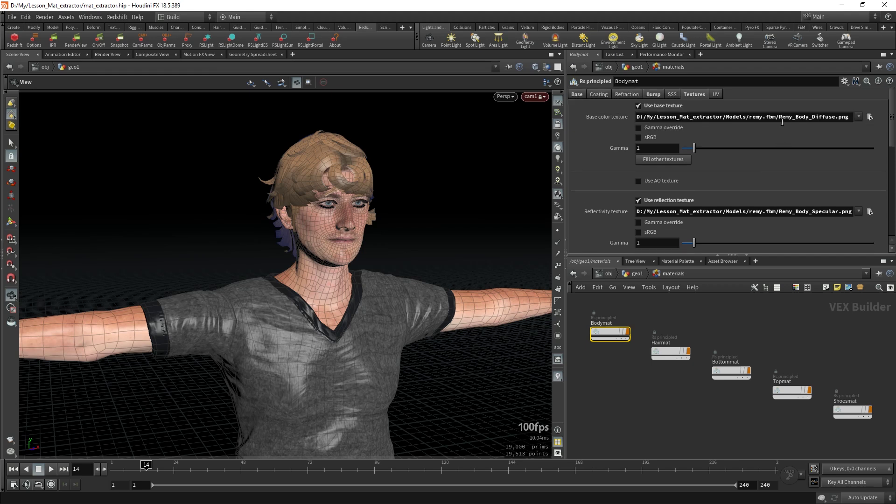
# Try adding the suffix _4k to the file name in Bodymat's base color texture path, then discard the edit
pyautogui.moveTo(779, 118); pyautogui.dragTo(850, 120)
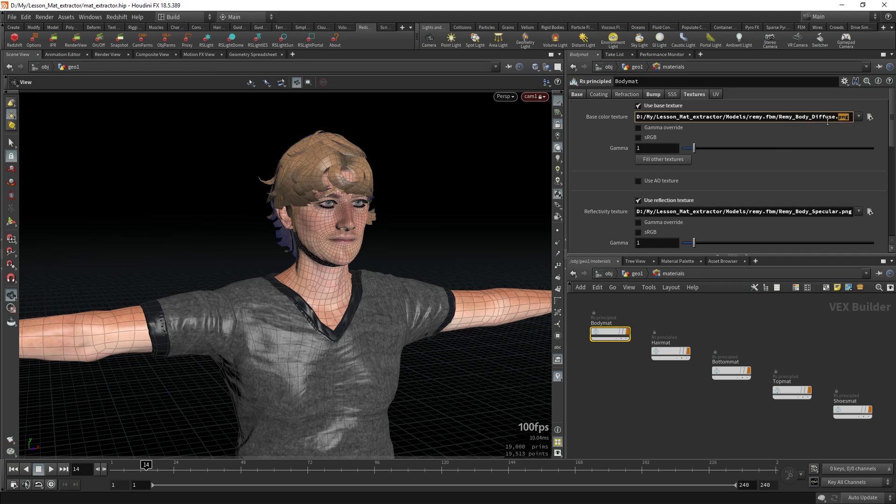
pyautogui.click(838, 118)
pyautogui.write('_4l')
pyautogui.press('BackSpace')
pyautogui.write('k')
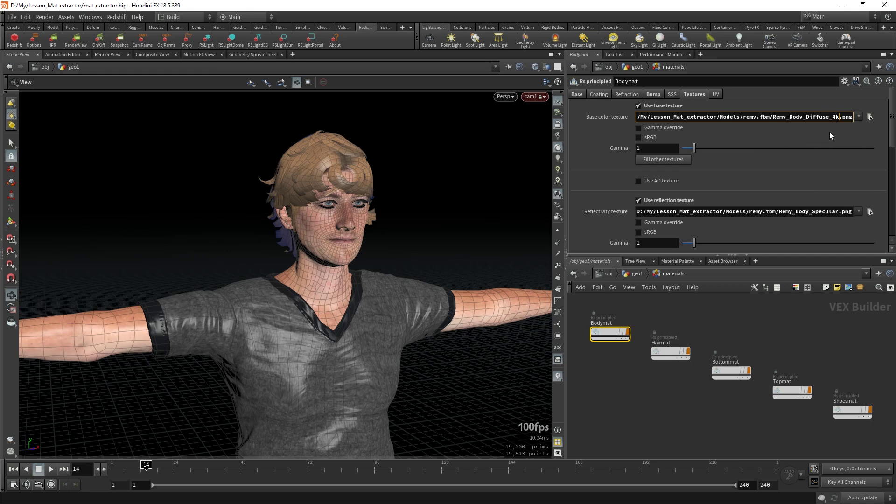
pyautogui.press('Escape')
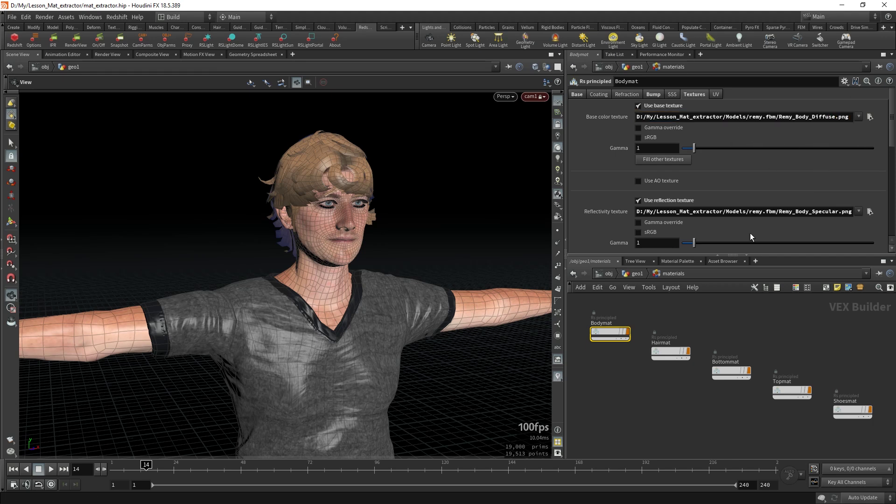
# Select all five character materials, from Bodymat to Shoesmat, and fill their other textures together
pyautogui.moveTo(702, 325); pyautogui.dragTo(705, 336, button='middle')
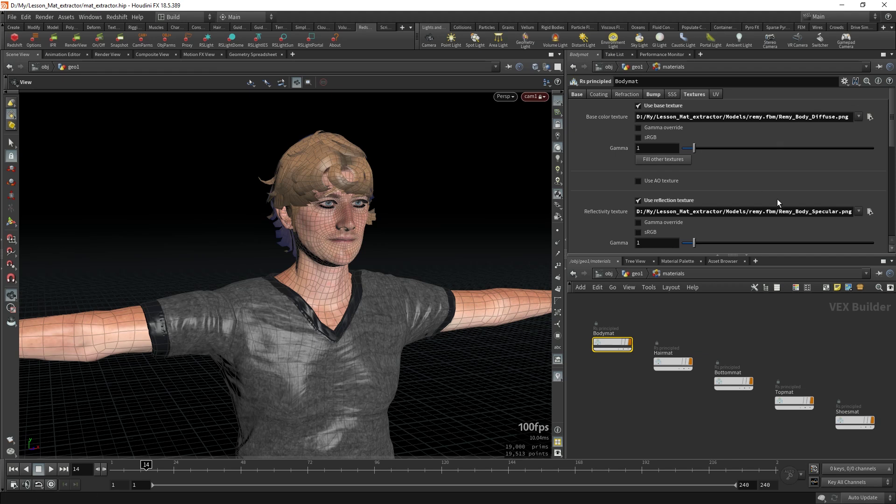
pyautogui.scroll(-2, 794, 315)
pyautogui.moveTo(614, 306); pyautogui.dragTo(859, 430)
pyautogui.click(695, 94)
pyautogui.click(668, 161)
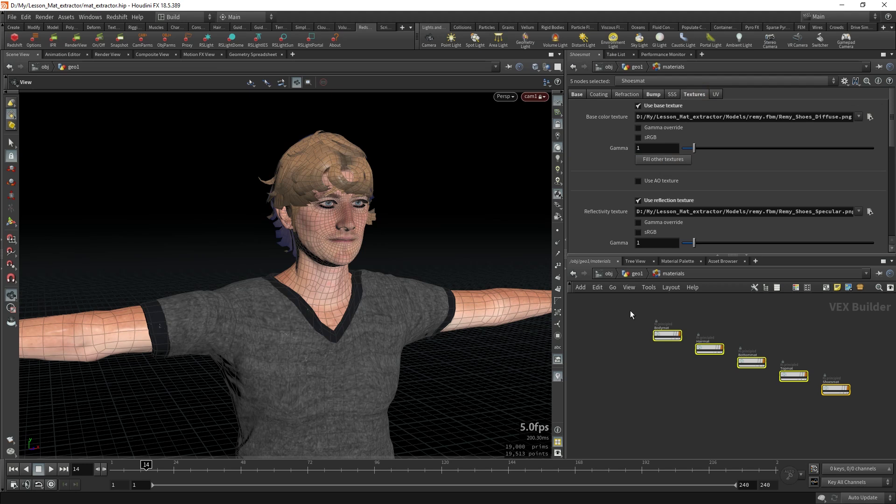
pyautogui.scroll(-3, 669, 352)
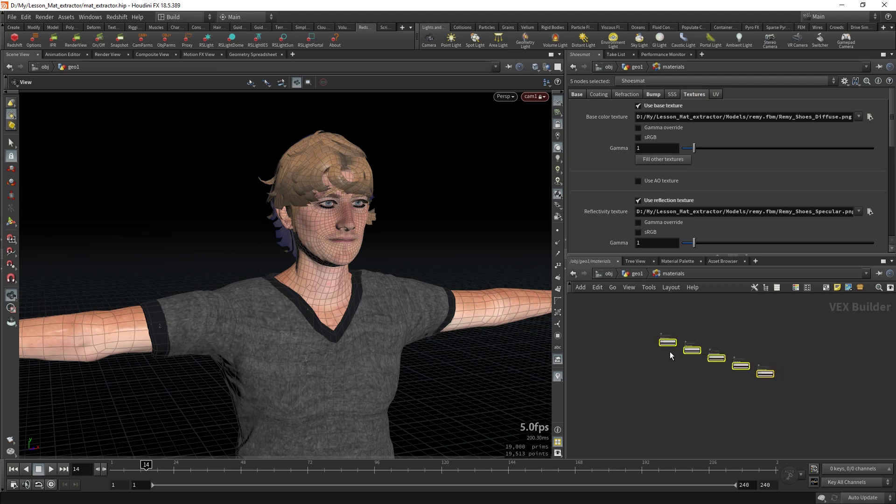
pyautogui.scroll(2, 703, 340)
pyautogui.moveTo(599, 312); pyautogui.dragTo(649, 379)
pyautogui.moveTo(679, 324); pyautogui.dragTo(686, 369)
pyautogui.moveTo(714, 338); pyautogui.dragTo(719, 391)
# Examine Bodymat's base, coating, refraction, SSS, texture and UV parameters
pyautogui.moveTo(673, 360); pyautogui.dragTo(611, 306)
pyautogui.click(577, 94)
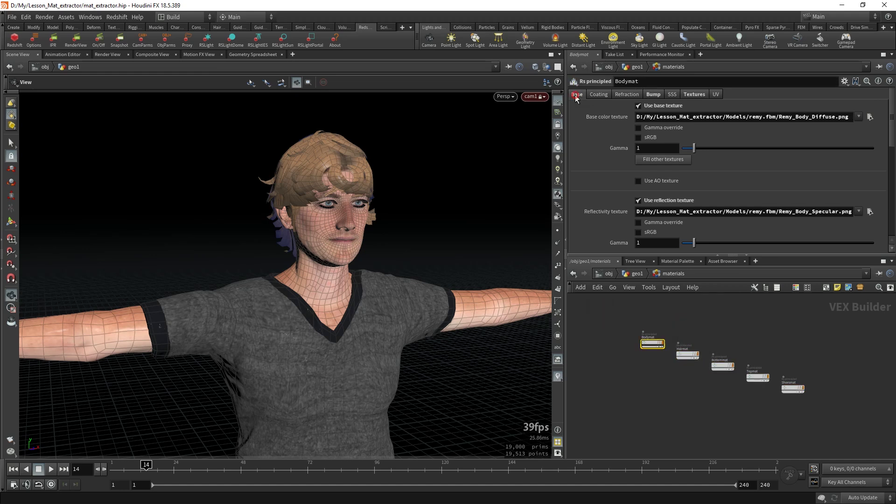
pyautogui.scroll(-3, 598, 176)
pyautogui.scroll(3, 599, 178)
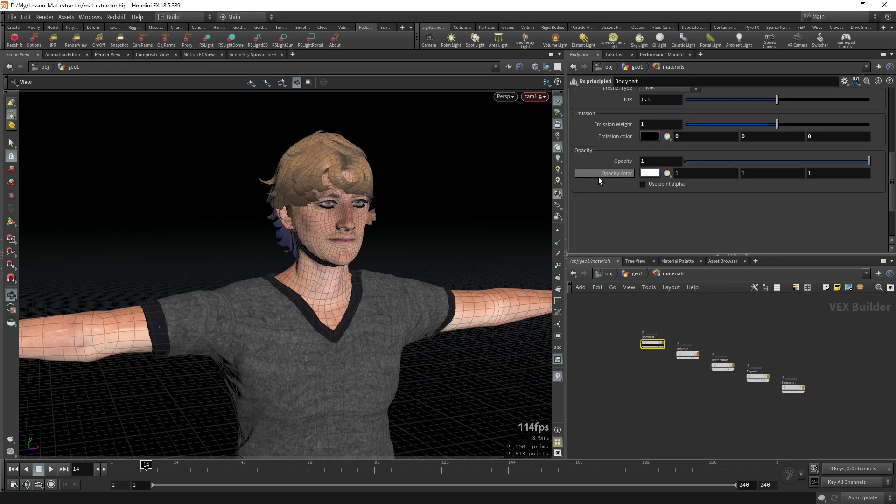
pyautogui.scroll(-3, 598, 178)
pyautogui.scroll(3, 599, 178)
pyautogui.click(599, 94)
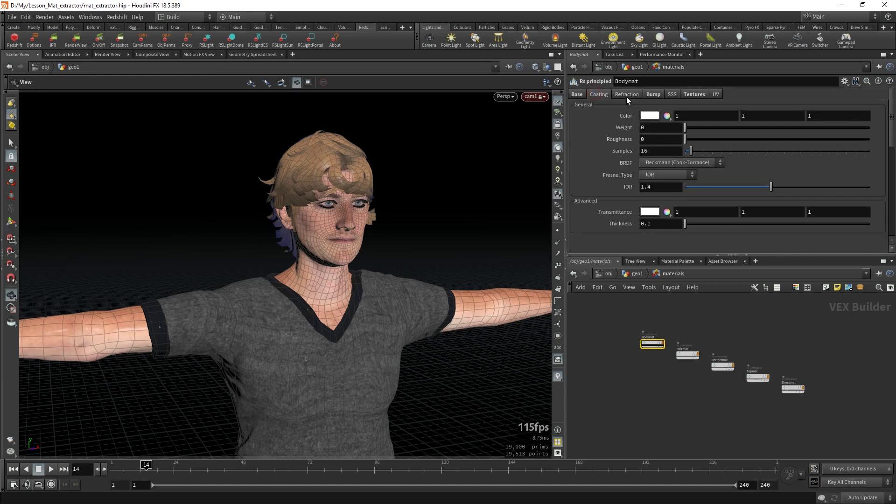
pyautogui.click(627, 95)
pyautogui.click(672, 95)
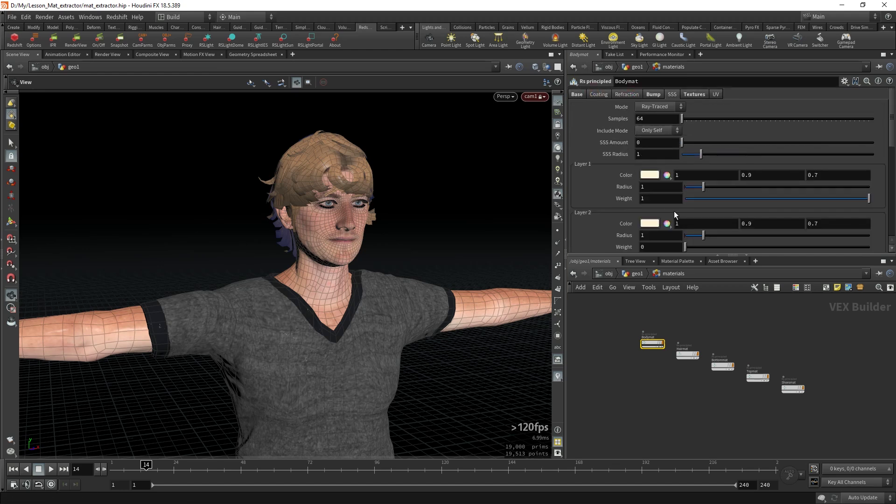
pyautogui.click(694, 94)
pyautogui.moveTo(891, 104); pyautogui.dragTo(875, 82)
pyautogui.click(714, 94)
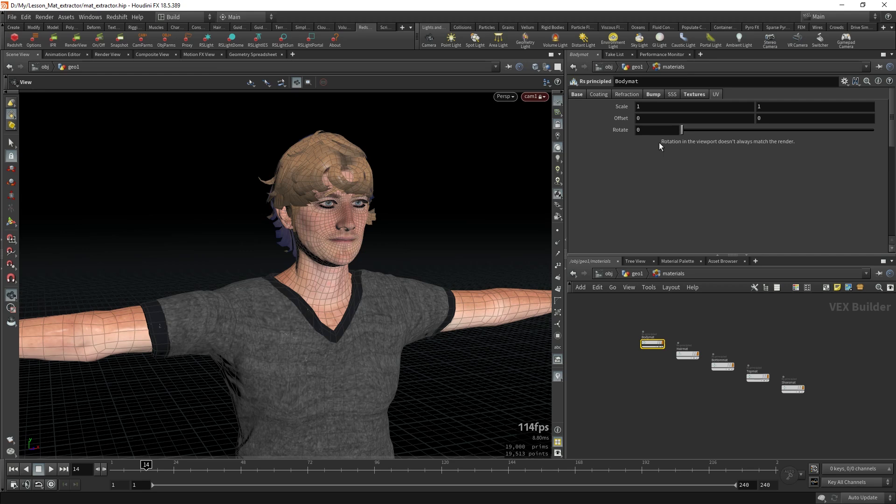
# Try a UV scale of 1.7 and a rotation of 20.2 on Bodymat, then restore the default UV values
pyautogui.moveTo(682, 130); pyautogui.dragTo(693, 129)
pyautogui.moveTo(608, 107); pyautogui.dragTo(637, 107, button='middle')
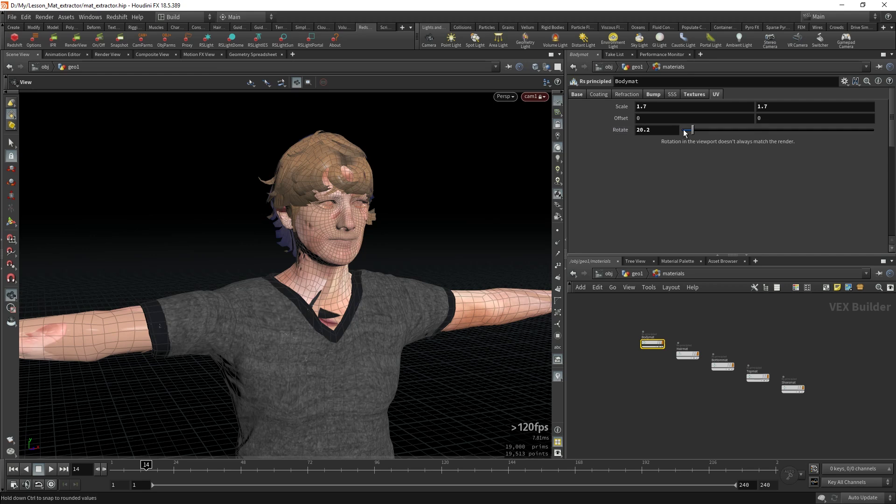
pyautogui.moveTo(608, 107); pyautogui.dragTo(585, 108, button='middle')
pyautogui.moveTo(694, 130); pyautogui.dragTo(675, 132)
pyautogui.moveTo(610, 107)
pyautogui.mouseDown(button='middle')
pyautogui.moveTo(641, 107)
pyautogui.moveTo(579, 110)
pyautogui.moveTo(605, 112)
pyautogui.mouseUp(button='middle')
# Return to geo1, duplicate fbxcharacterimport1 beside the existing chain and display the copy
pyautogui.press('u')
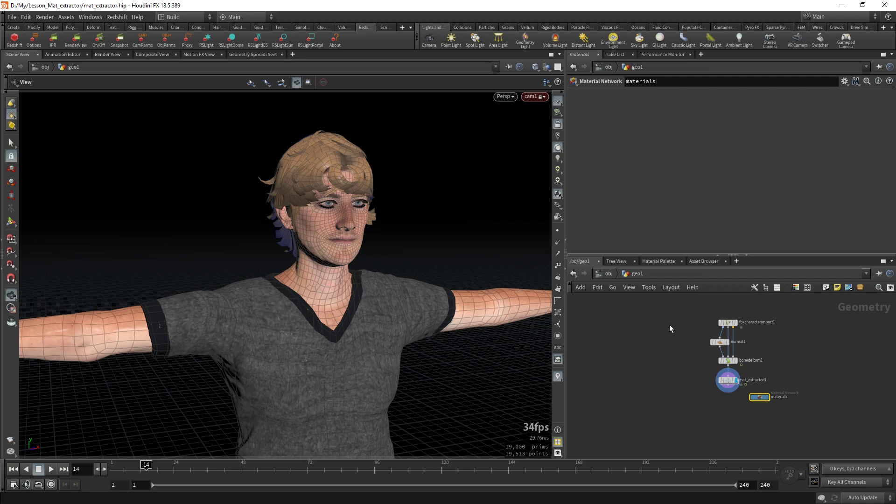
pyautogui.scroll(1, 671, 328)
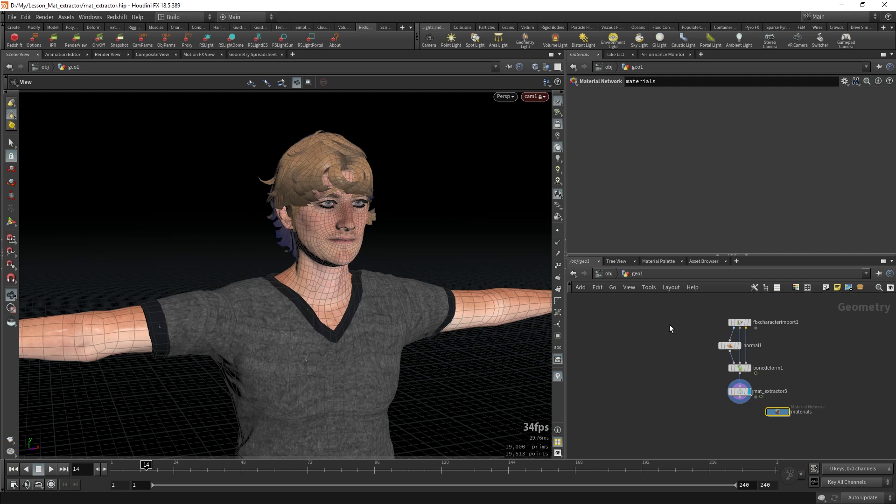
pyautogui.click(622, 313)
pyautogui.moveTo(692, 324); pyautogui.dragTo(711, 329, button='middle')
pyautogui.keyDown('alt'); pyautogui.moveTo(761, 327); pyautogui.dragTo(631, 327); pyautogui.keyUp('alt')
pyautogui.moveTo(636, 369); pyautogui.dragTo(714, 374, button='middle')
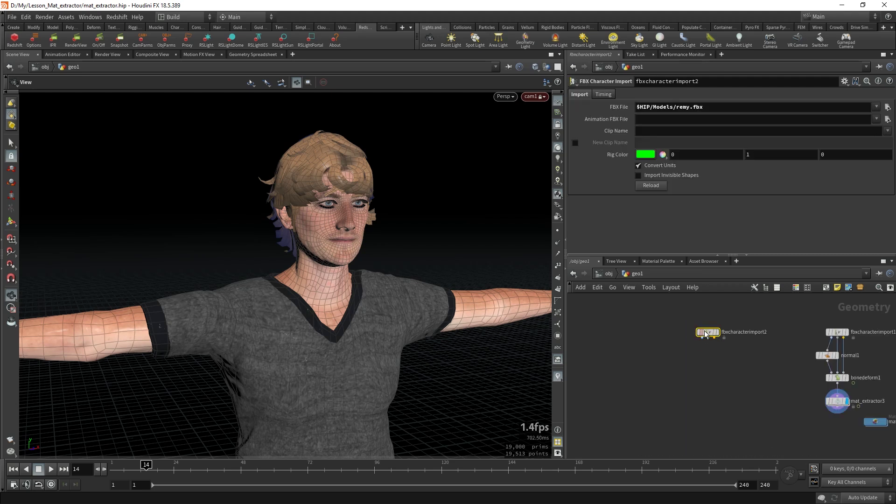
pyautogui.click(718, 333)
# Load mary.Fbx from $HIP/Models/CC into fbxcharacterimport2 and check the new character in the viewport
pyautogui.click(888, 107)
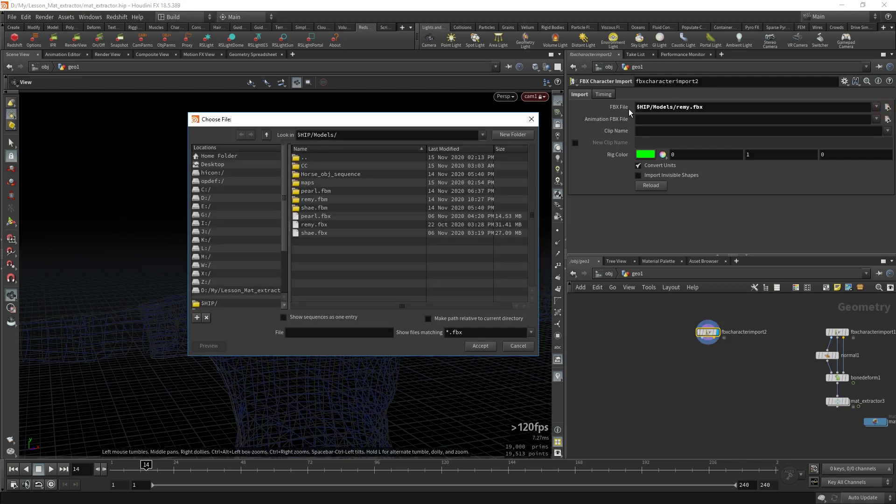
pyautogui.doubleClick(311, 168)
pyautogui.doubleClick(309, 183)
pyautogui.moveTo(390, 225); pyautogui.dragTo(408, 230)
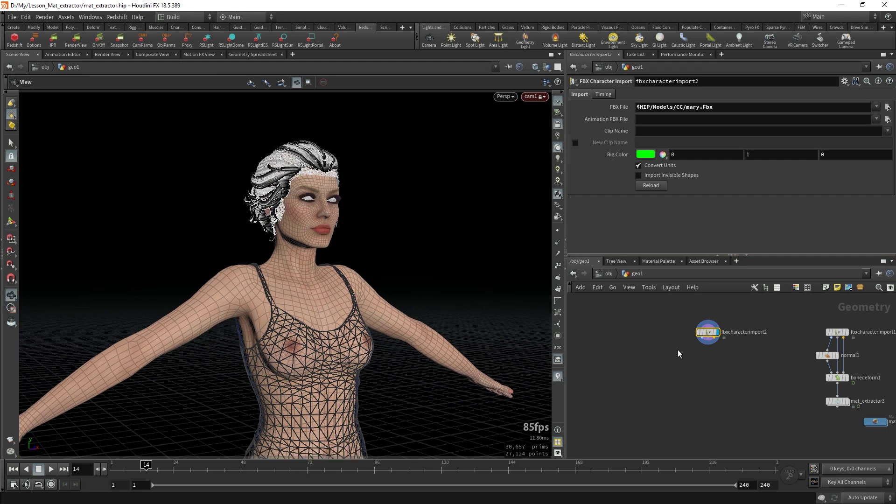
# Add a Bone Deform node below fbxcharacterimport2, wired to its three outputs, and display it
pyautogui.scroll(2, 711, 354)
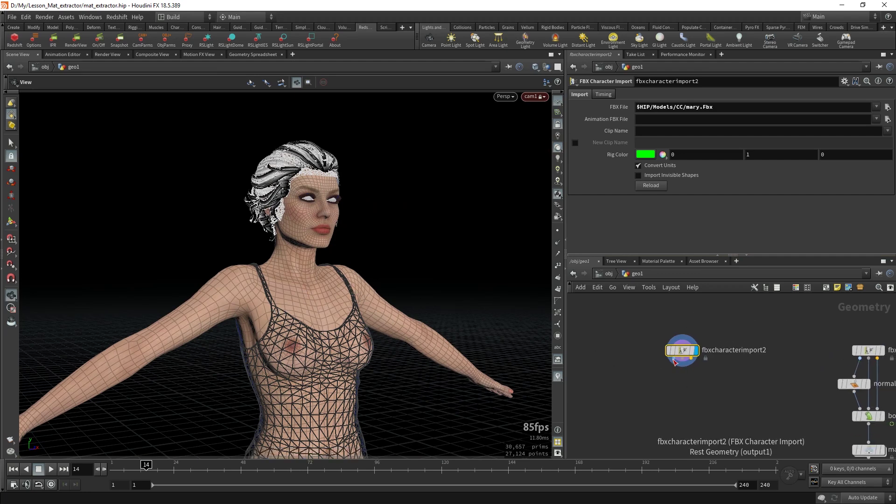
pyautogui.press('Tab')
pyautogui.write('boned')
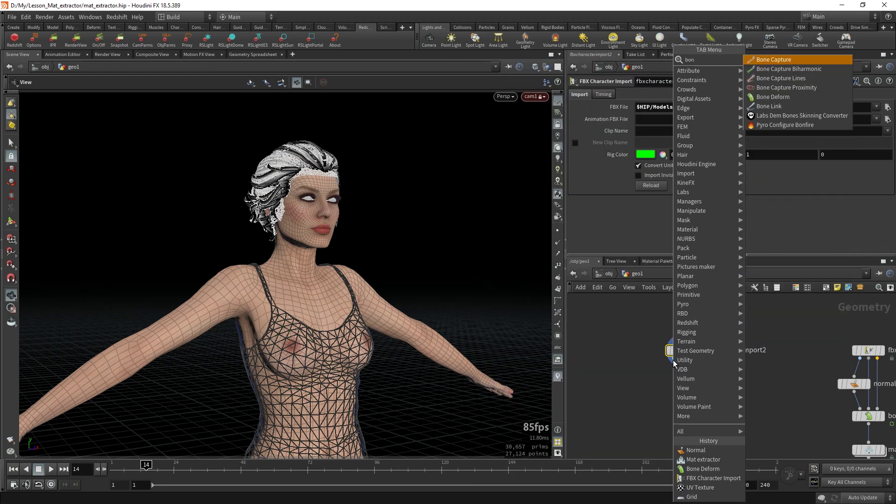
pyautogui.press('Return')
pyautogui.click(685, 387)
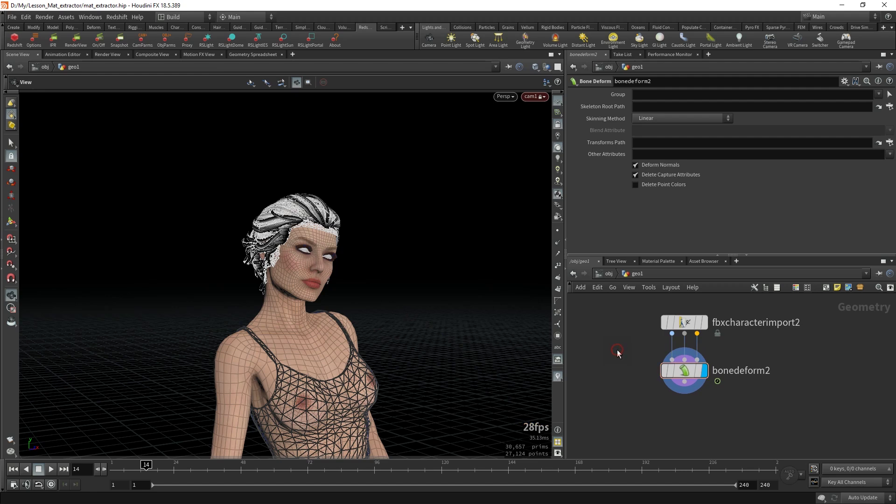
# Insert a Normal node between fbxcharacterimport2 and bonedeform2, with Compute Normals off and Make Normals Unit Length on
pyautogui.press('Tab')
pyautogui.write('nor')
pyautogui.press('Return')
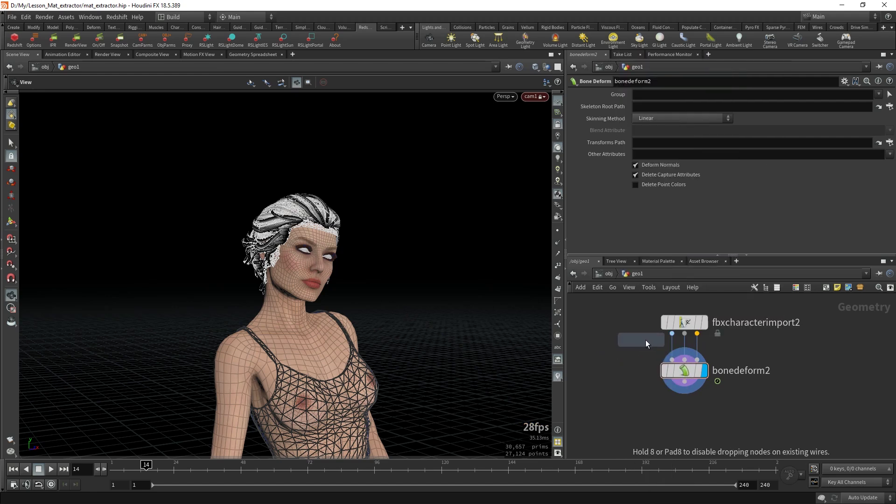
pyautogui.click(668, 348)
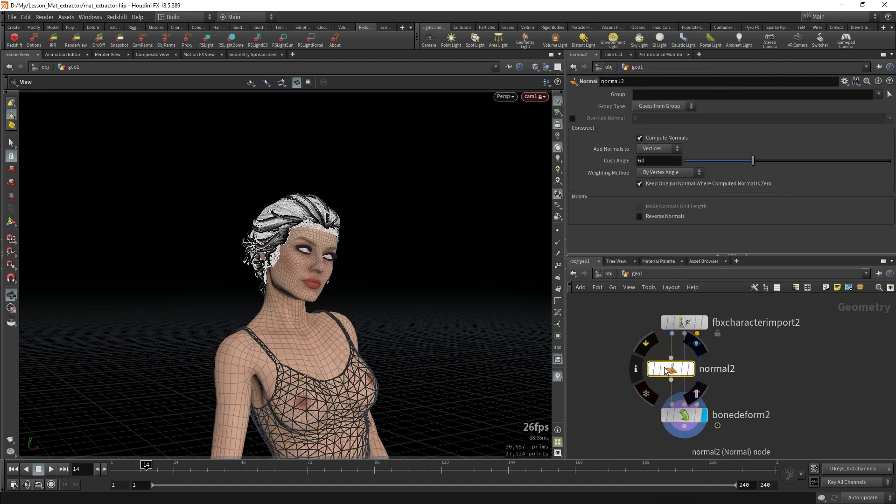
pyautogui.click(653, 138)
pyautogui.click(674, 206)
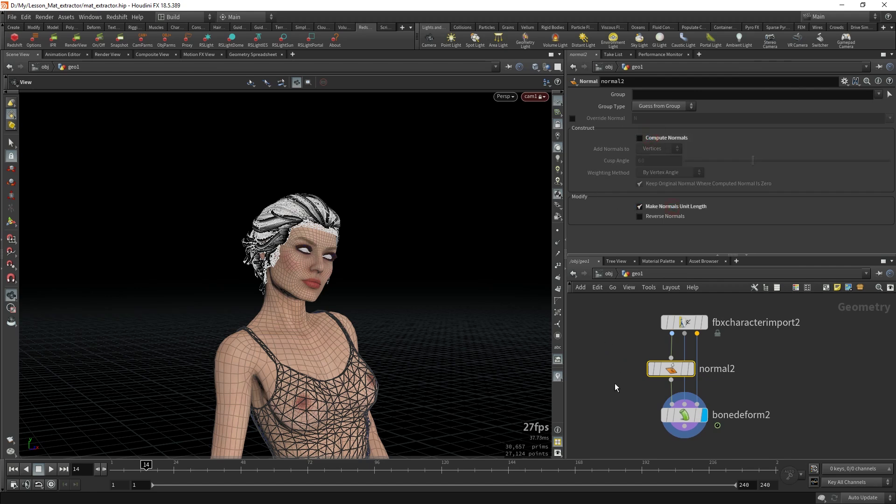
# Add a Mat extractor node below bonedeform2, with input type Input geometry and shader type Redshift
pyautogui.moveTo(615, 366); pyautogui.dragTo(596, 323, button='middle')
pyautogui.press('Tab')
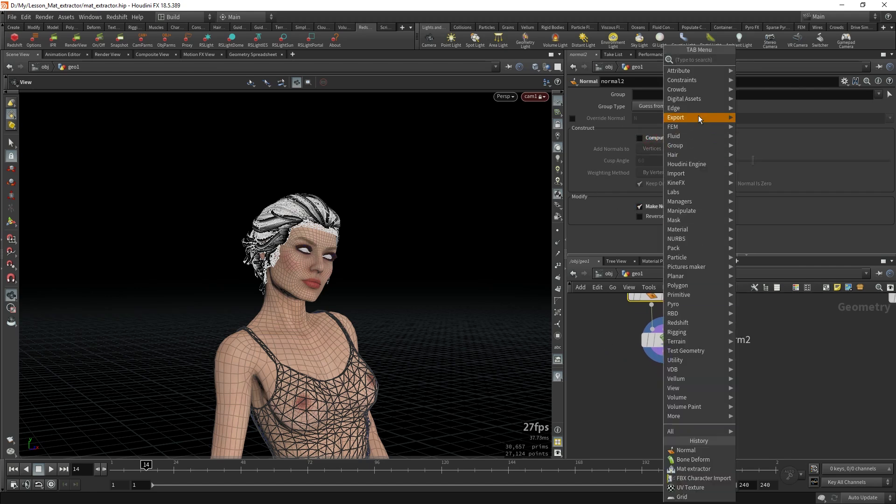
pyautogui.moveTo(701, 99)
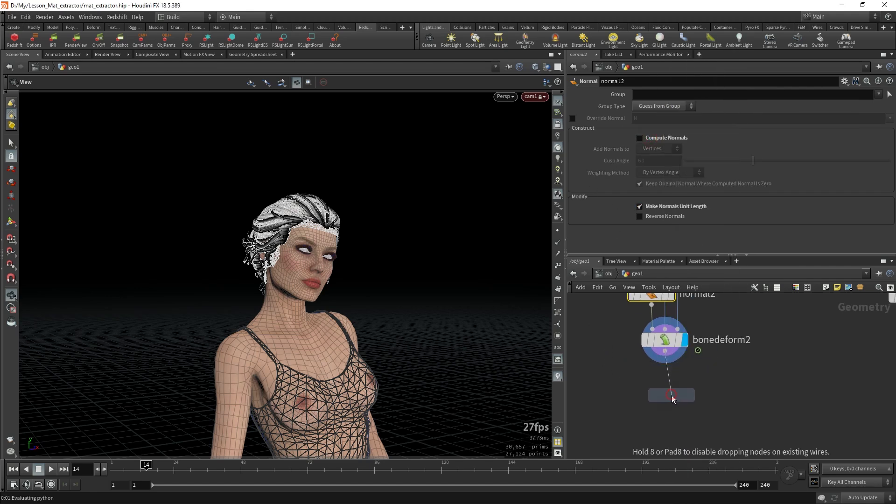
pyautogui.click(663, 394)
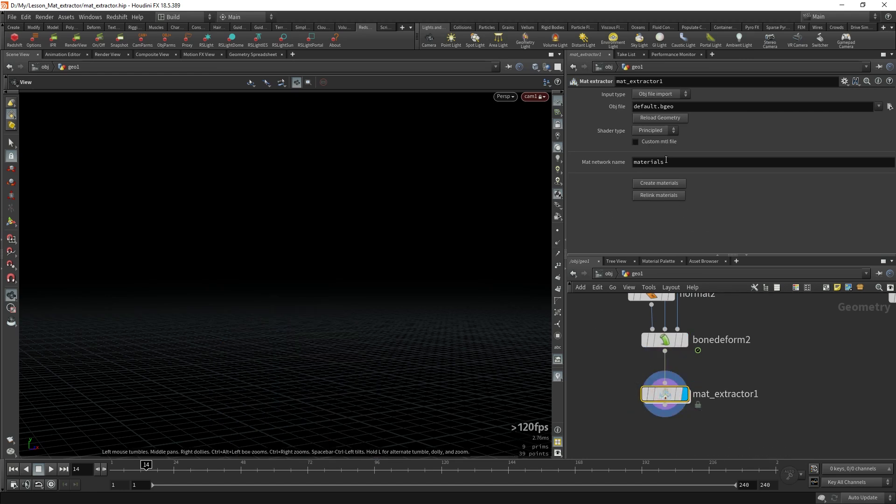
pyautogui.click(658, 94)
pyautogui.click(654, 102)
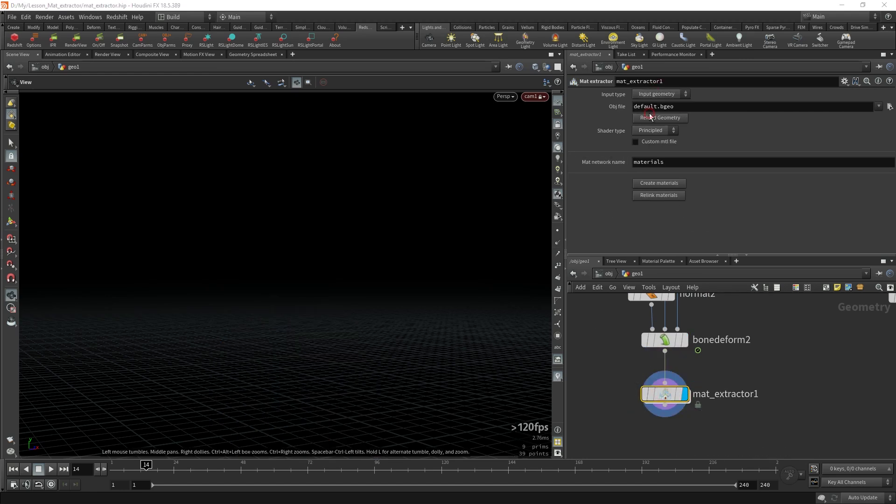
pyautogui.click(643, 119)
pyautogui.click(645, 136)
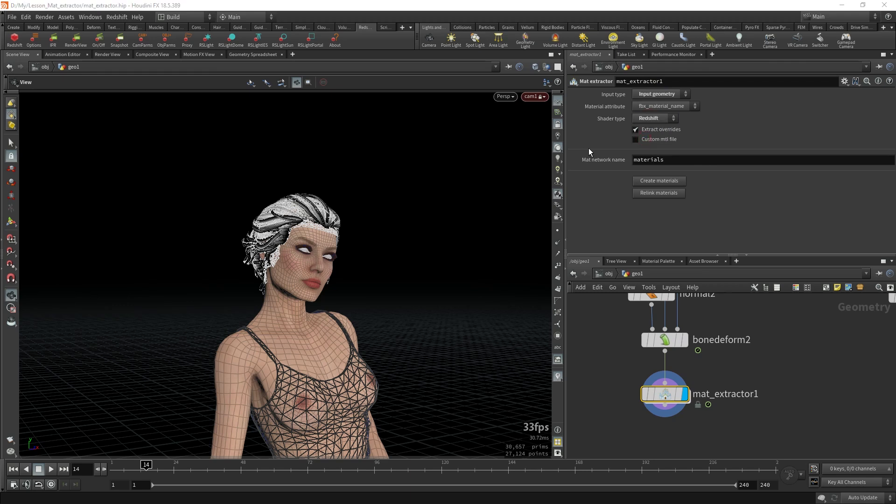
# Enable the custom mtl file on mat_extractor1 and point it to $HIP/Models/CC/mary_obj.obj
pyautogui.click(655, 140)
pyautogui.click(890, 150)
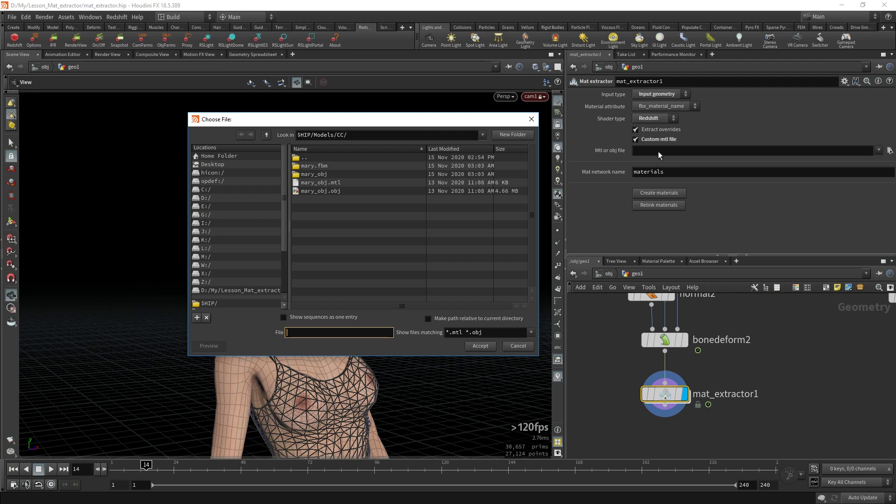
pyautogui.click(326, 182)
pyautogui.click(322, 191)
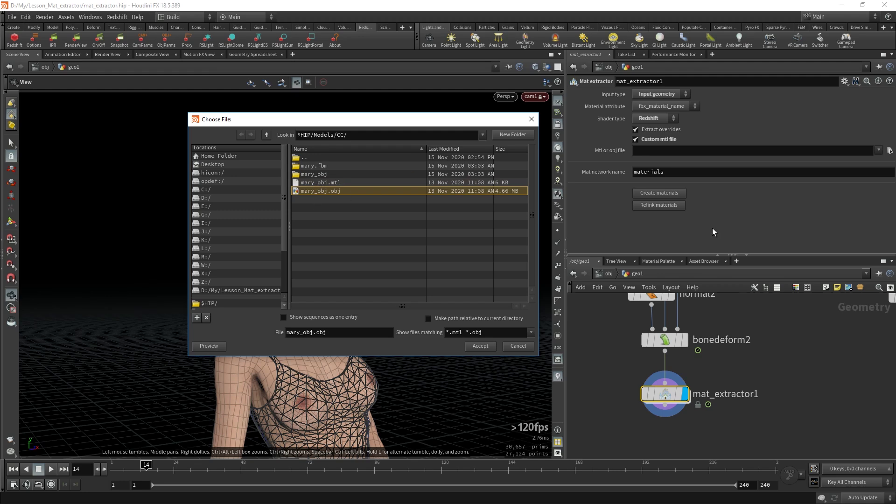
pyautogui.click(477, 345)
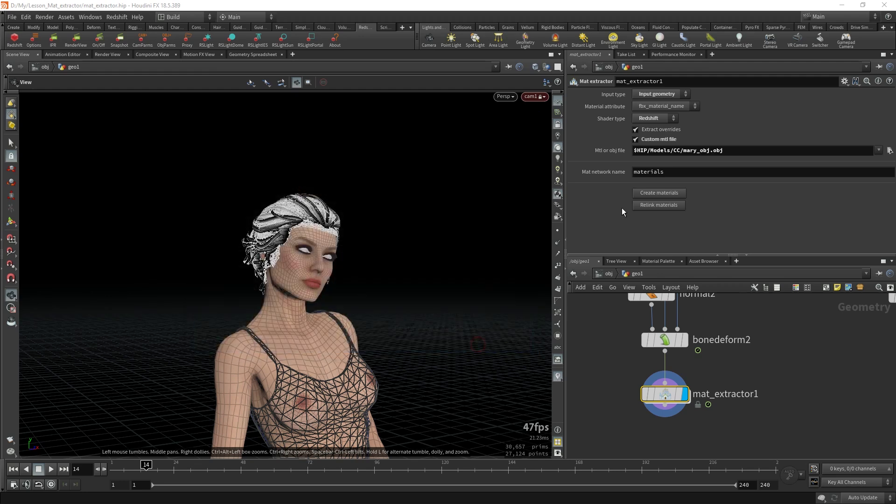
# Set mat_extractor1's material network name to char
pyautogui.click(678, 177)
pyautogui.write('char')
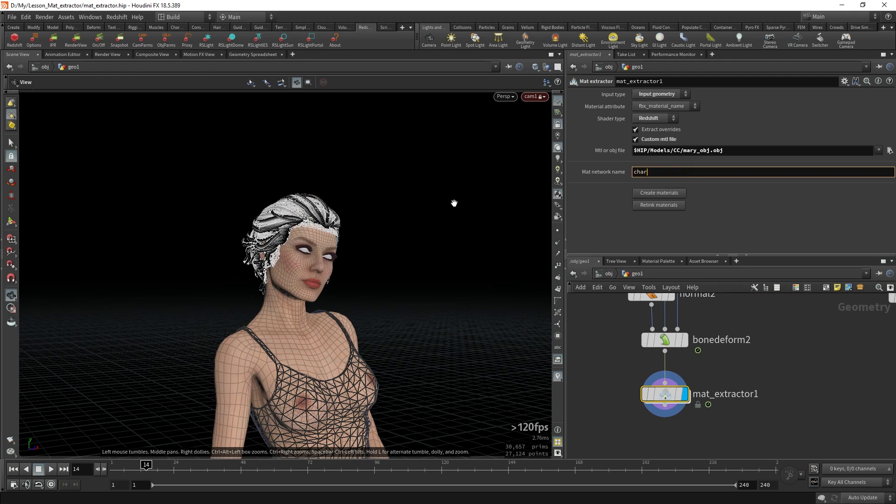
pyautogui.scroll(-4, 714, 394)
pyautogui.moveTo(753, 402); pyautogui.dragTo(645, 383, button='middle')
pyautogui.moveTo(721, 409); pyautogui.dragTo(817, 384)
pyautogui.moveTo(603, 384); pyautogui.dragTo(717, 401, button='middle')
pyautogui.click(699, 392)
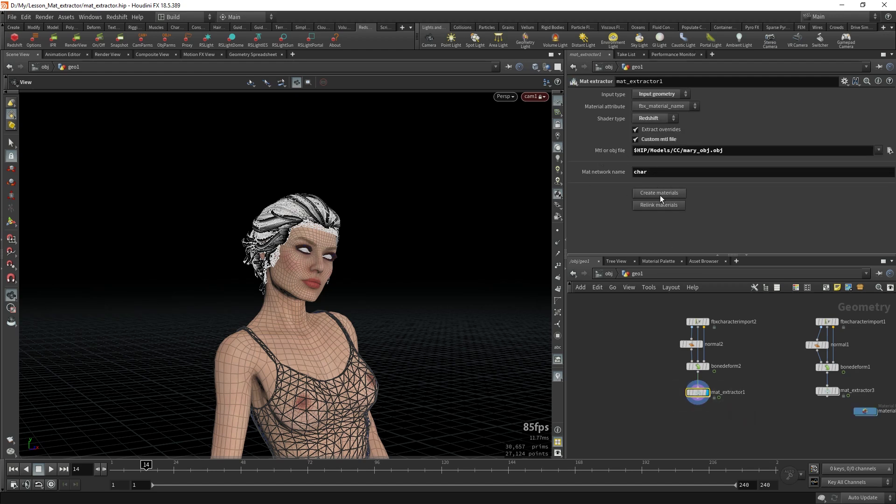
# Create the materials from mat_extractor1, place the char network below it and check the textured character in the viewport
pyautogui.moveTo(654, 392); pyautogui.dragTo(654, 407)
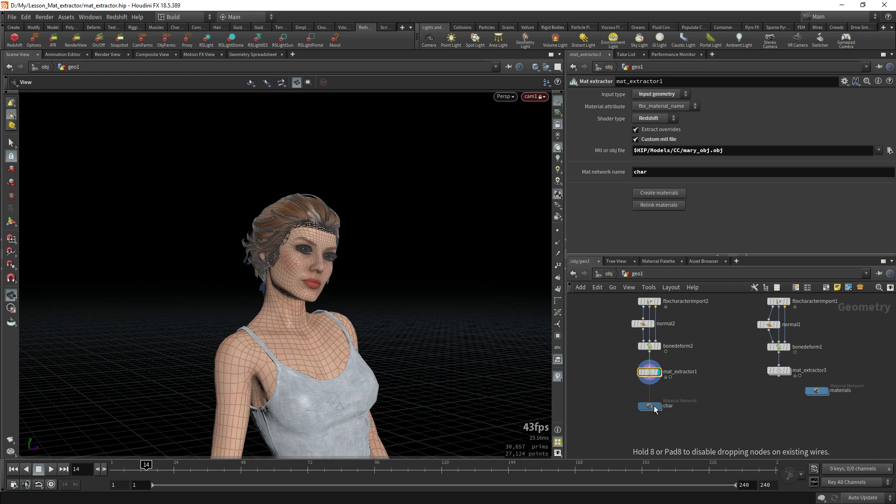
pyautogui.click(654, 407)
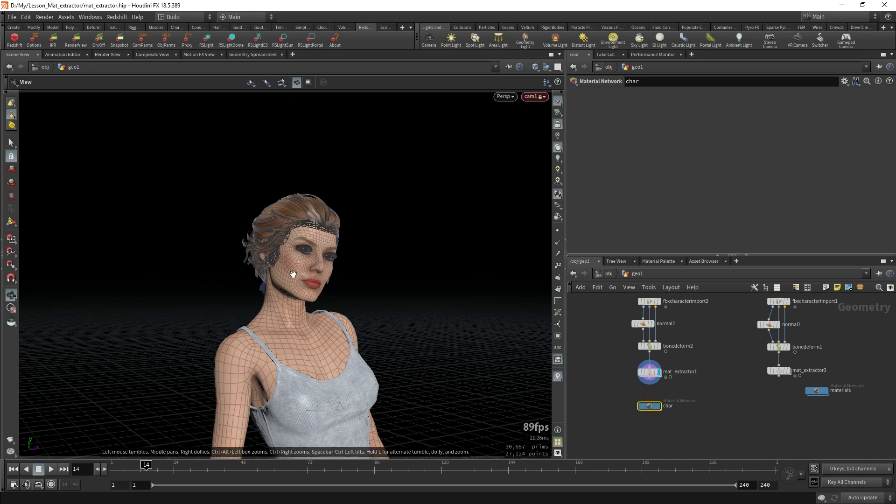
pyautogui.moveTo(294, 275); pyautogui.dragTo(297, 230, button='middle')
pyautogui.moveTo(333, 217); pyautogui.dragTo(360, 212, button='right')
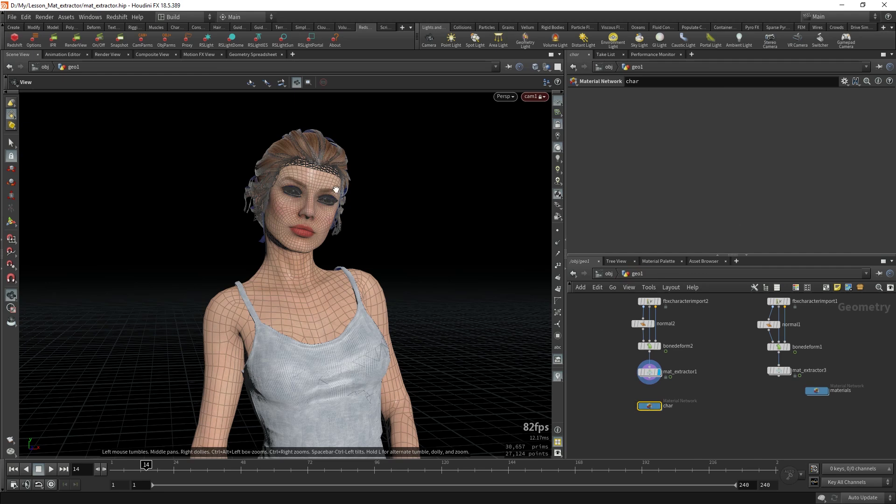
# Inside the char network, select all materials and fill their other textures from the base color texture
pyautogui.doubleClick(649, 406)
pyautogui.moveTo(604, 337); pyautogui.dragTo(817, 447)
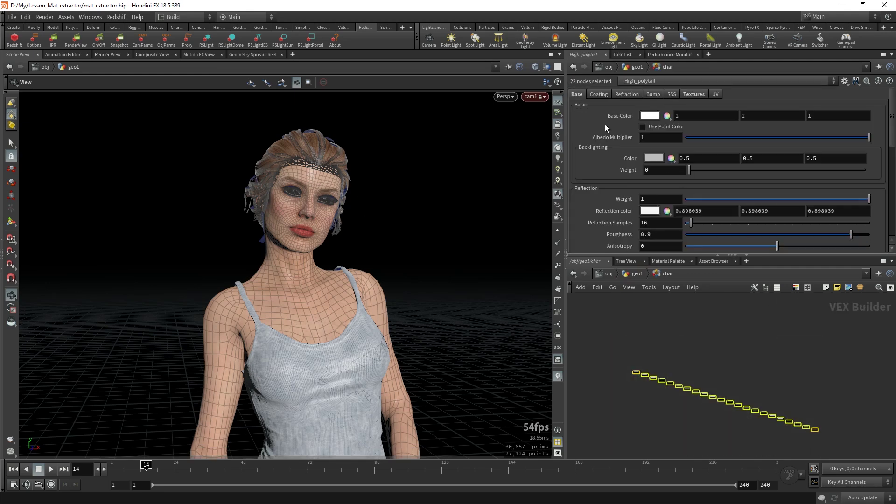
pyautogui.click(692, 94)
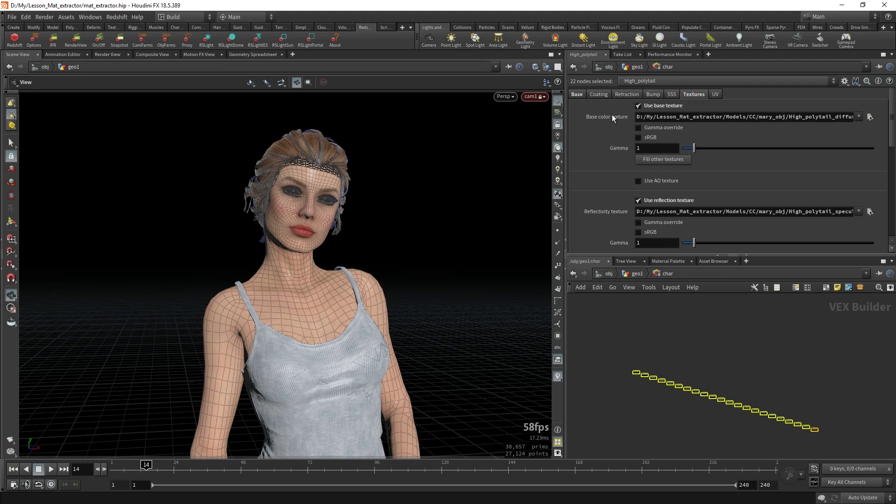
pyautogui.click(659, 159)
pyautogui.moveTo(893, 122)
pyautogui.mouseDown()
pyautogui.moveTo(887, 212)
pyautogui.moveTo(885, 115)
pyautogui.mouseUp()
# Enable gamma override for the bump and roughness textures of all selected materials, and set the roughness gamma to 0.8
pyautogui.click(652, 94)
pyautogui.click(671, 150)
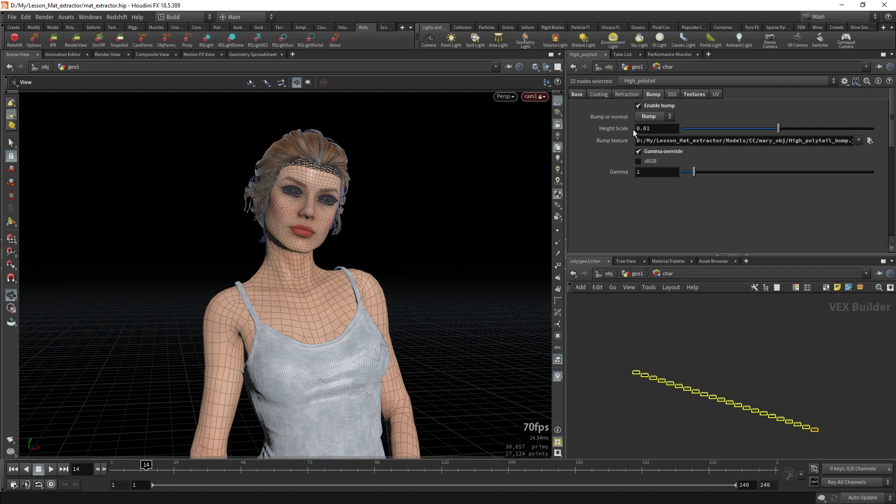
pyautogui.click(691, 94)
pyautogui.scroll(-5, 584, 182)
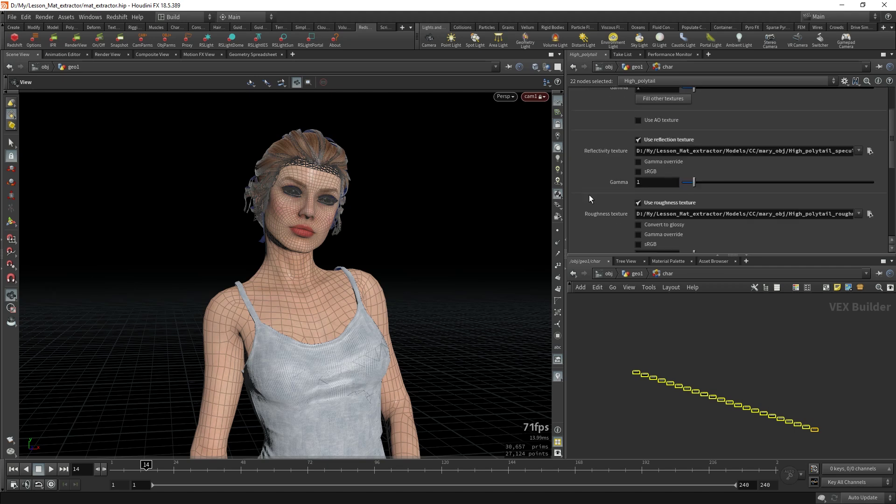
pyautogui.click(667, 198)
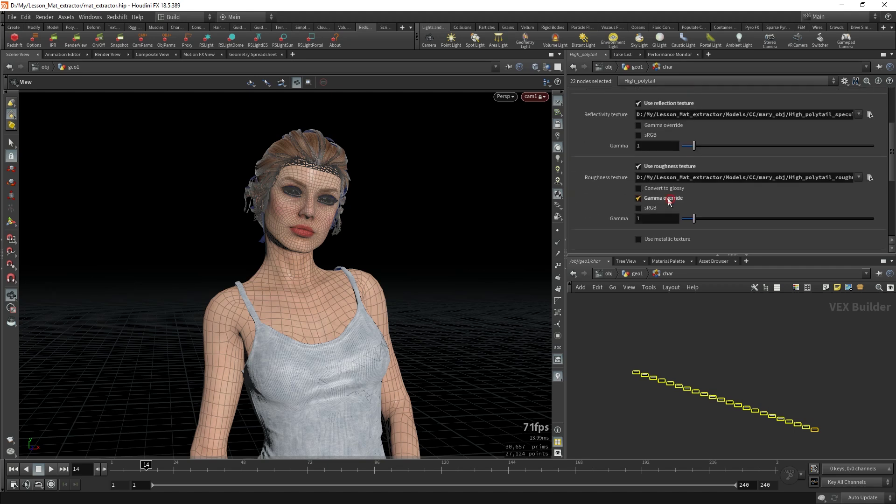
pyautogui.doubleClick(658, 221)
pyautogui.write('0.8')
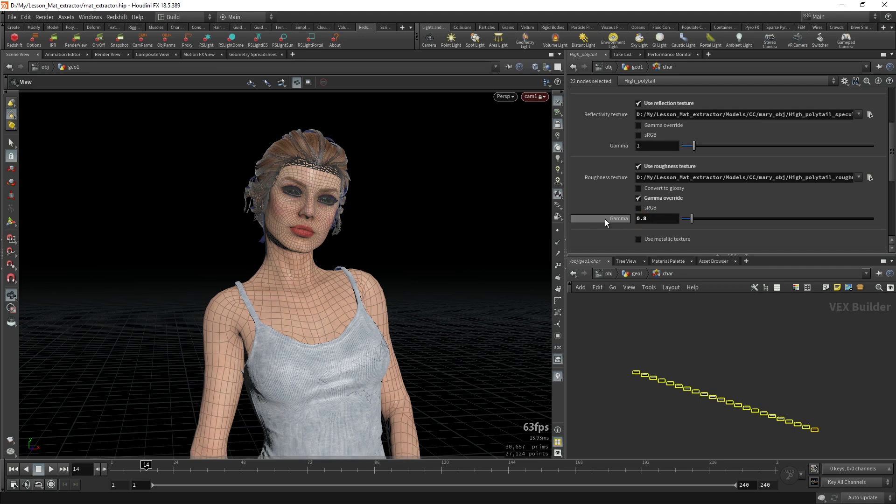
pyautogui.scroll(3, 596, 213)
pyautogui.scroll(-3, 596, 214)
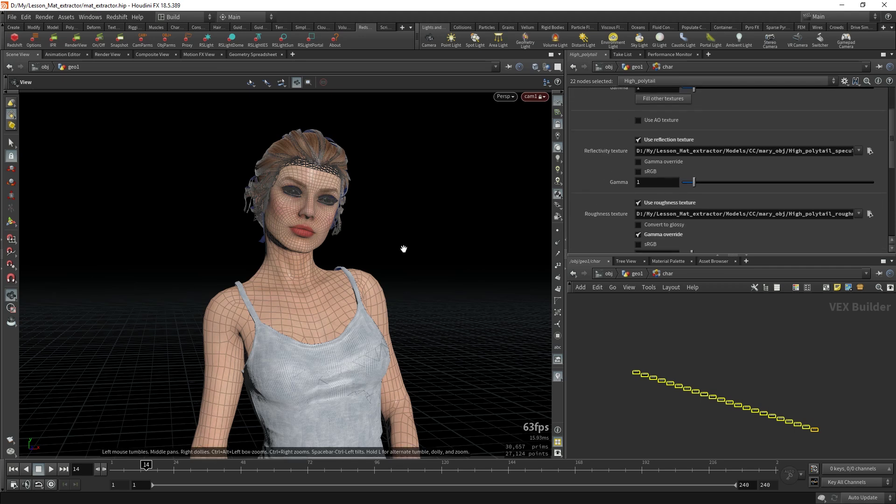
pyautogui.scroll(3, 606, 205)
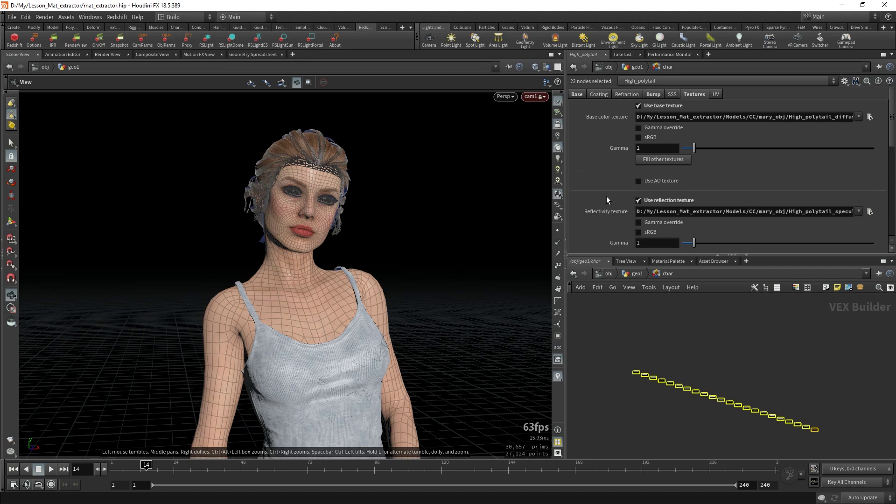
# Set the SSS radius of all selected materials to 0.05
pyautogui.click(671, 95)
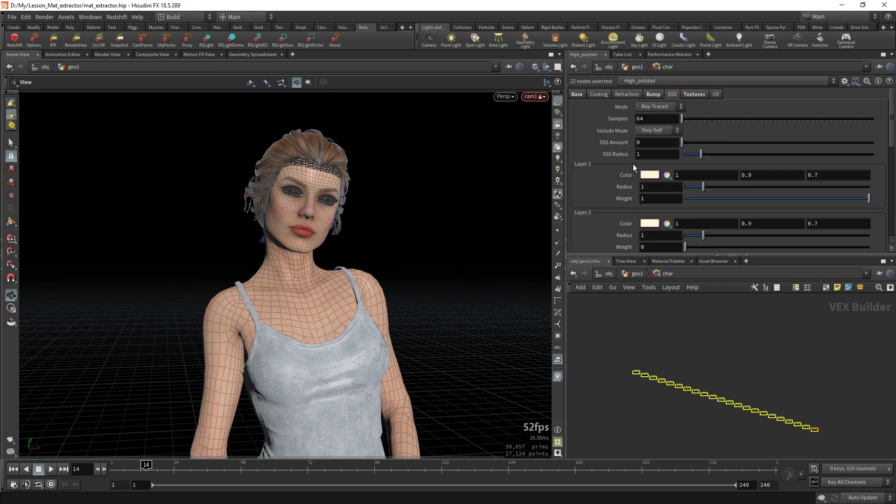
pyautogui.moveTo(659, 156); pyautogui.dragTo(517, 148)
pyautogui.write('0.')
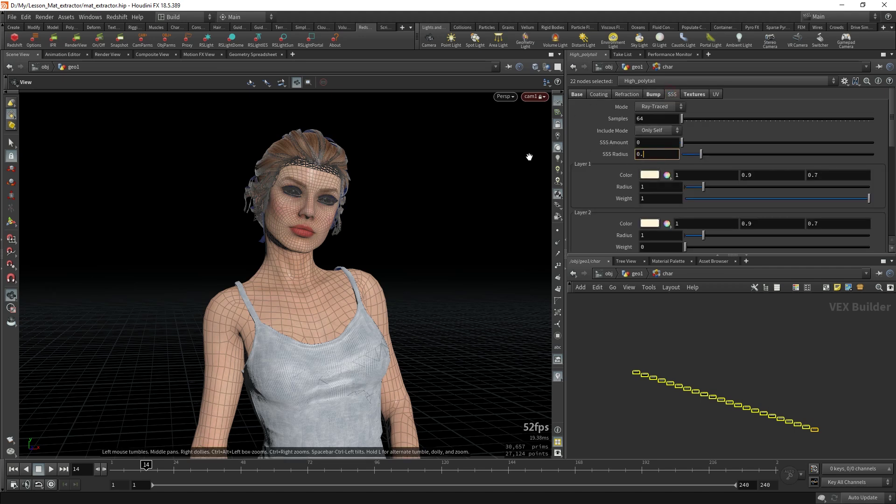
pyautogui.write('05')
pyautogui.press('Return')
pyautogui.scroll(-2, 600, 181)
pyautogui.scroll(2, 600, 181)
# Change the SSS Layer 1 color of the selected materials to a brown of 0.403333, 0.208333, 0.103333
pyautogui.click(648, 174)
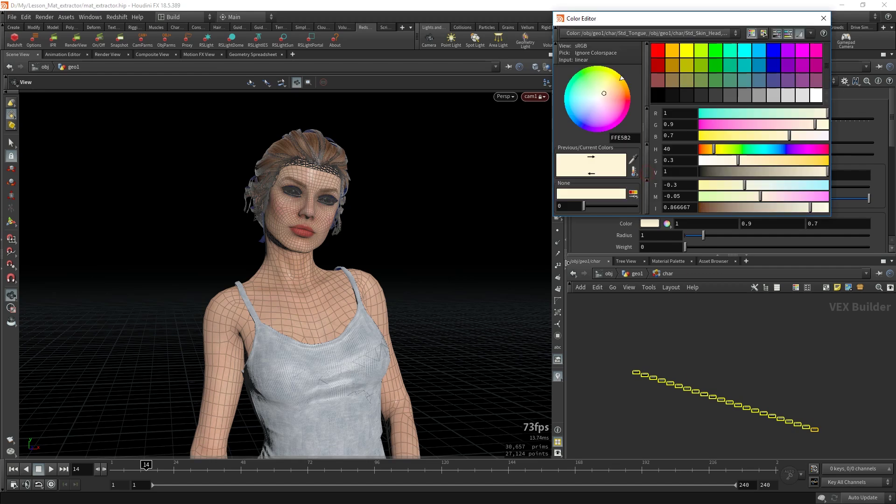
pyautogui.click(734, 207)
pyautogui.moveTo(710, 150); pyautogui.dragTo(706, 150)
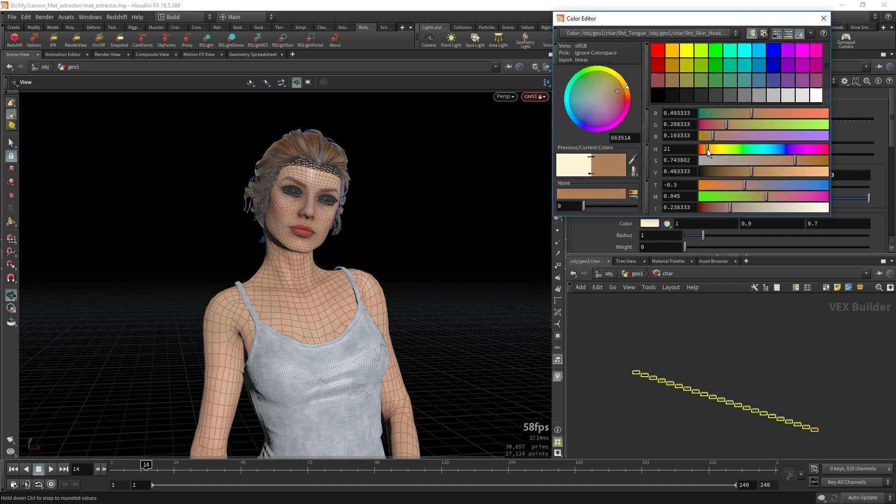
pyautogui.click(823, 19)
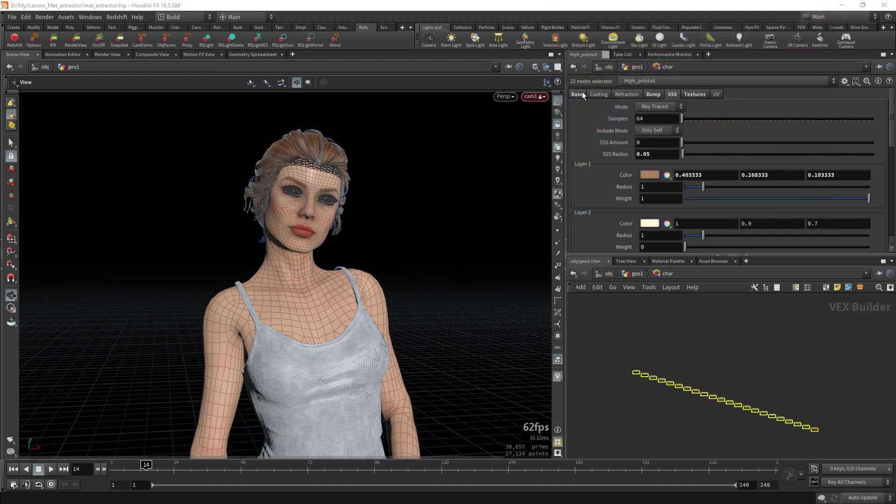
# Set the base reflection samples of all selected materials to 256
pyautogui.click(579, 94)
pyautogui.scroll(-5, 621, 198)
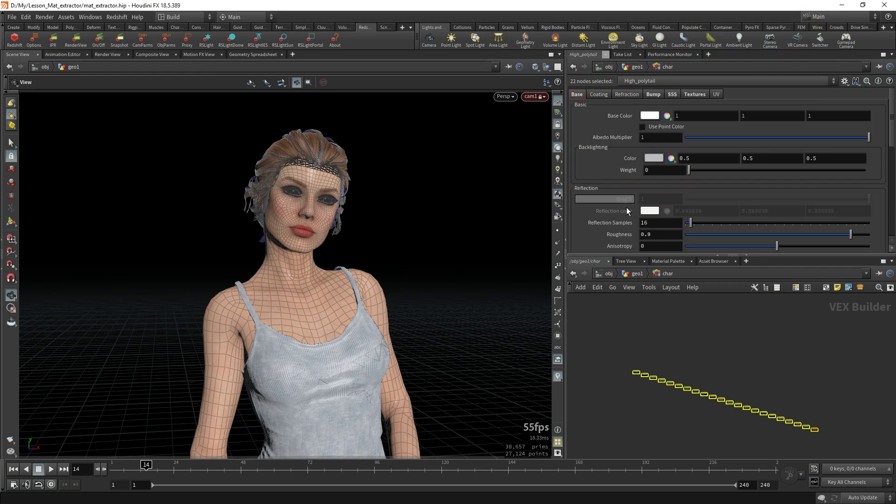
pyautogui.click(663, 186)
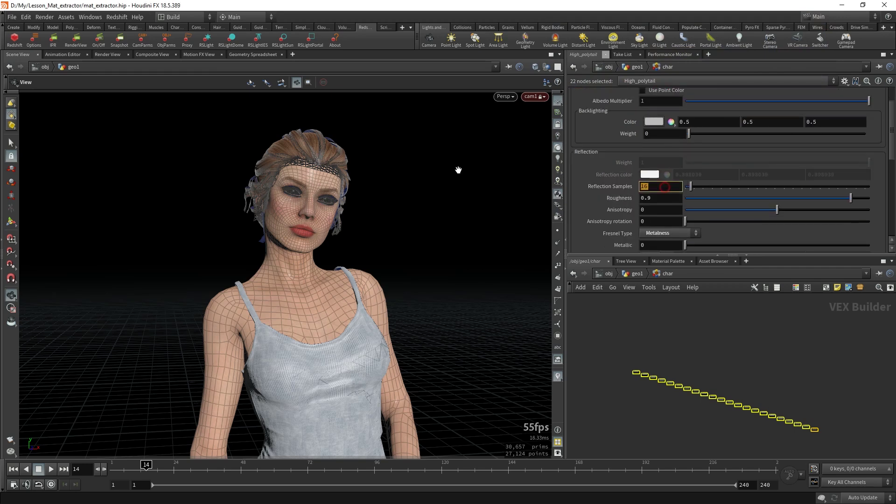
pyautogui.write('256')
pyautogui.press('Return')
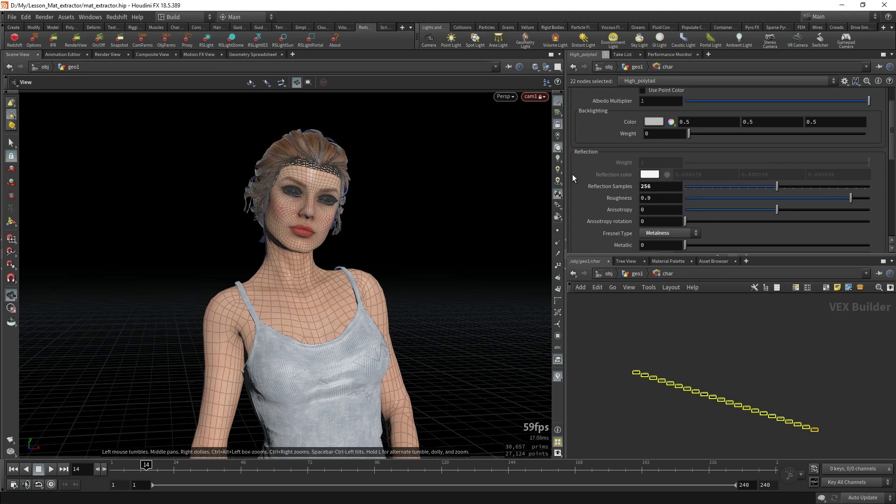
# Set the SSS mode of all selected materials to Point-Based
pyautogui.scroll(2, 641, 172)
pyautogui.click(672, 94)
pyautogui.click(659, 107)
pyautogui.click(654, 116)
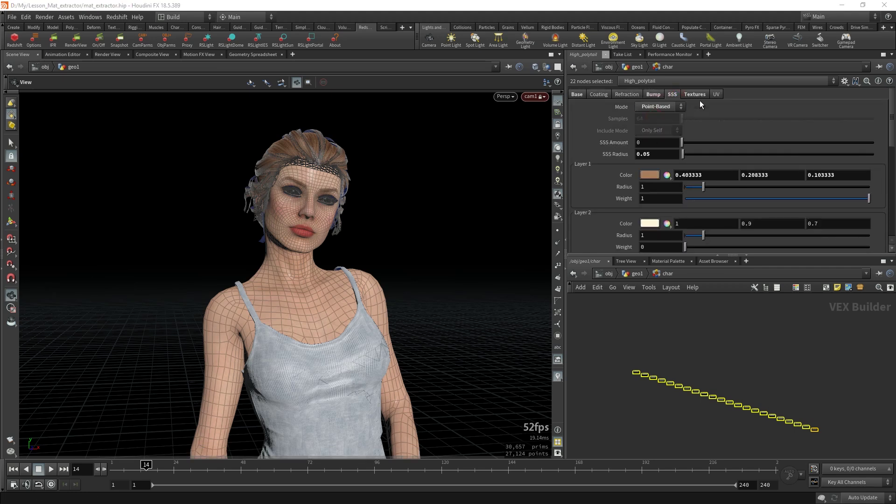
# Frame the character's head and shoulders through cam1 from the geo1 level, and render the shot in the Redshift Render View
pyautogui.click(636, 274)
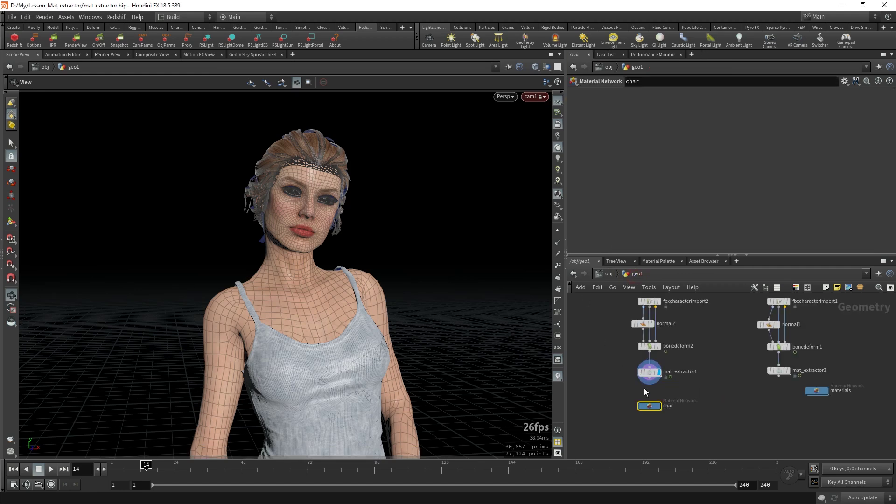
pyautogui.moveTo(350, 215); pyautogui.dragTo(423, 200, button='right')
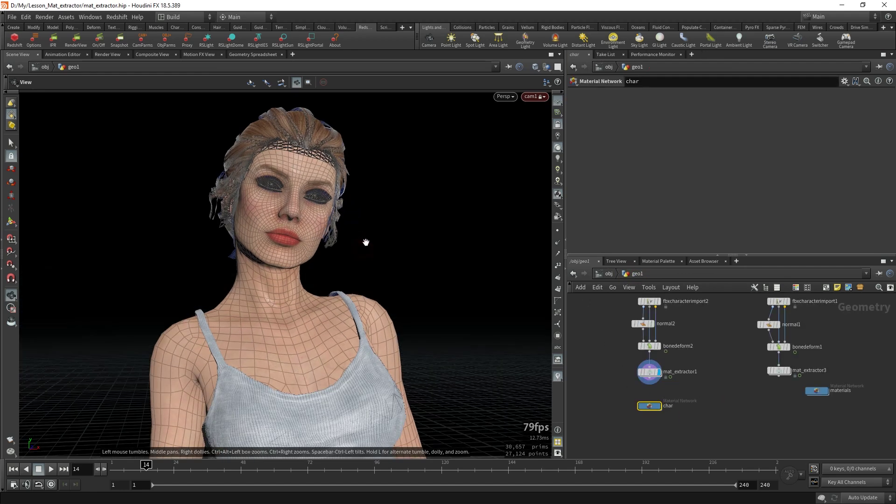
pyautogui.moveTo(364, 242); pyautogui.dragTo(379, 301, button='middle')
pyautogui.moveTo(379, 301); pyautogui.dragTo(400, 304, button='right')
pyautogui.moveTo(400, 304); pyautogui.dragTo(392, 284, button='middle')
pyautogui.moveTo(392, 285); pyautogui.dragTo(381, 297, button='right')
pyautogui.moveTo(381, 297); pyautogui.dragTo(367, 295, button='middle')
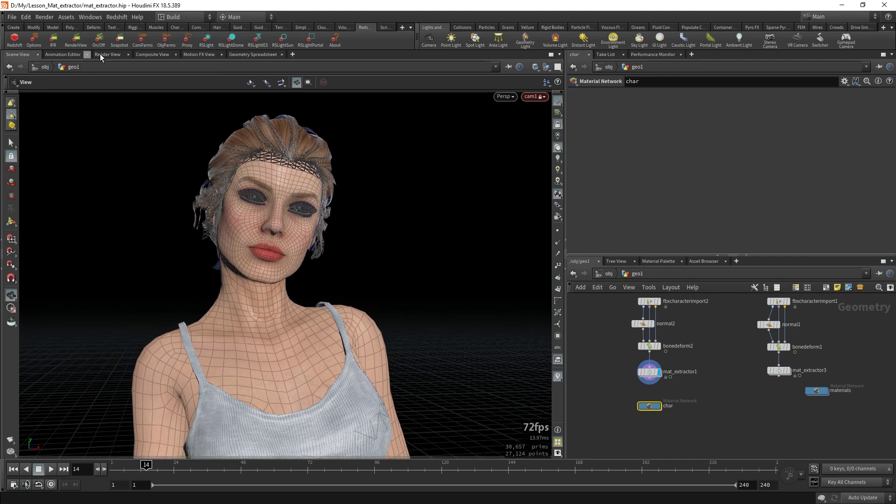
pyautogui.click(75, 41)
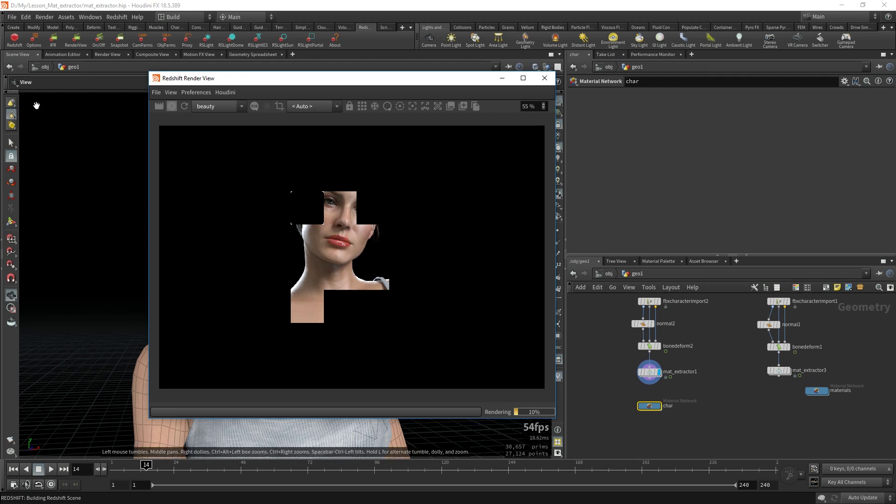
# Examine the texture, SSS and base settings of the Std_Skin head, body, arm and leg materials together inside the char network
pyautogui.doubleClick(650, 406)
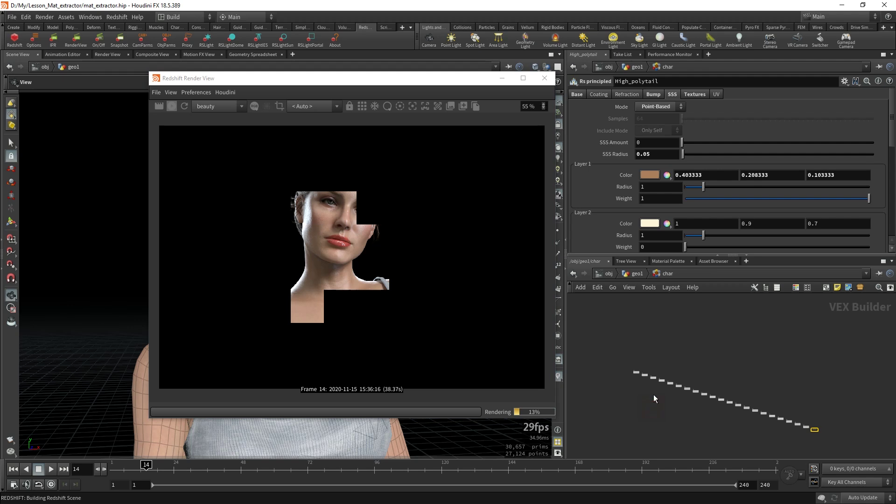
pyautogui.scroll(-3, 617, 328)
pyautogui.moveTo(607, 363); pyautogui.dragTo(734, 317)
pyautogui.scroll(4, 623, 335)
pyautogui.moveTo(623, 334); pyautogui.dragTo(633, 372, button='middle')
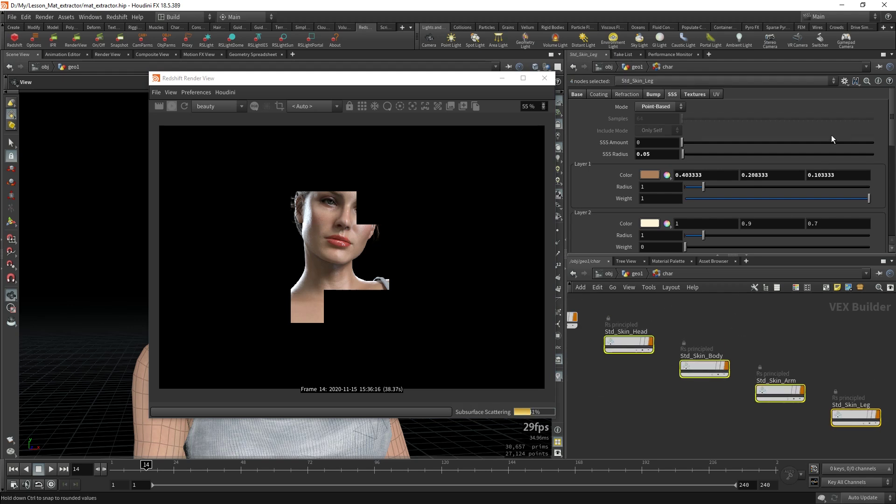
pyautogui.click(693, 94)
pyautogui.moveTo(892, 104); pyautogui.dragTo(891, 204)
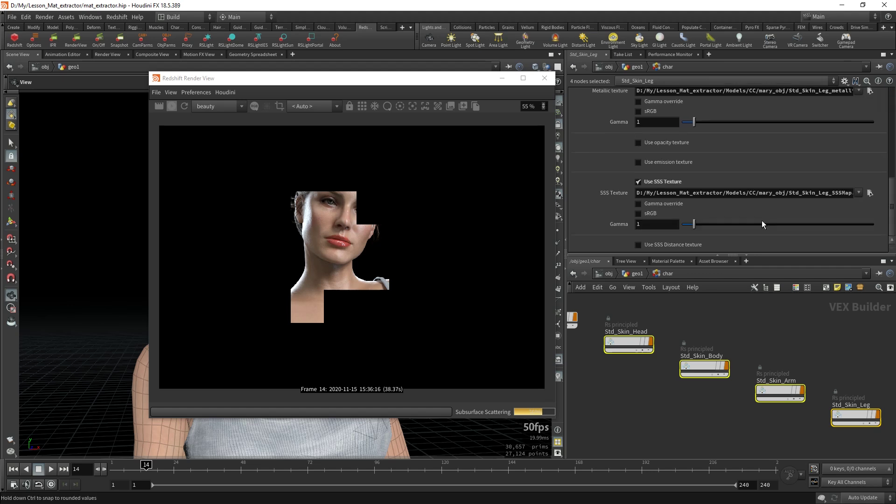
pyautogui.scroll(5, 727, 211)
pyautogui.scroll(5, 691, 215)
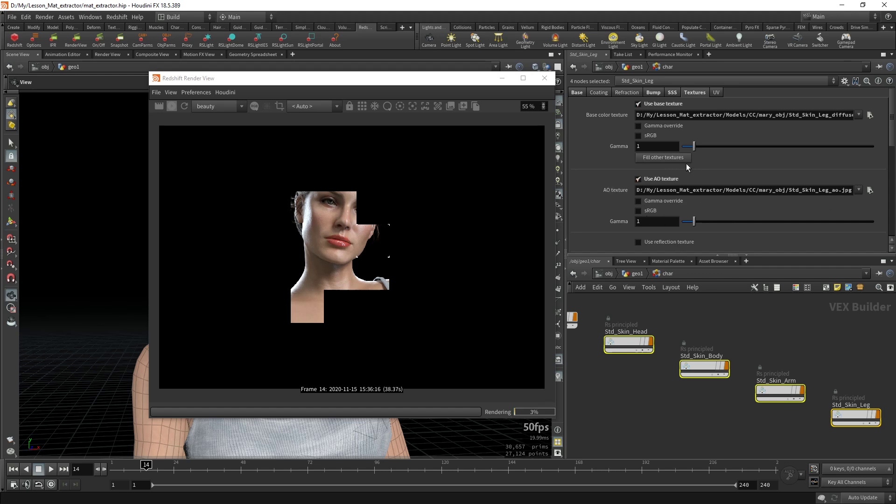
pyautogui.click(672, 92)
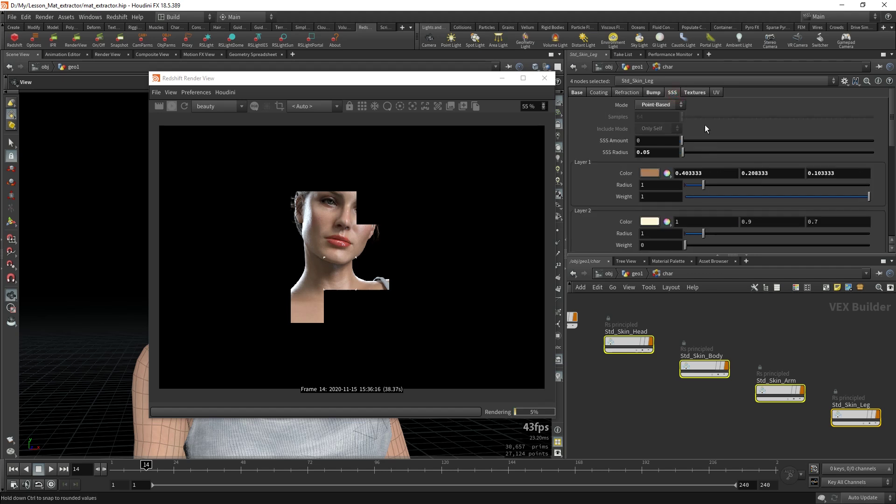
pyautogui.click(577, 92)
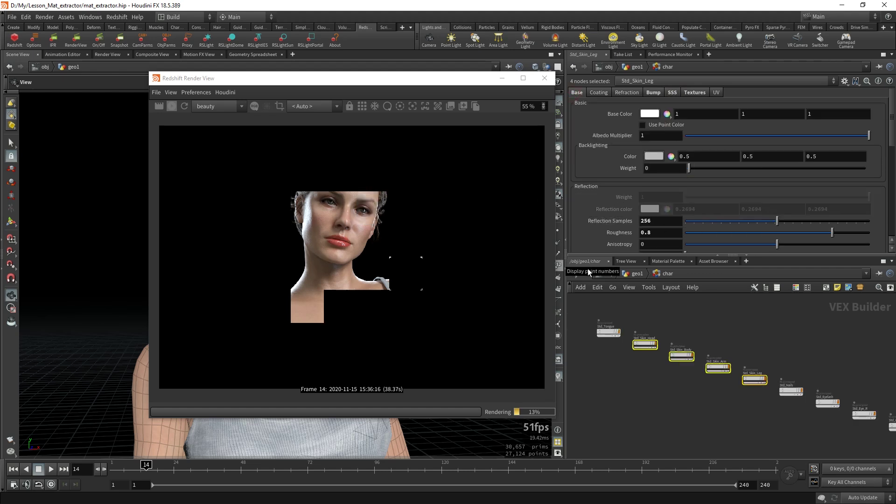
# Return to the geo1 network and move the char material network between mat_extractor1 and mat_extractor3
pyautogui.click(634, 275)
pyautogui.moveTo(701, 400); pyautogui.dragTo(718, 435, button='middle')
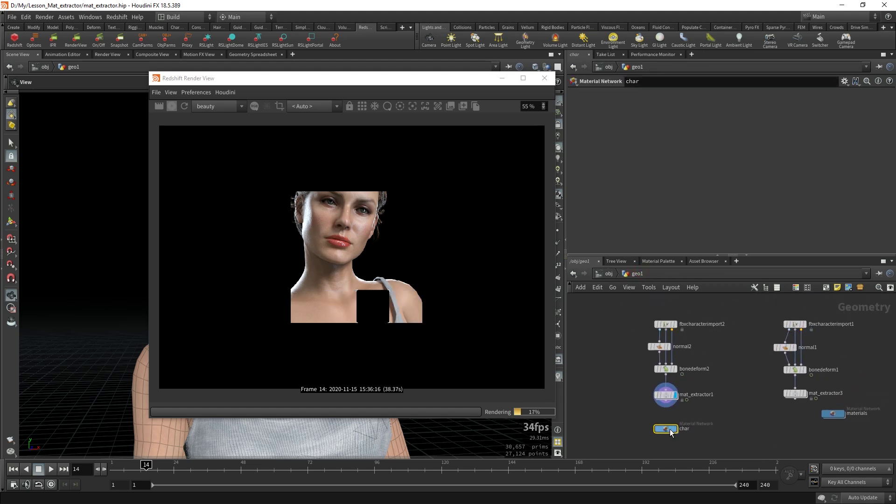
pyautogui.moveTo(669, 429); pyautogui.dragTo(734, 393)
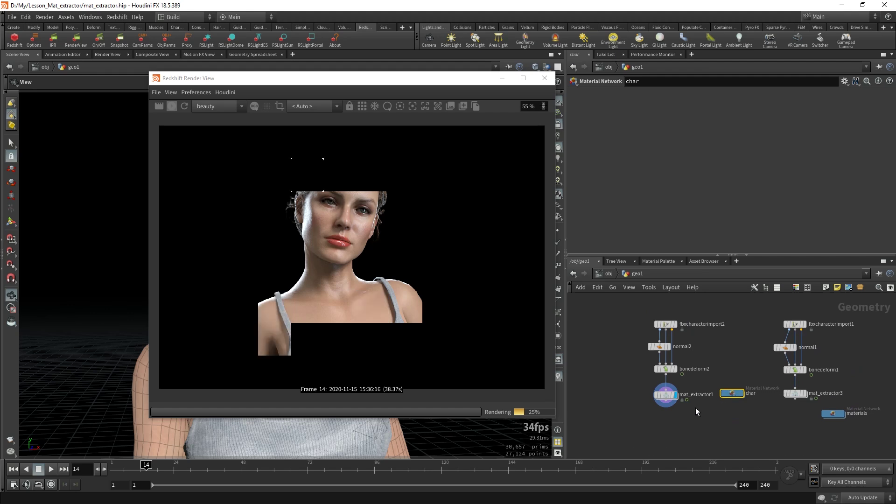